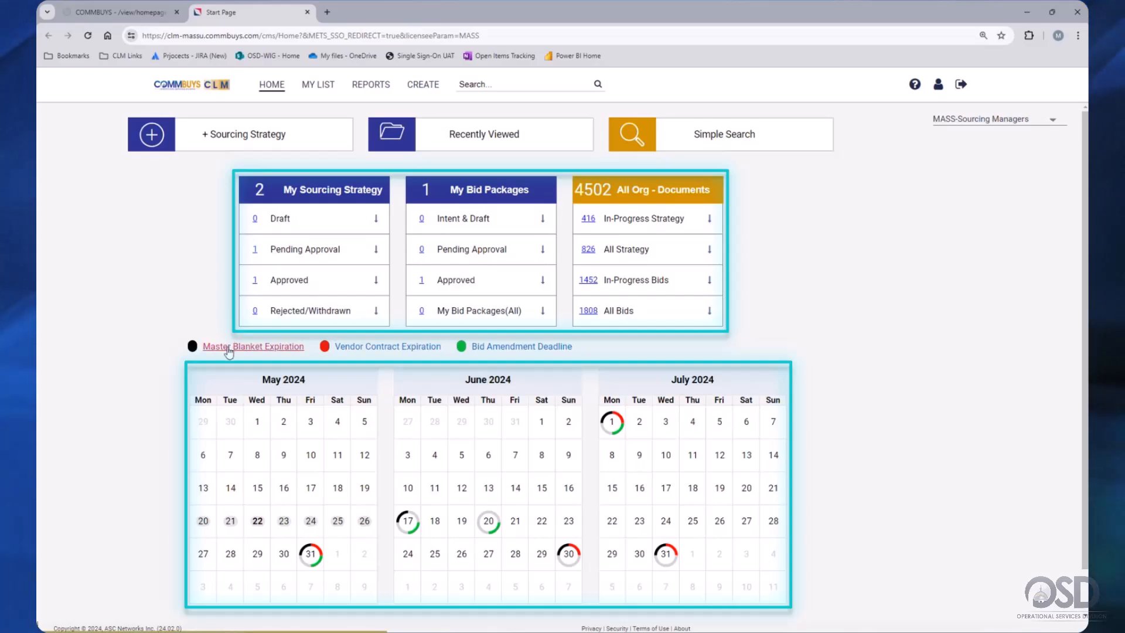
- Open REPORTS > My Reports to list the 81 saved on-demand reports
mouse_move(310, 566)
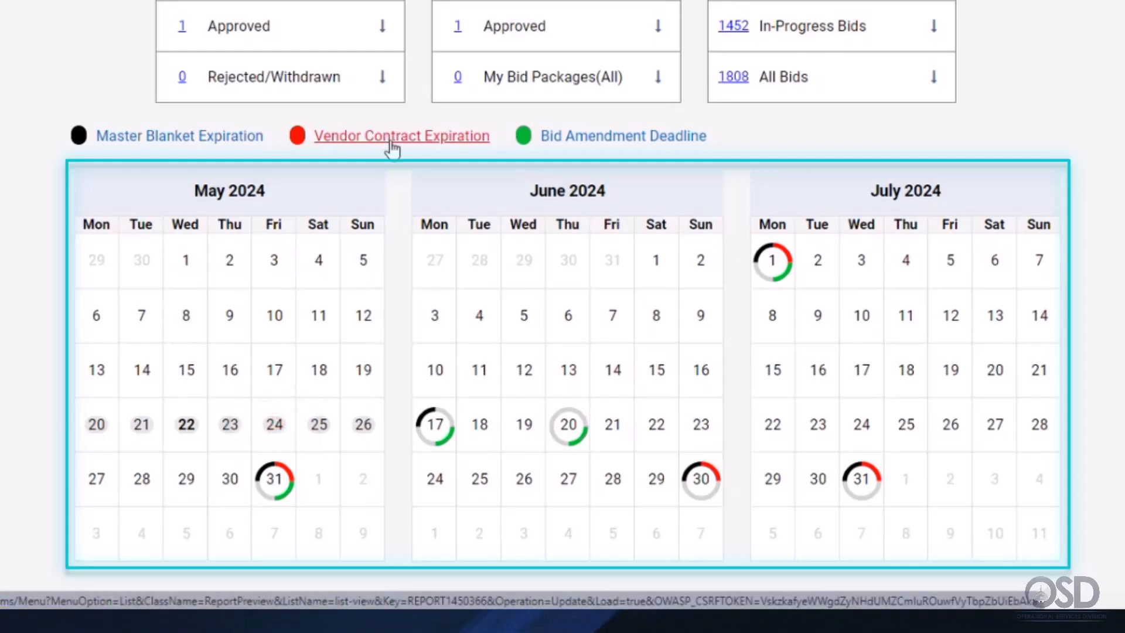
mouse_move(283, 488)
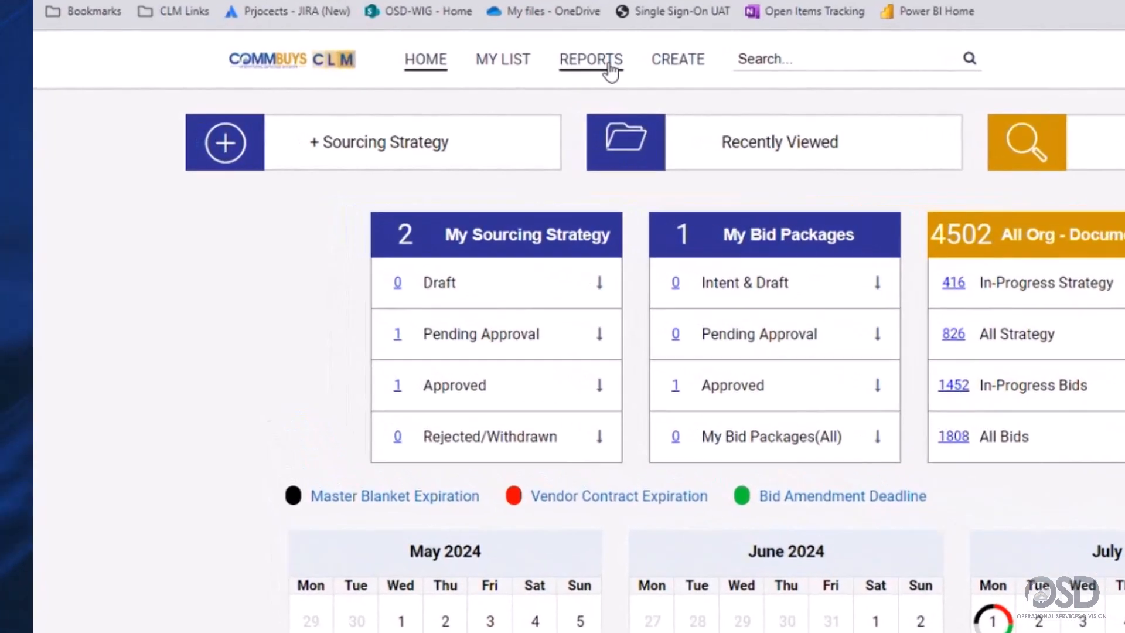
left_click(609, 65)
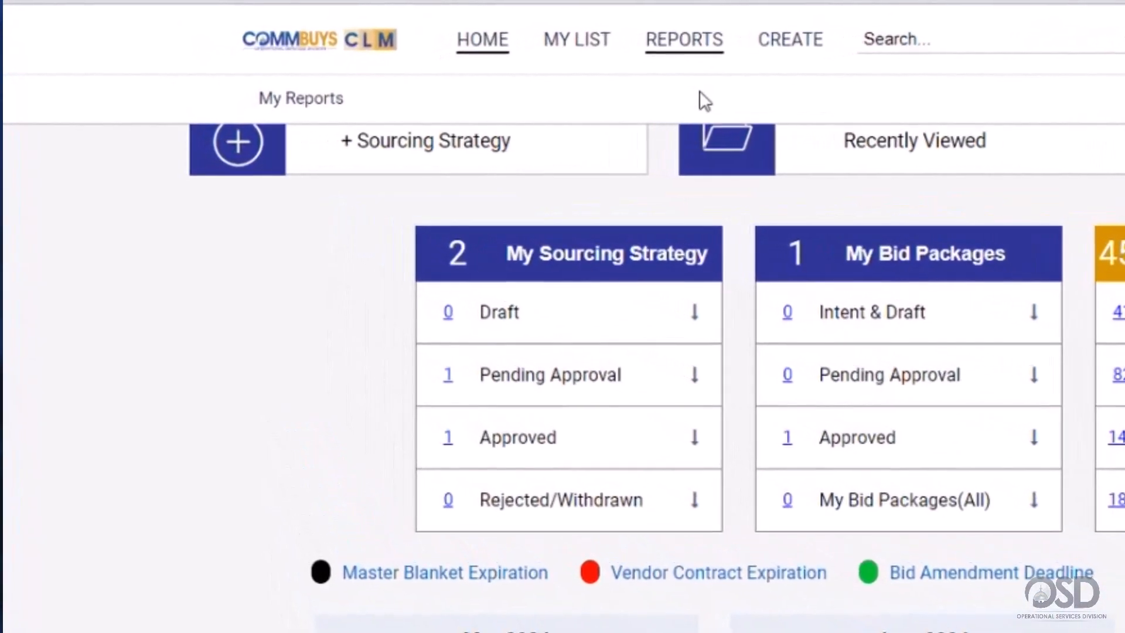
left_click(301, 110)
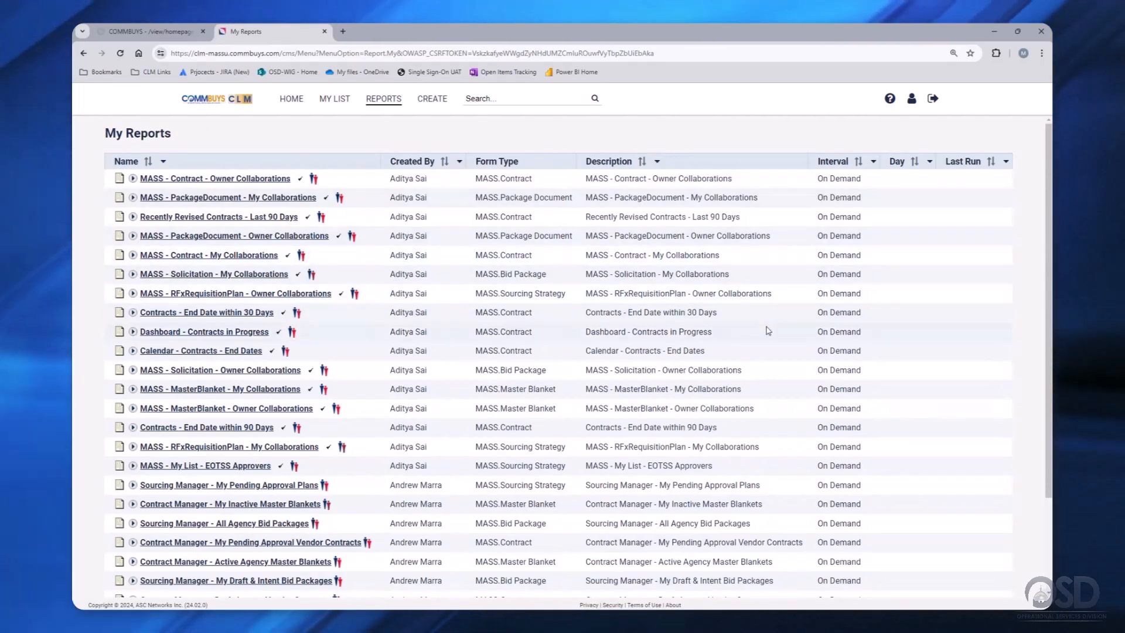
scroll(768, 331, "down", 3)
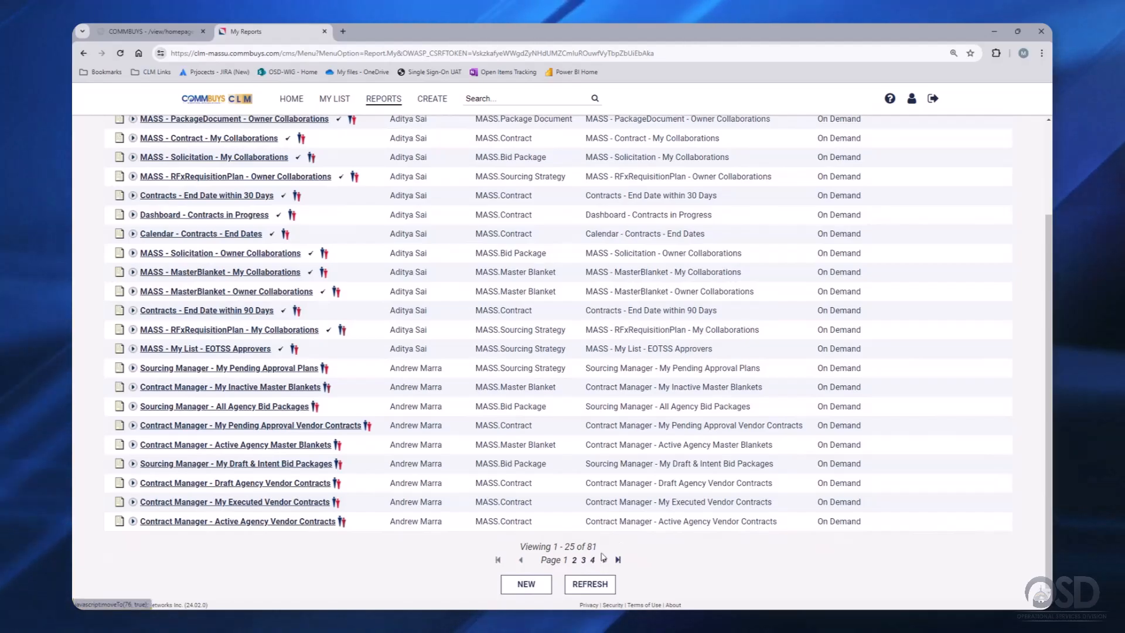
scroll(668, 519, "up", 5)
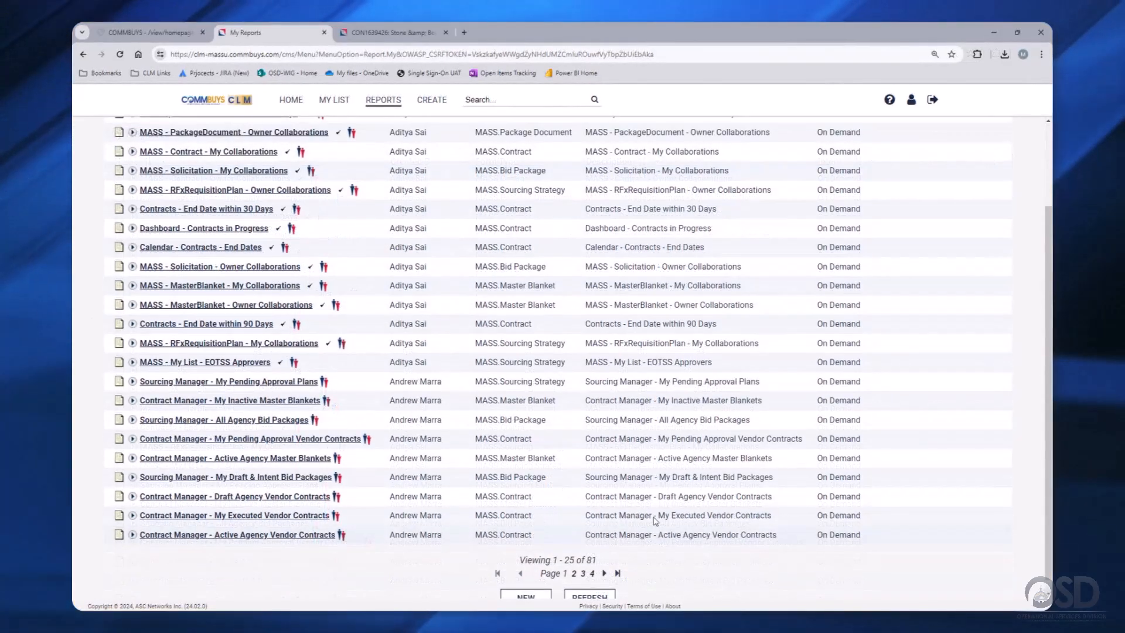
- Filter the report list by Name to leave only 'Contracts - End Date within 30 Days'
scroll(594, 223, "up", 5)
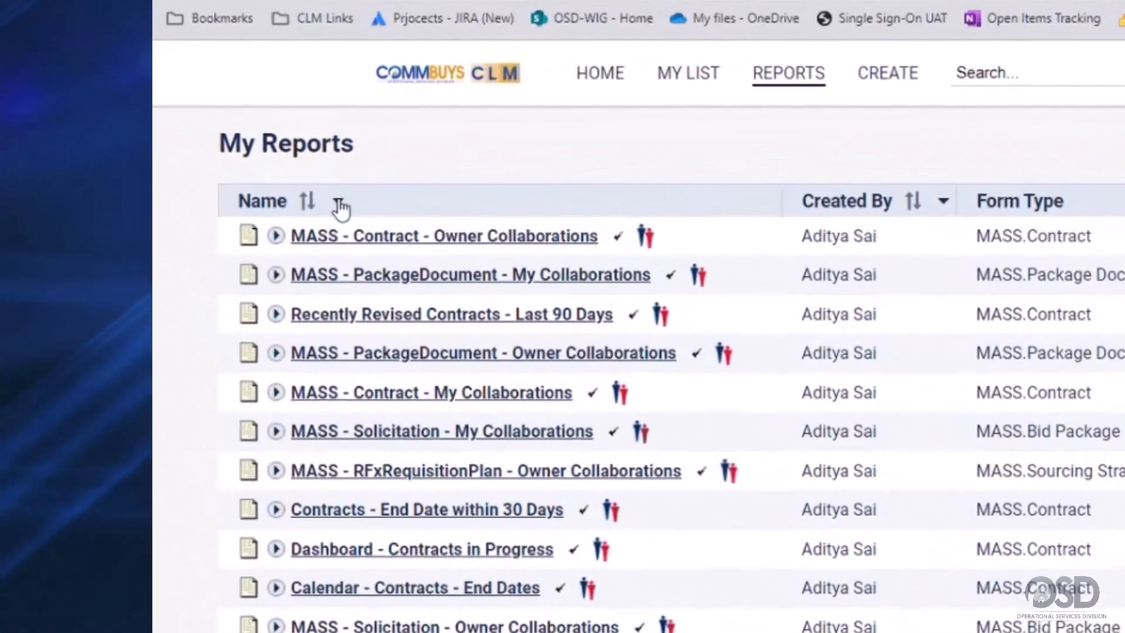
left_click(162, 162)
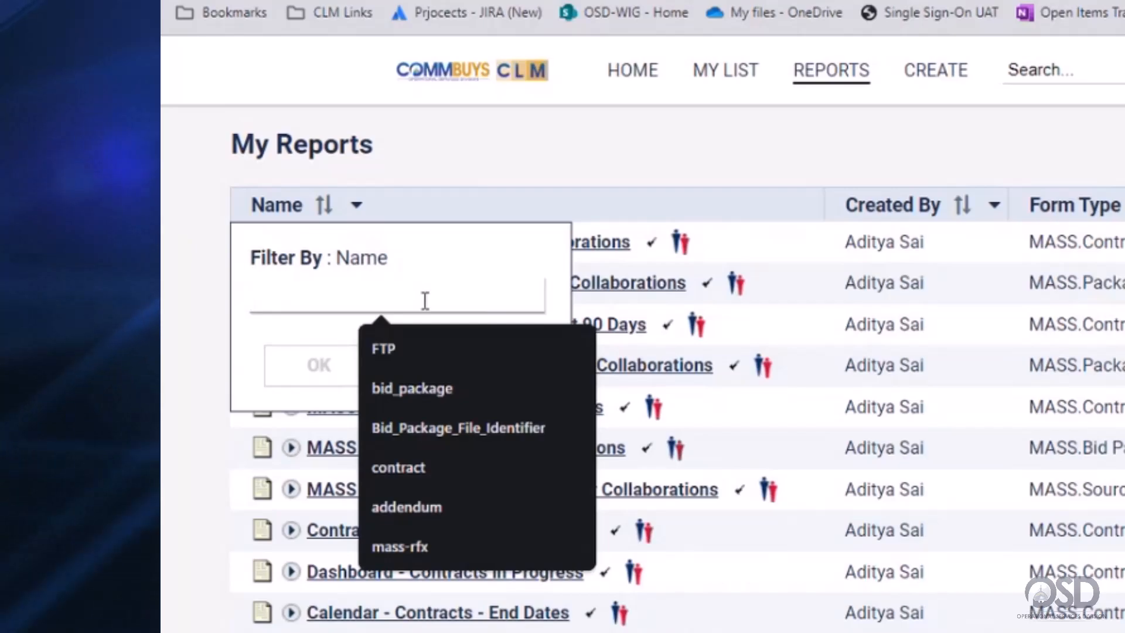
type("30")
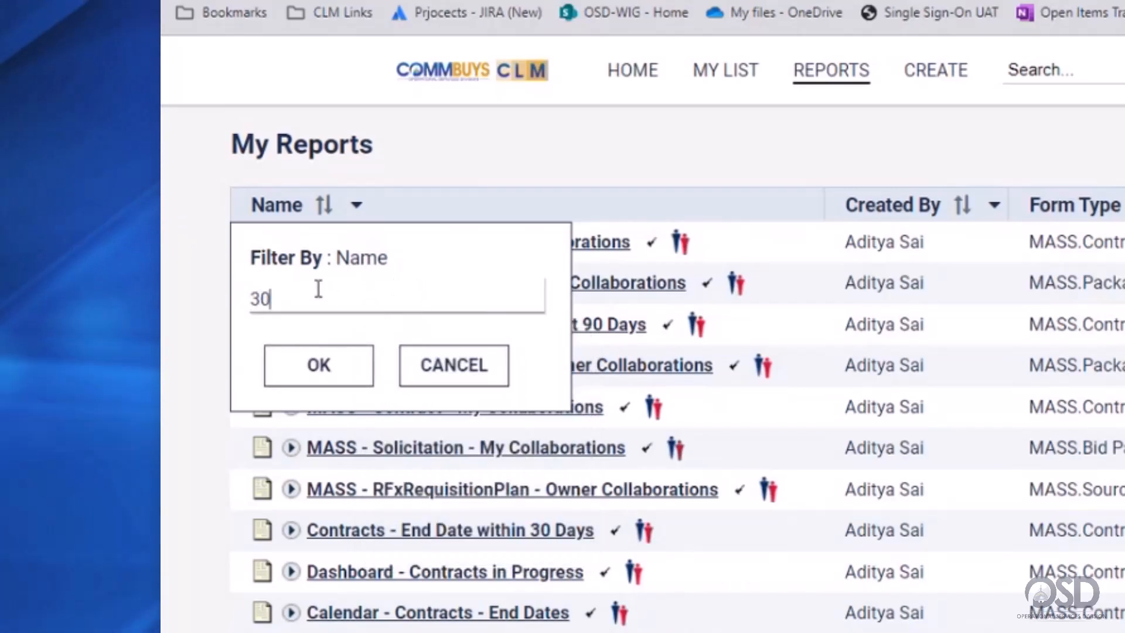
left_click(332, 366)
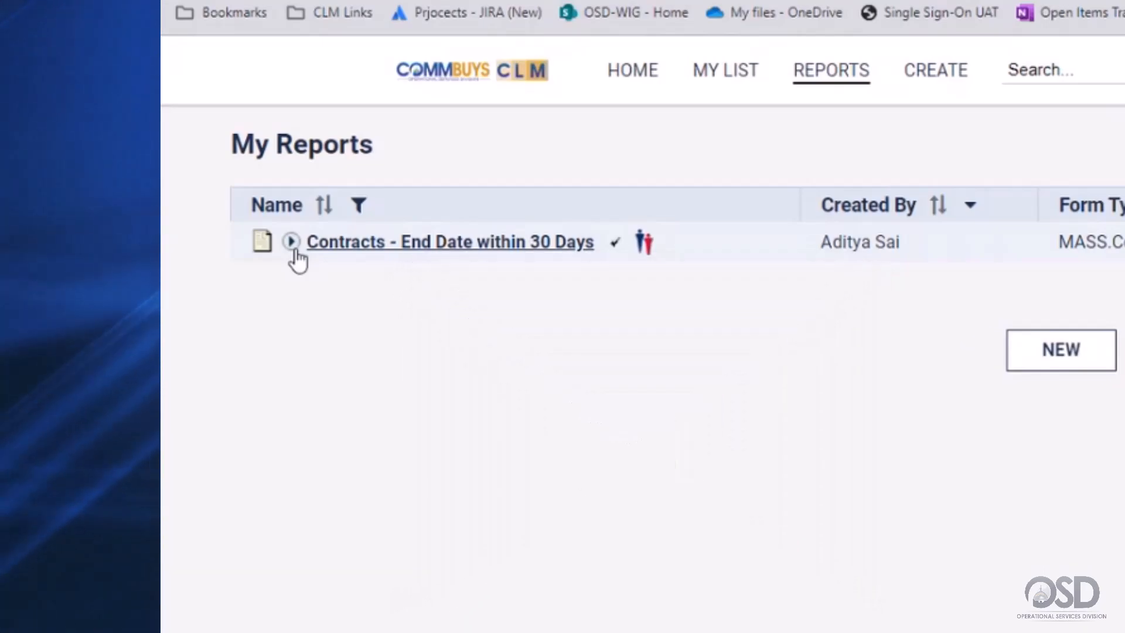
- Review the 'Contracts - End Date within 30 Days' search, fields, format and destination, then preview it
left_click(264, 243)
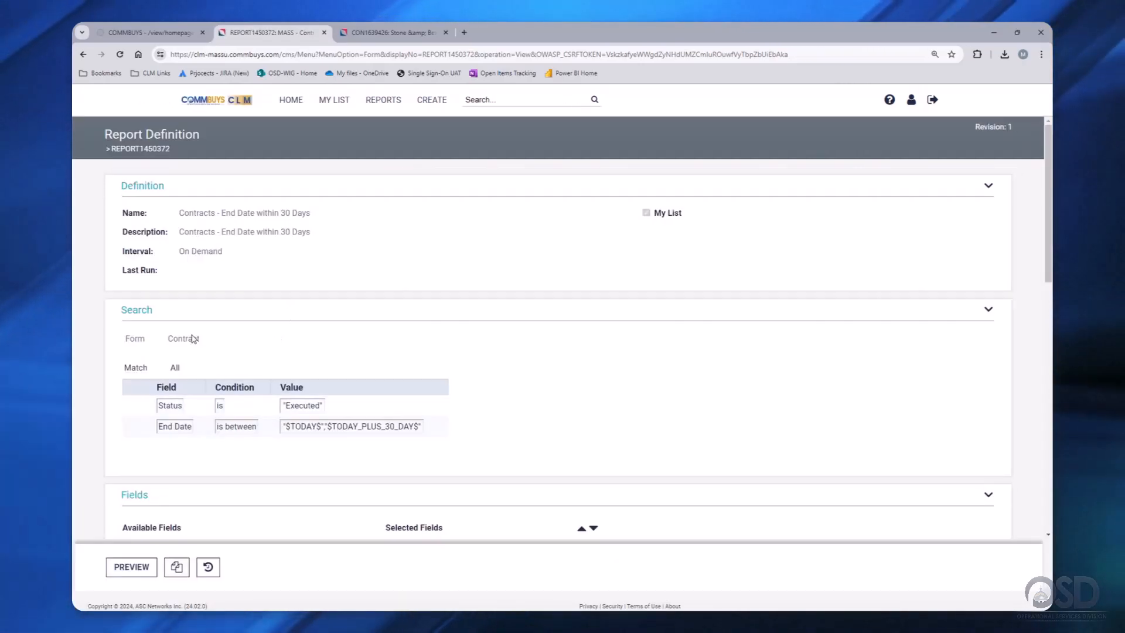
left_click_drag(199, 339, 158, 344)
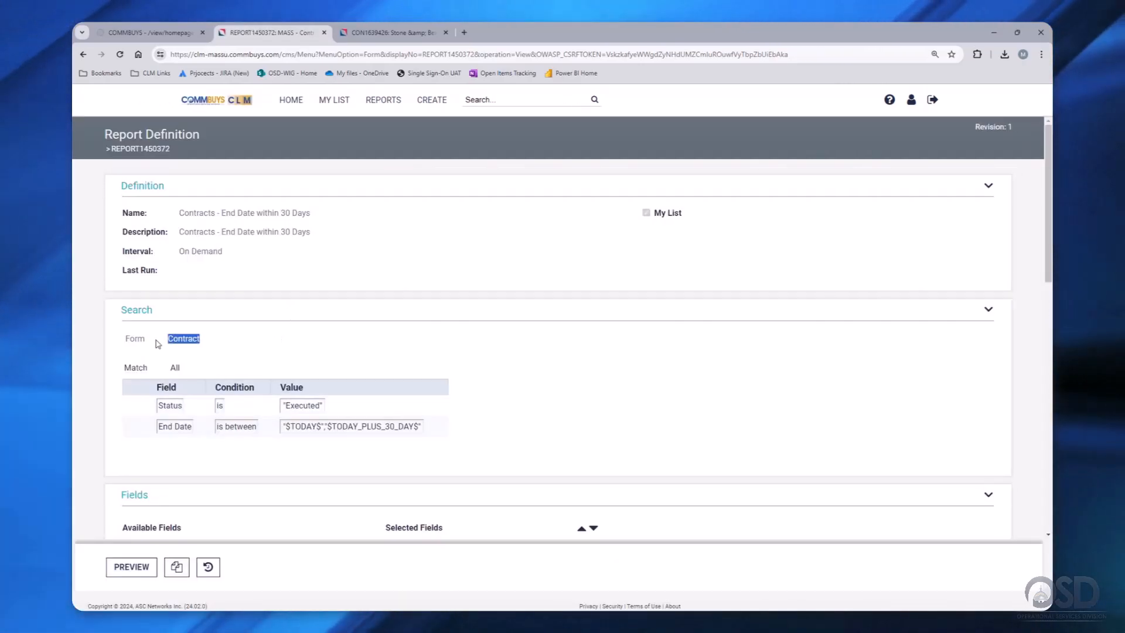
left_click(188, 367)
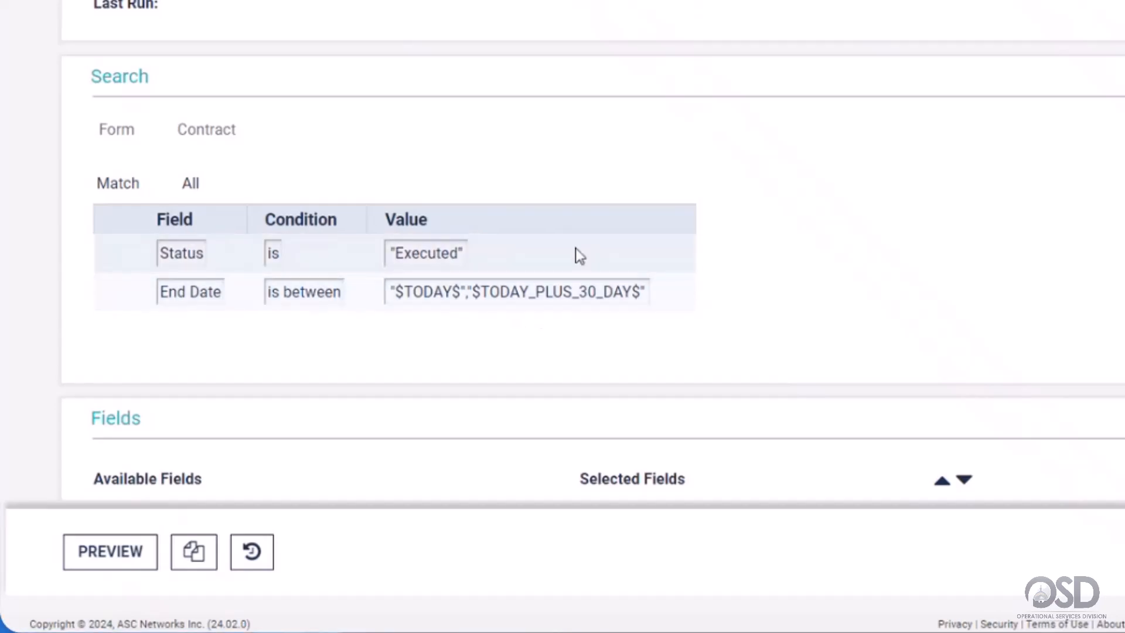
scroll(551, 303, "down", 5)
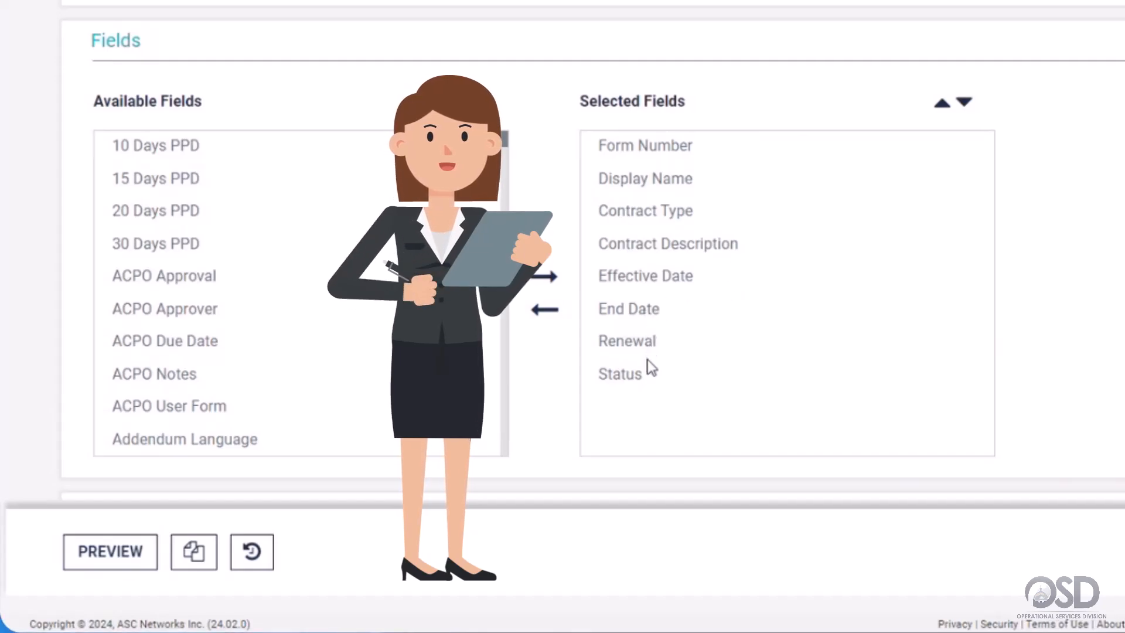
scroll(489, 305, "down", 3)
scroll(488, 305, "up", 1)
scroll(548, 304, "down", 3)
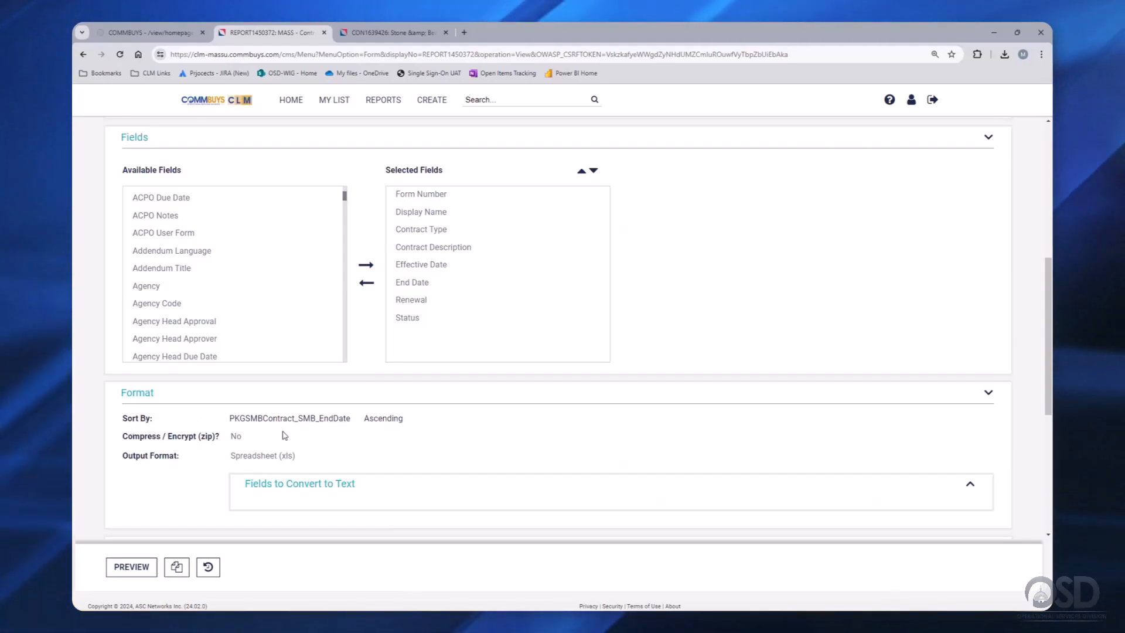
scroll(283, 435, "down", 2)
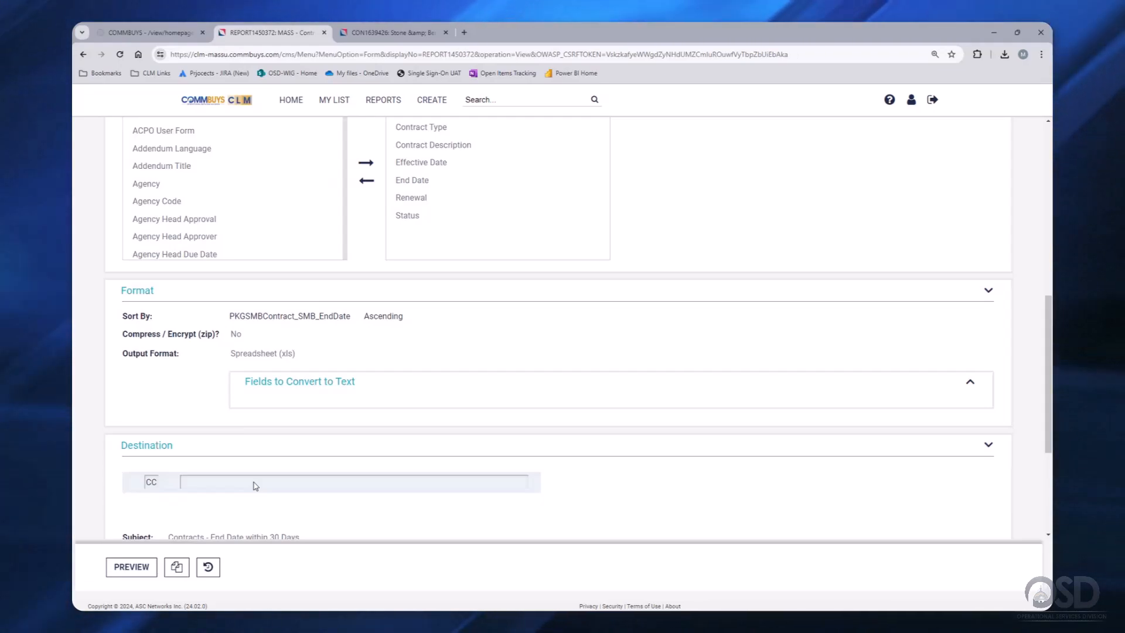
left_click(132, 567)
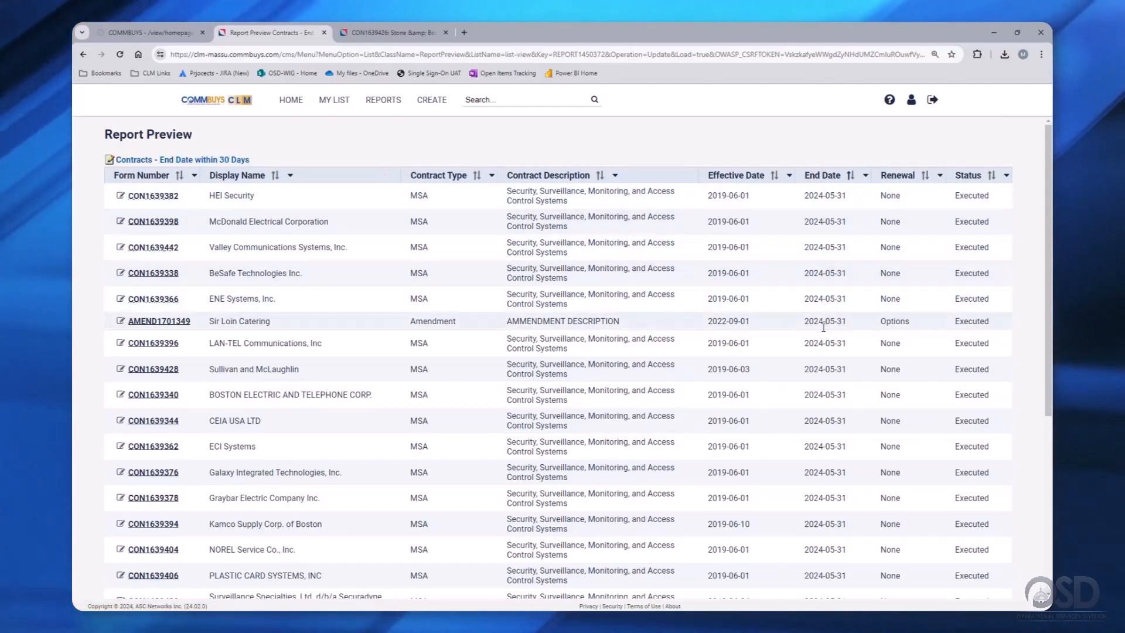
- Scroll through the 68 preview results down to the pager and back to the top
scroll(821, 436, "down", 4)
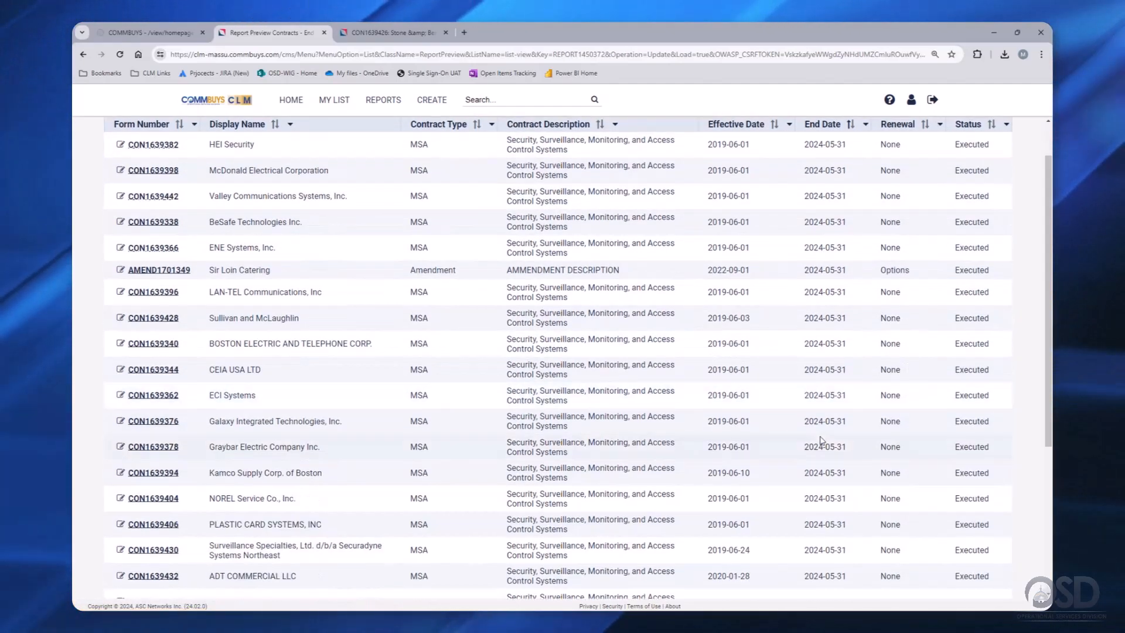
scroll(821, 440, "down", 1)
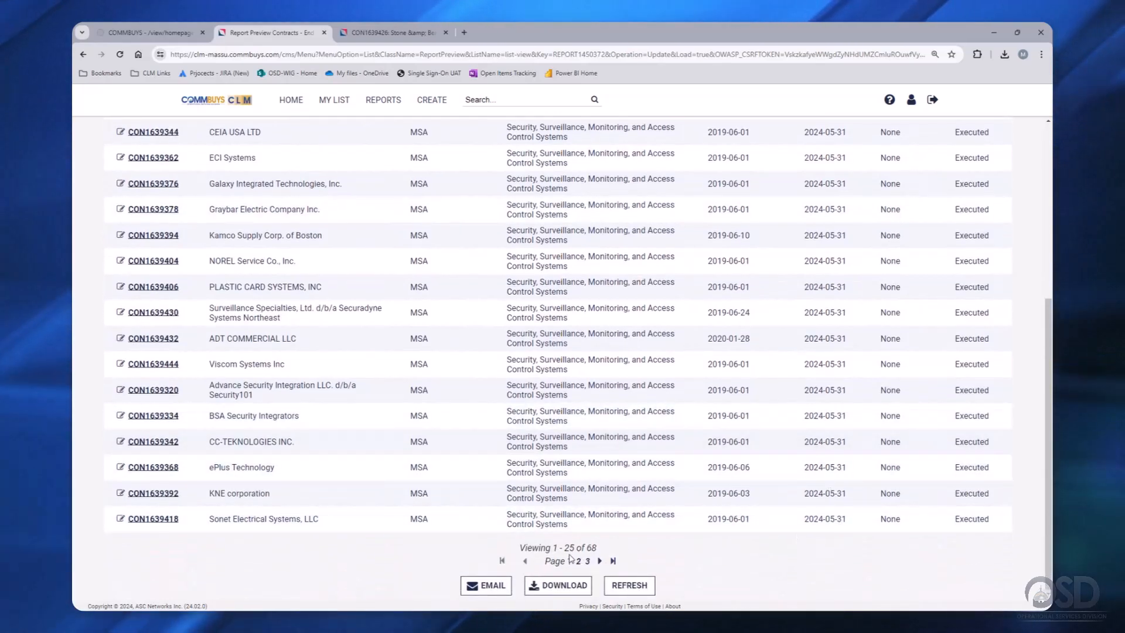
scroll(486, 352, "up", 5)
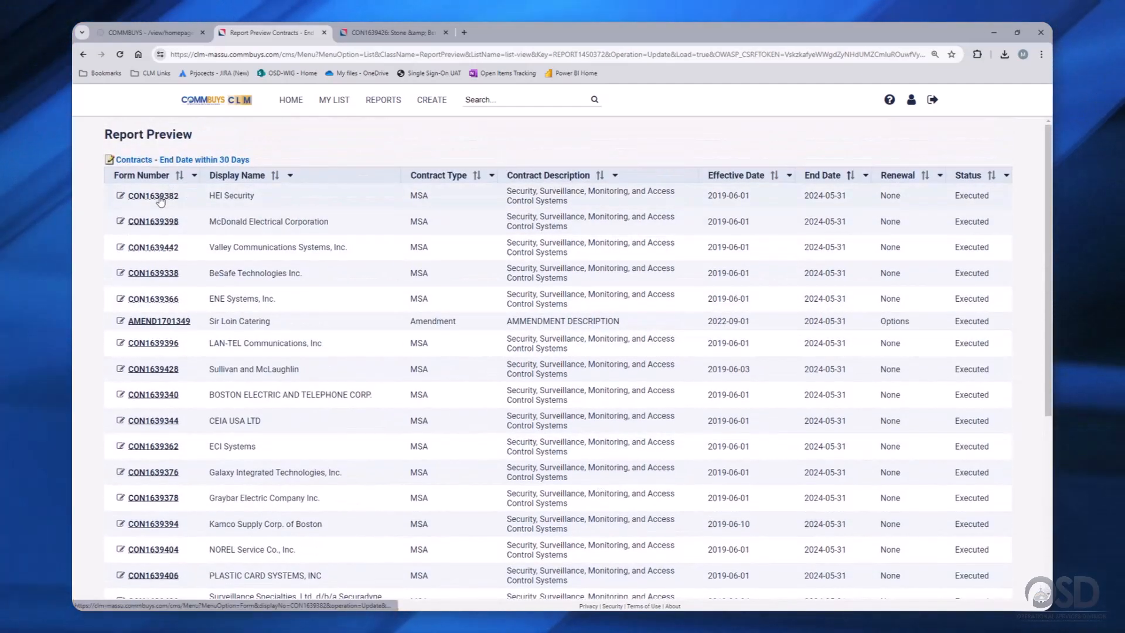
- Open contract CON1639382 in a new tab, view the contract tabs, then return to the preview
right_click(161, 202)
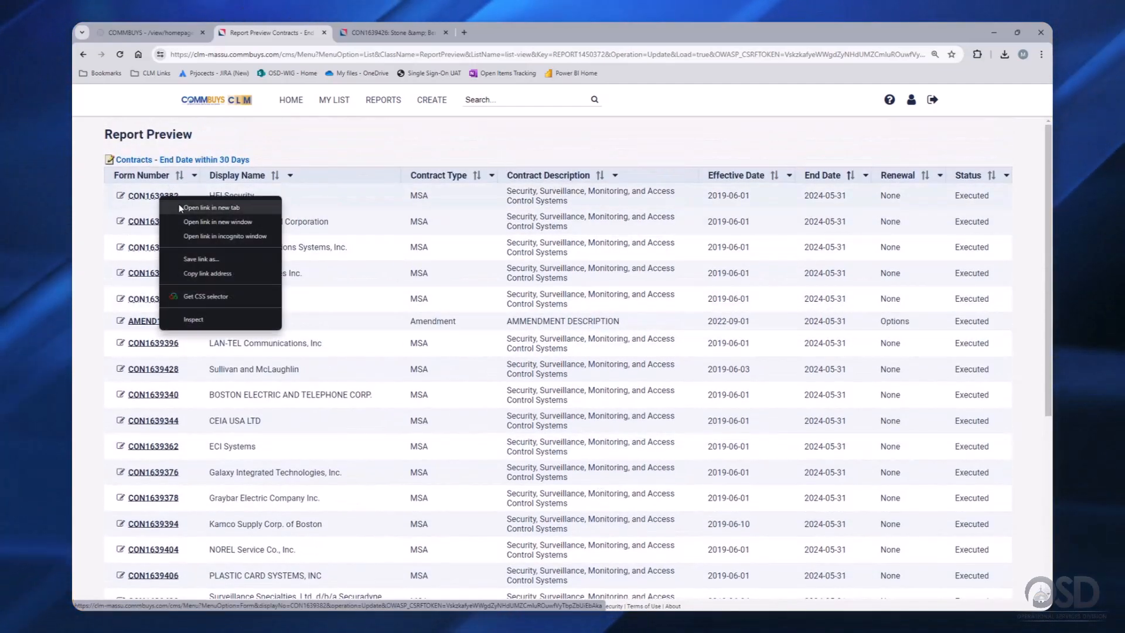
left_click(178, 204)
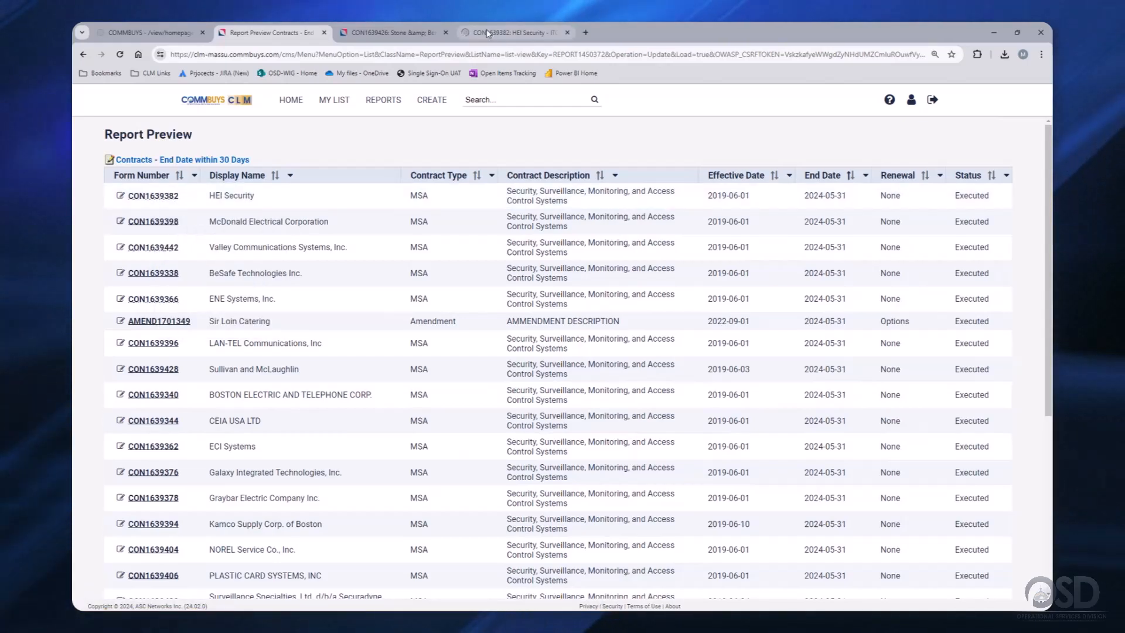
left_click(487, 34)
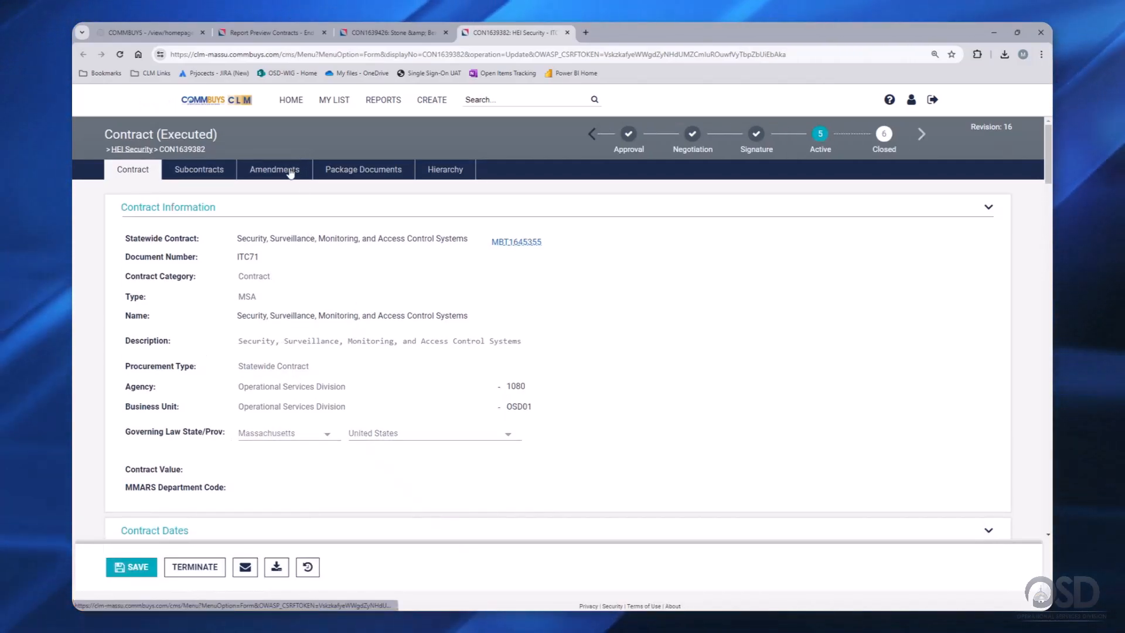
left_click(378, 34)
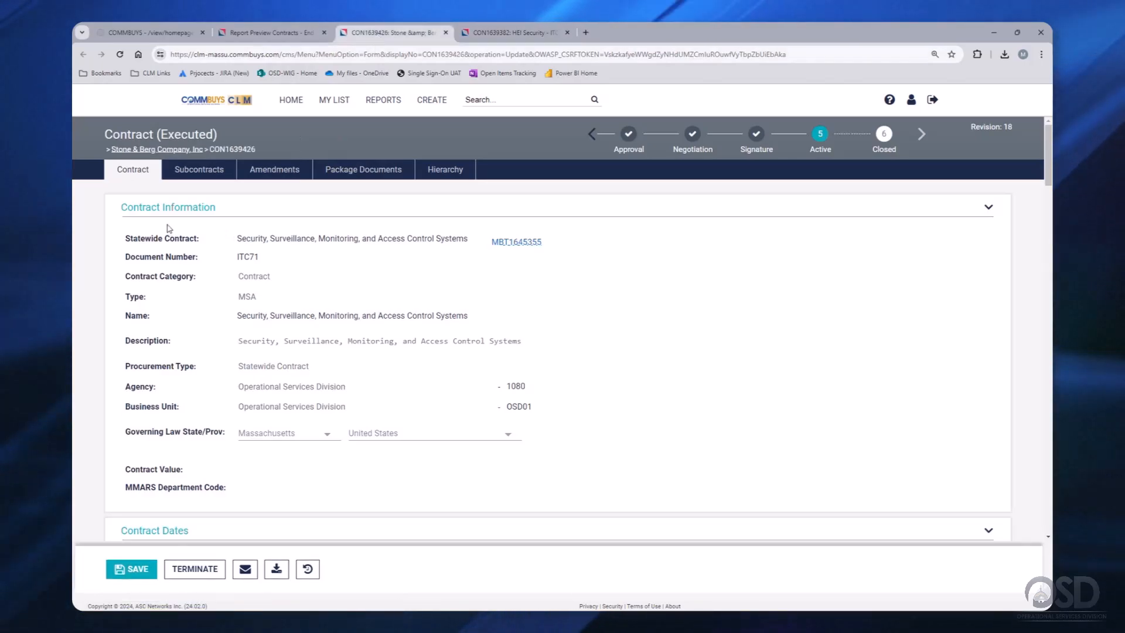
left_click(254, 34)
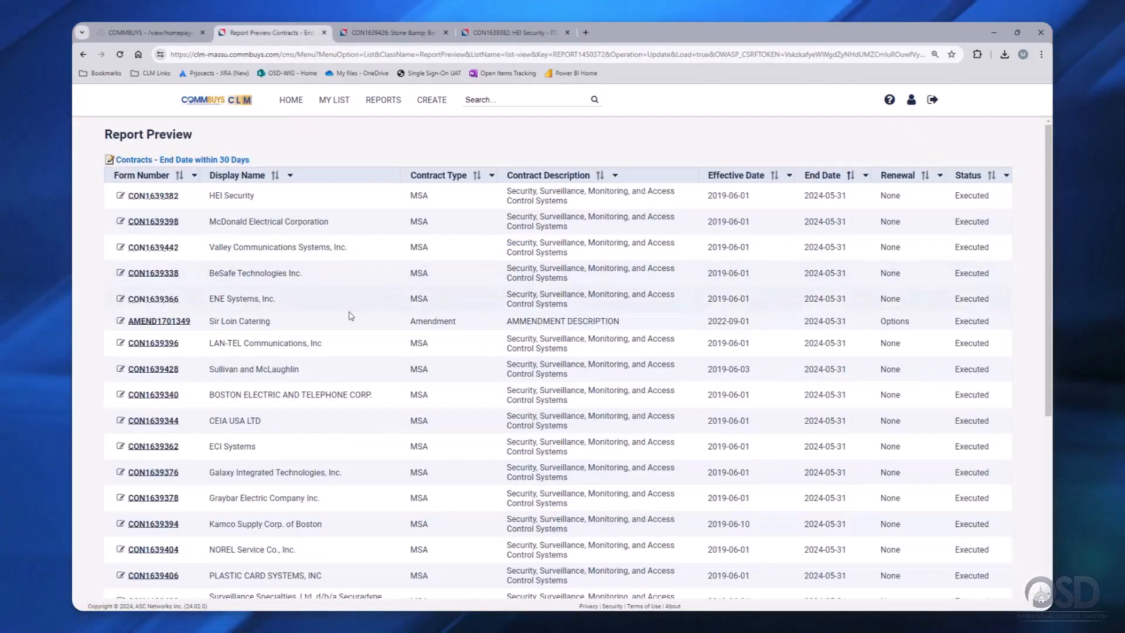
scroll(377, 359, "down", 2)
scroll(150, 185, "up", 2)
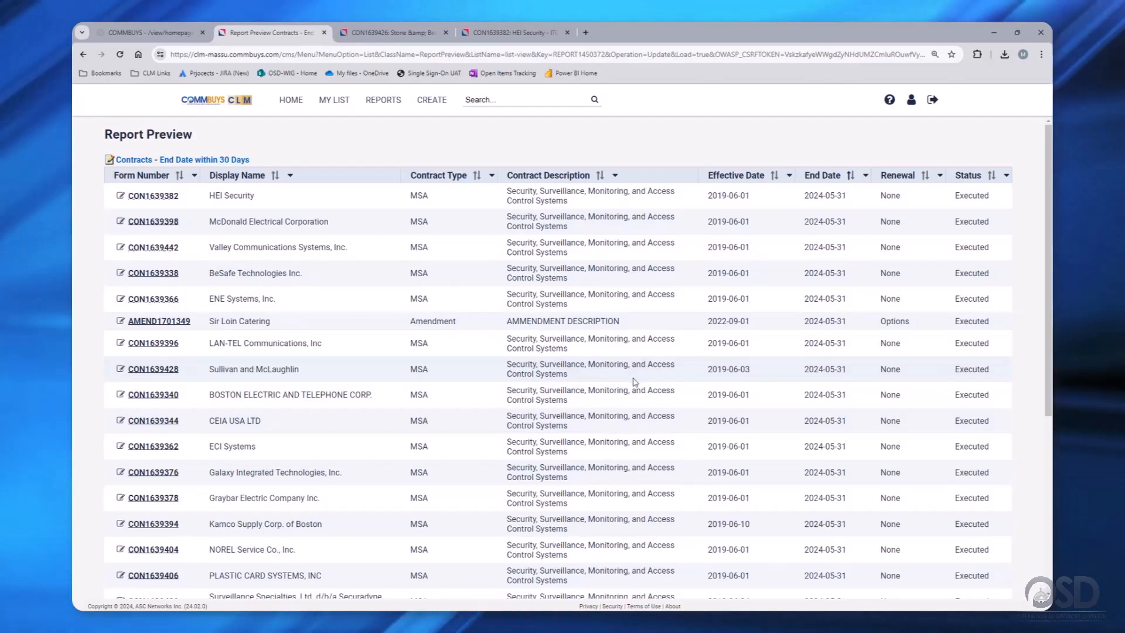
scroll(633, 382, "down", 5)
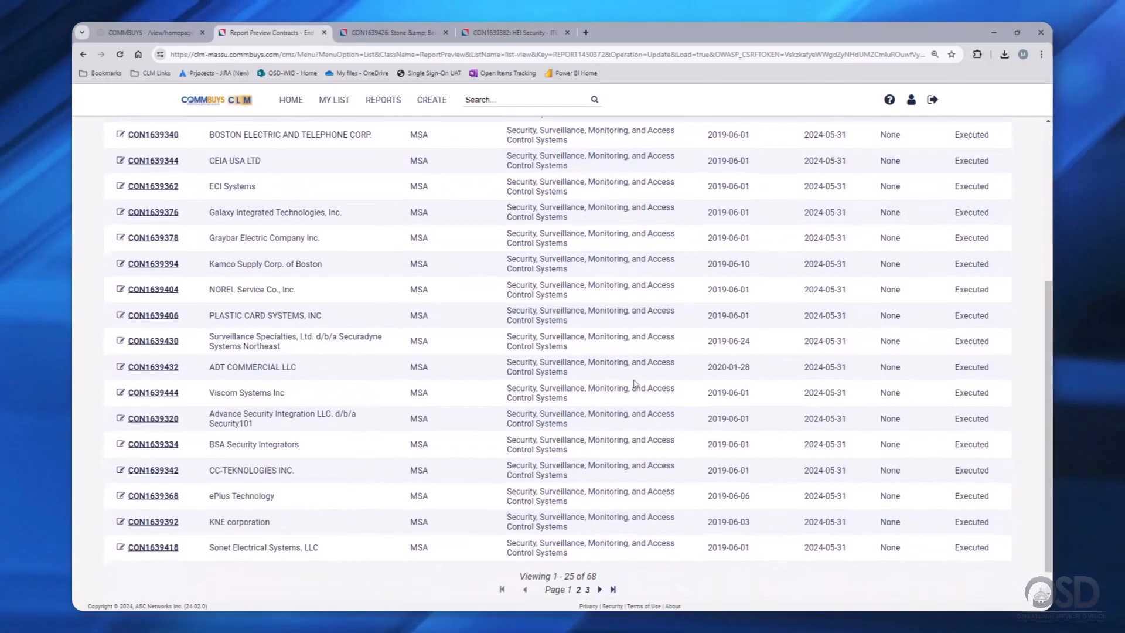
scroll(636, 385, "down", 1)
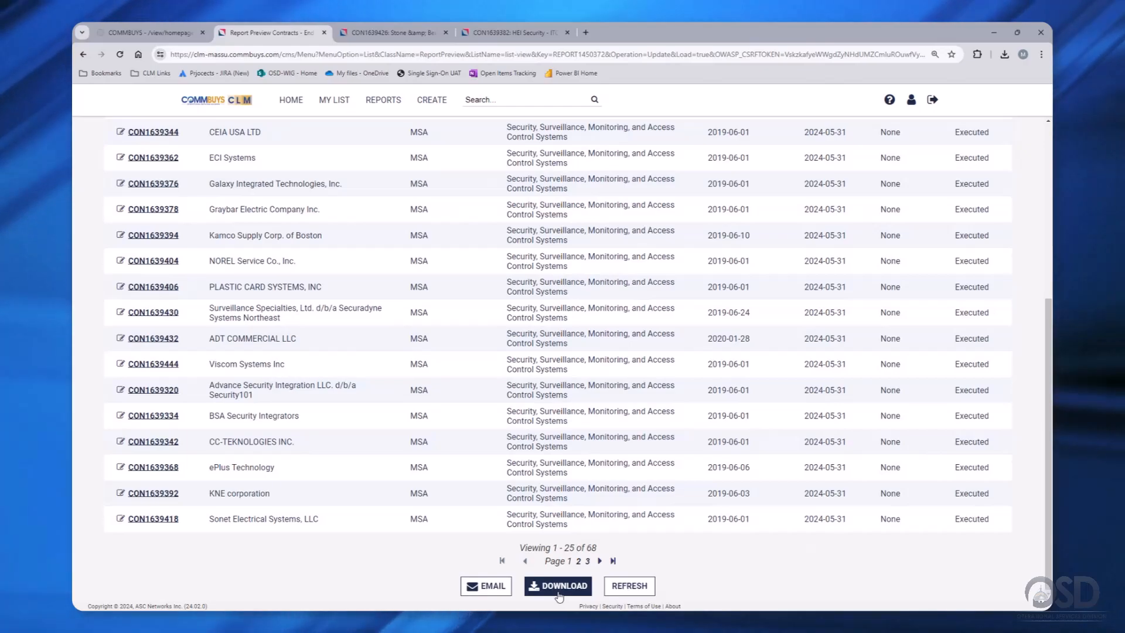
- Download the report results as an XLSX file and close the download options
left_click(559, 586)
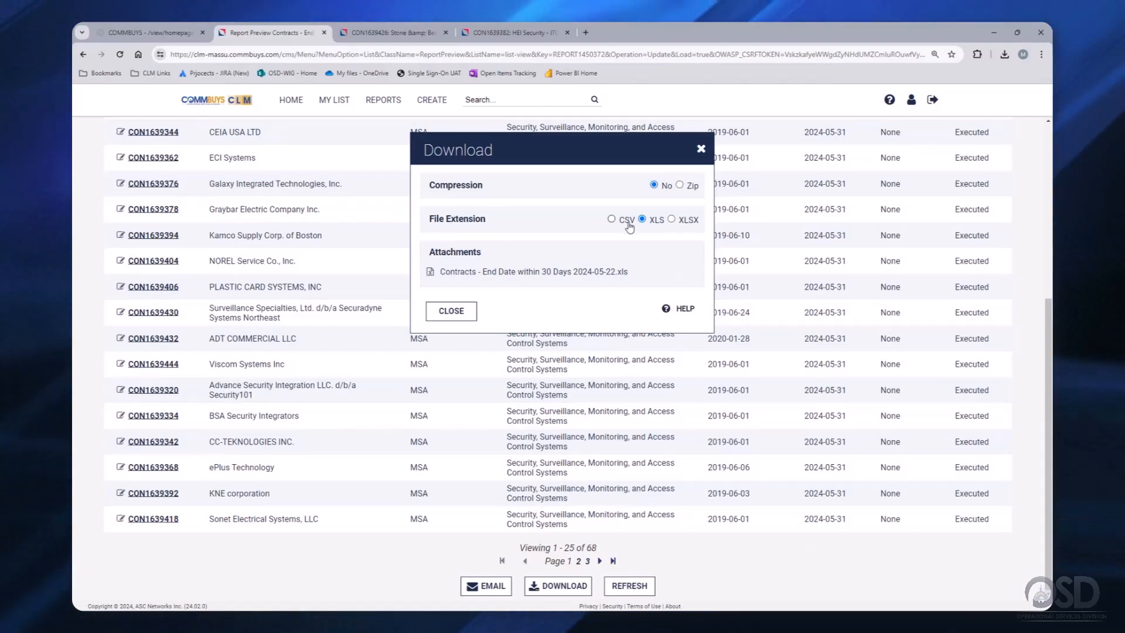
left_click(672, 219)
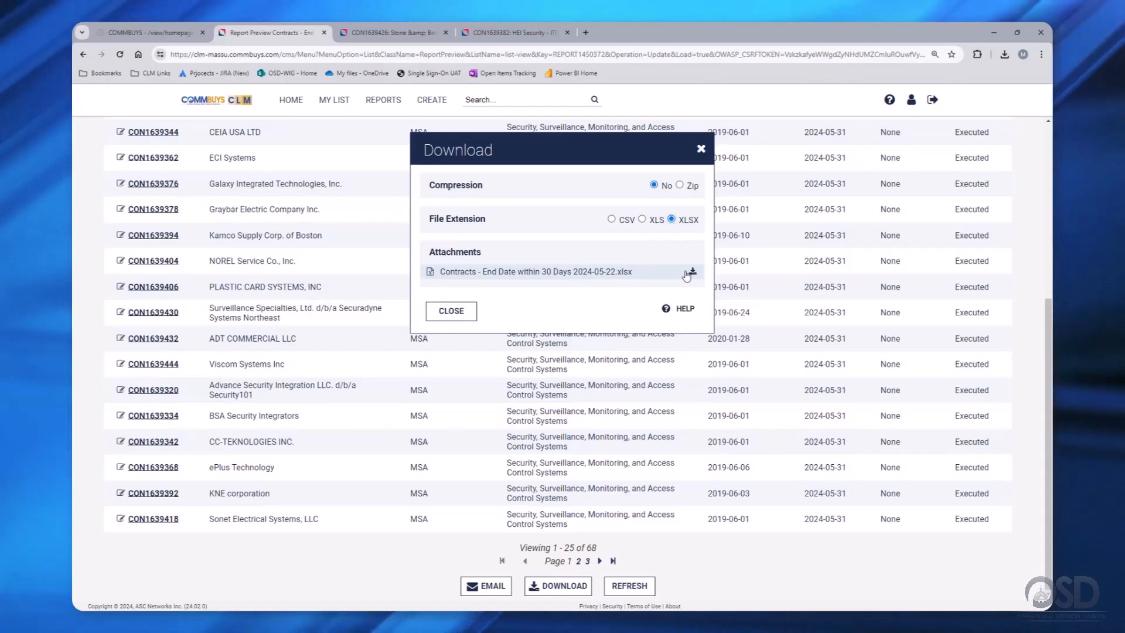
left_click(690, 273)
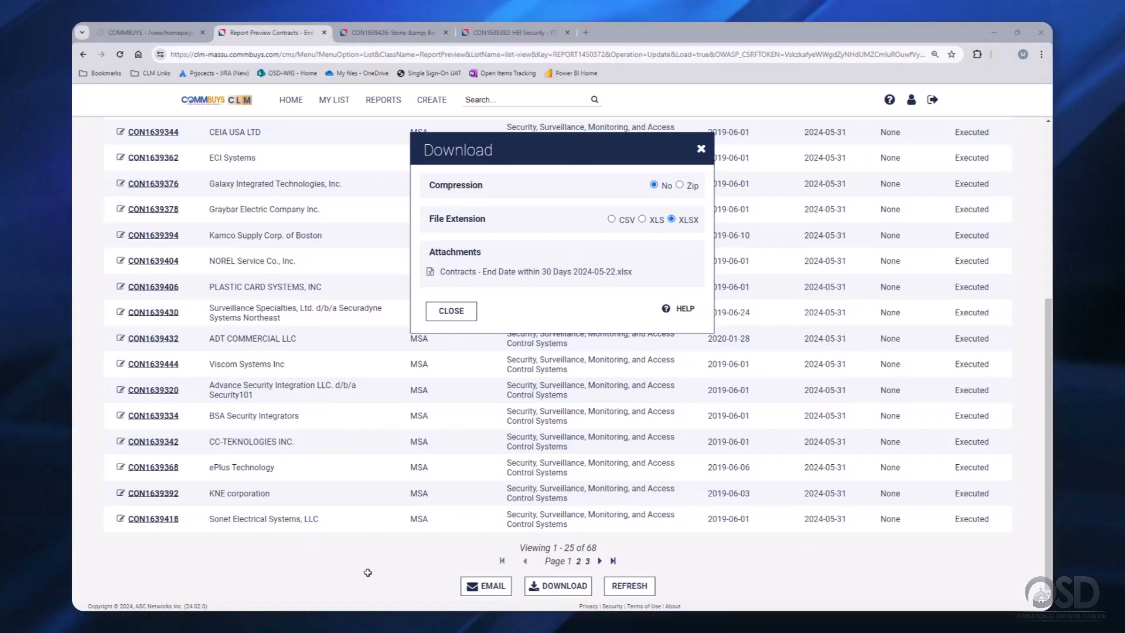
left_click(451, 311)
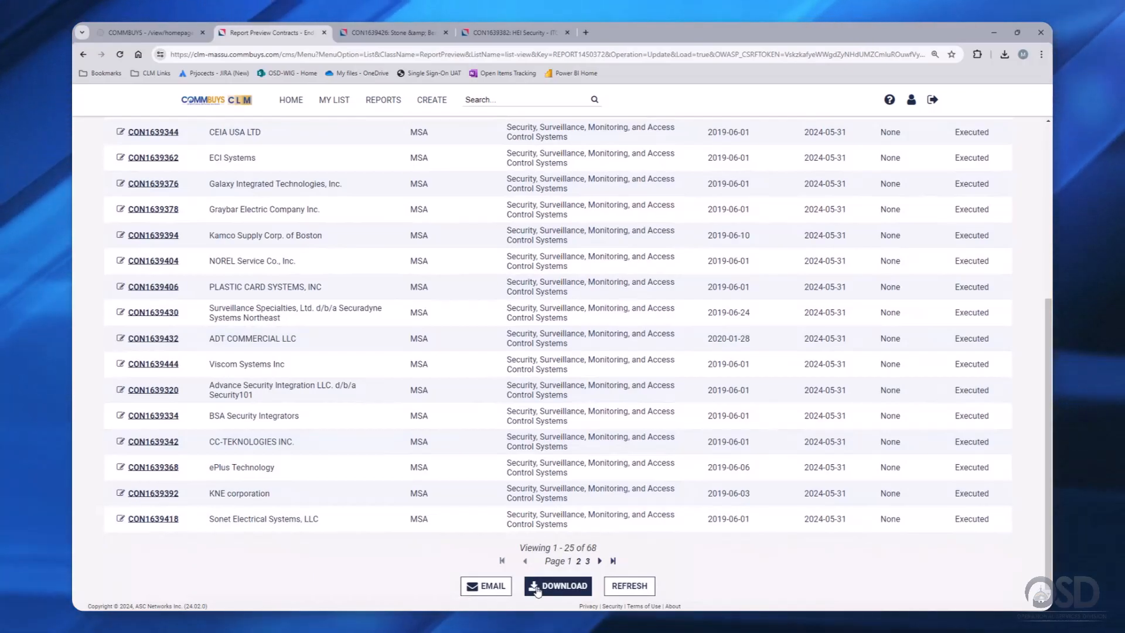
- Start a report email and enter the recipient's e-mail address in the To field
left_click(483, 589)
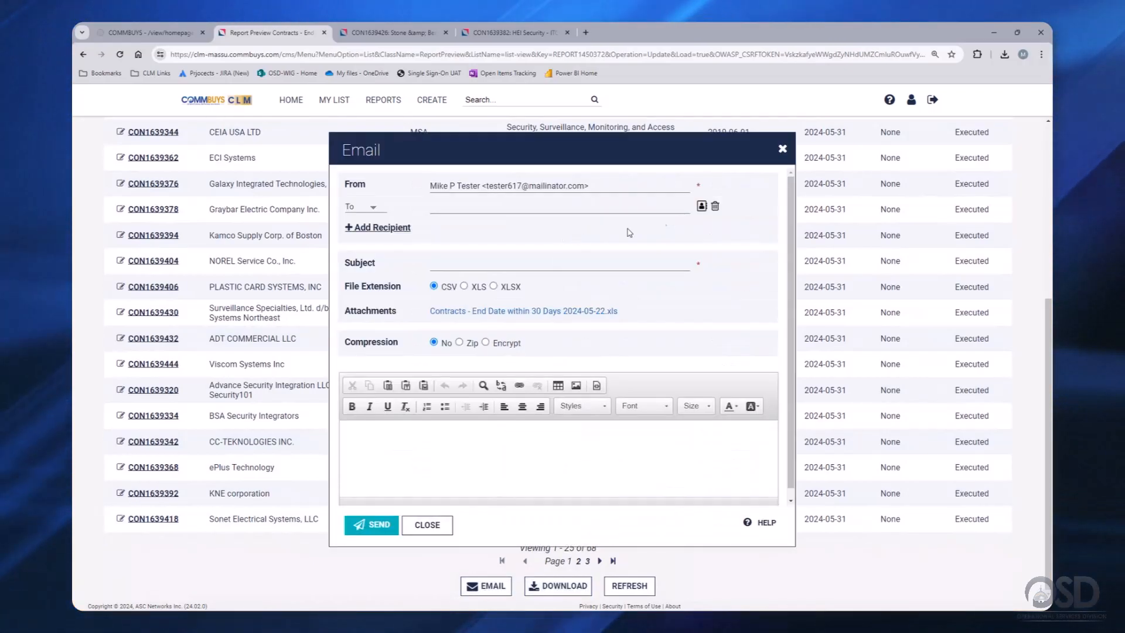
left_click(702, 207)
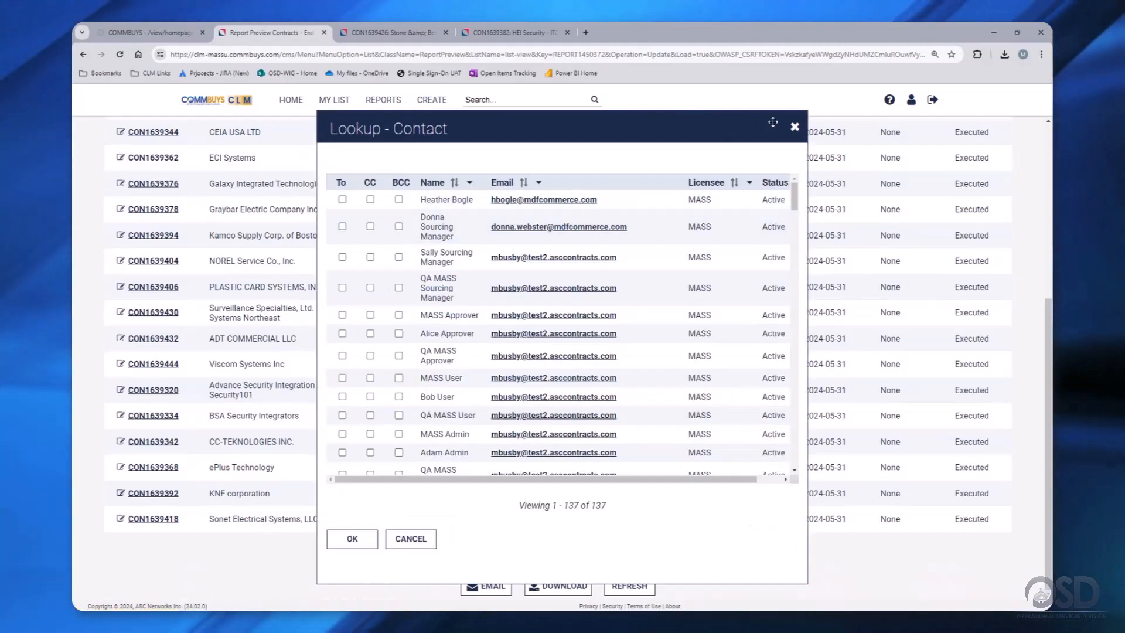
left_click_drag(705, 136, 693, 161)
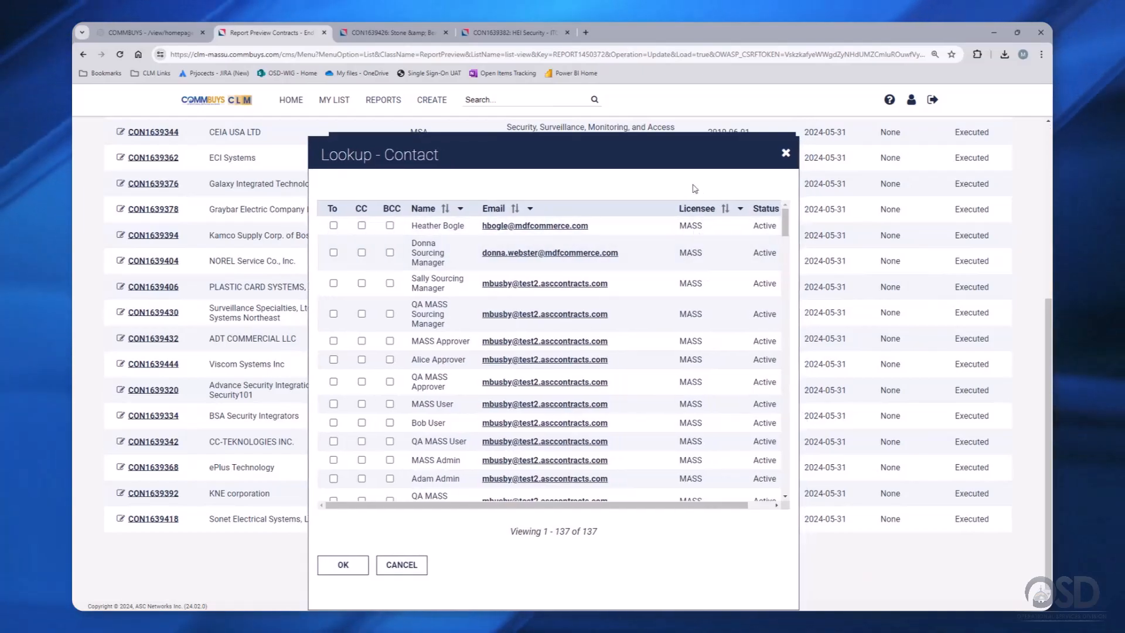
scroll(482, 394, "down", 10)
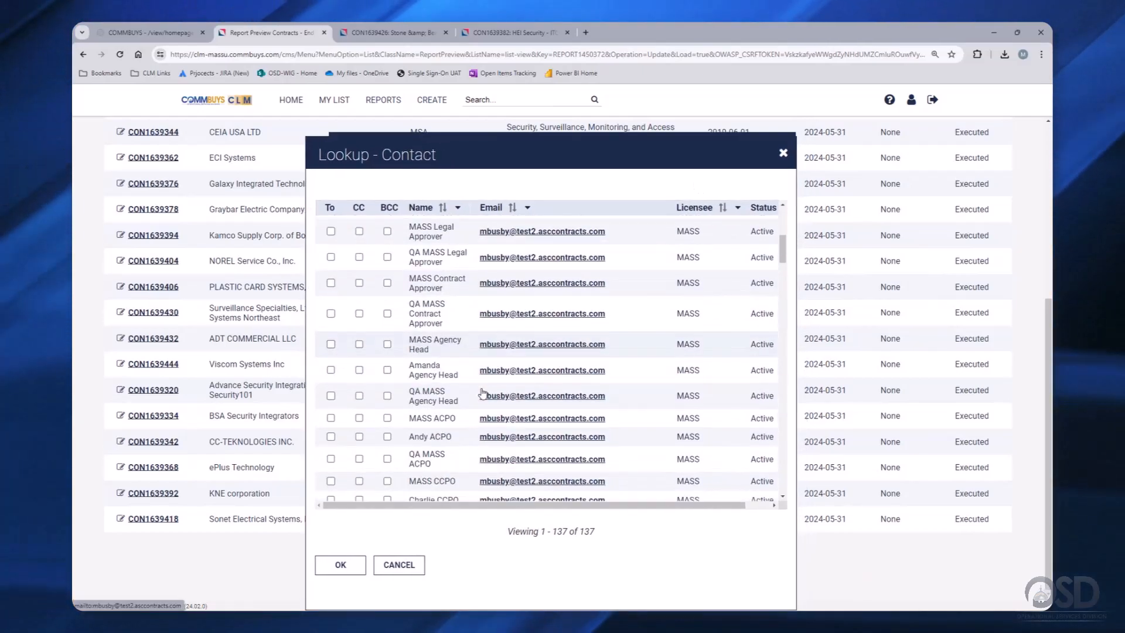
left_click(398, 564)
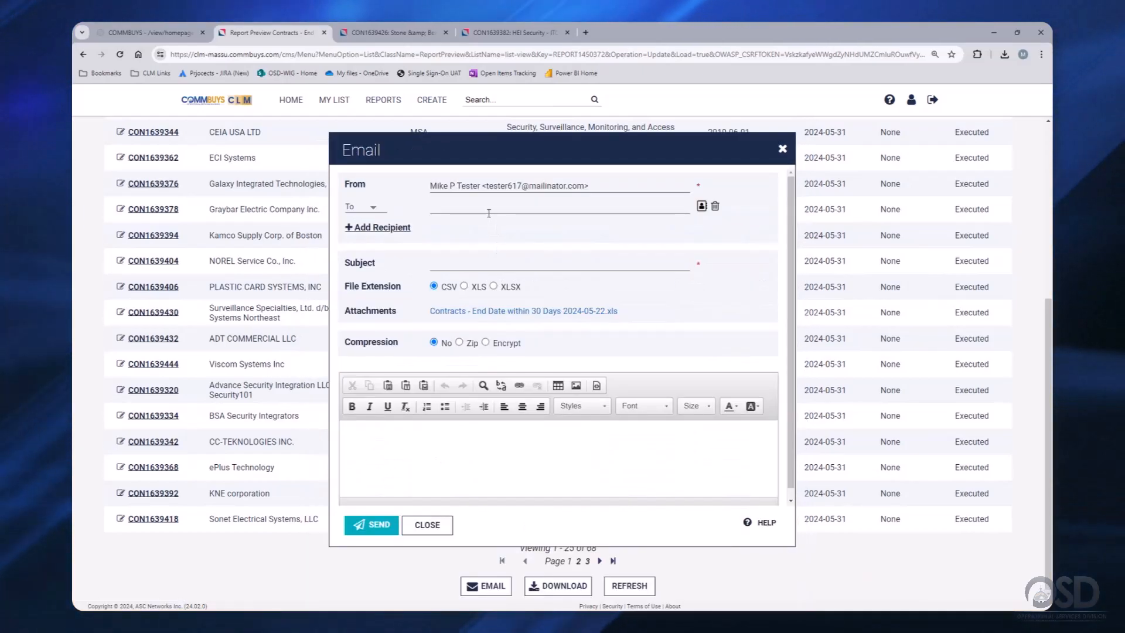
left_click(486, 208)
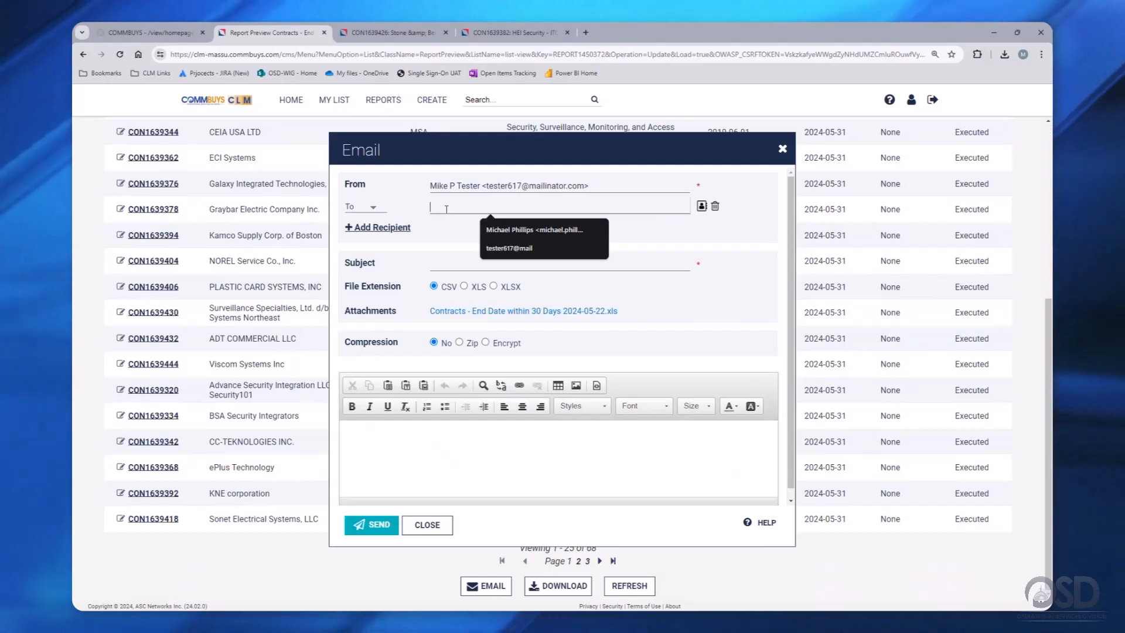
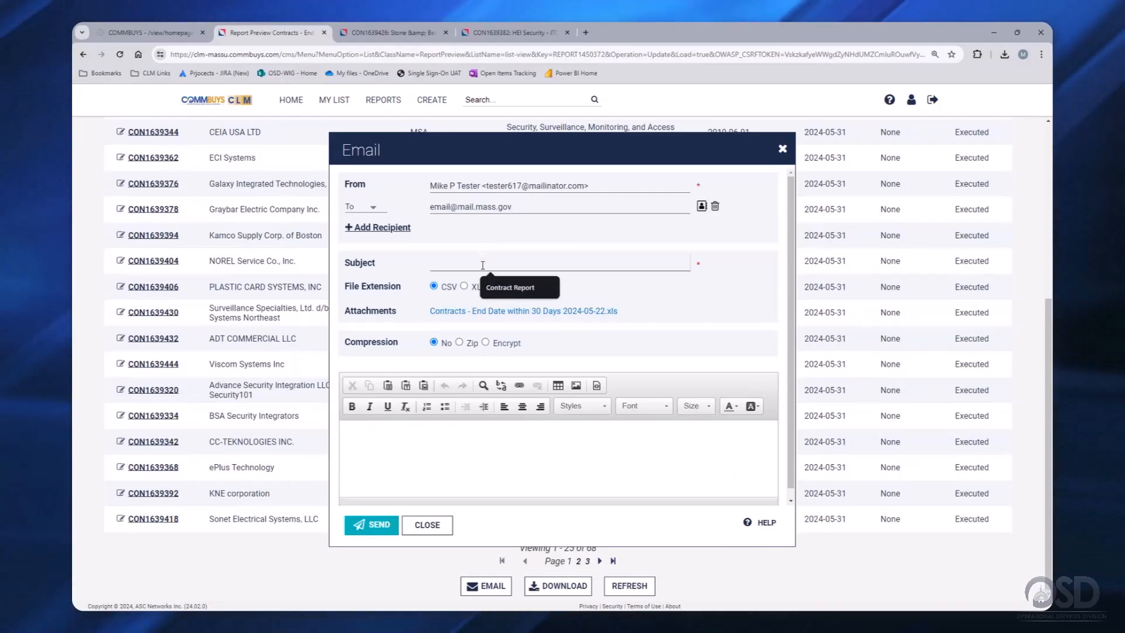
- Set the subject to 'Contract Report', add a short note, and send the email
left_click(510, 287)
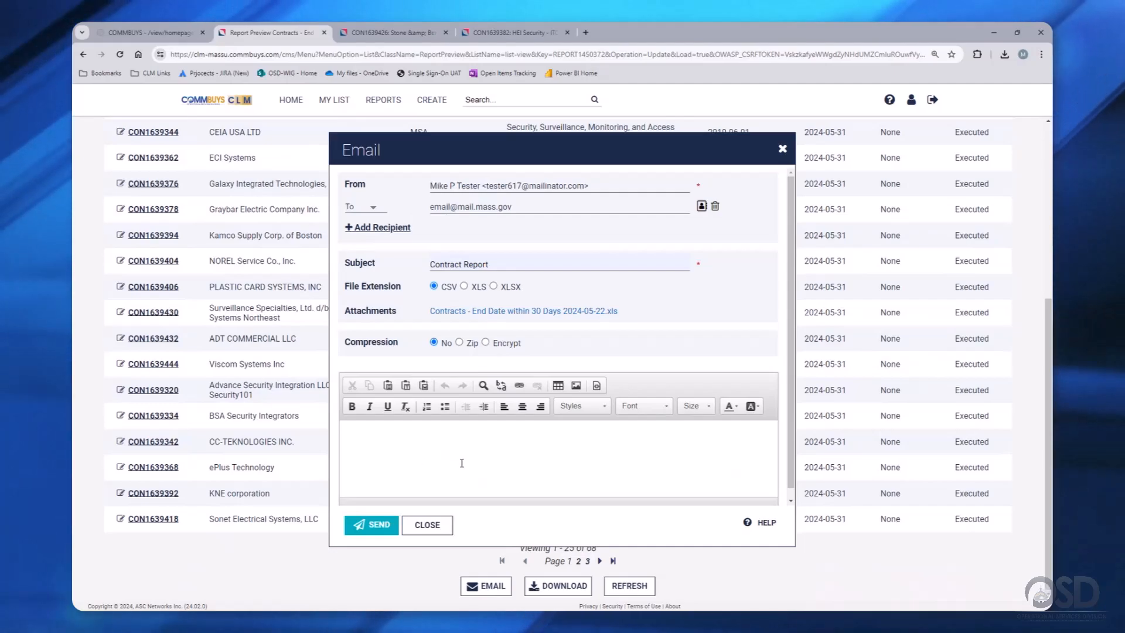
type("\\Ple")
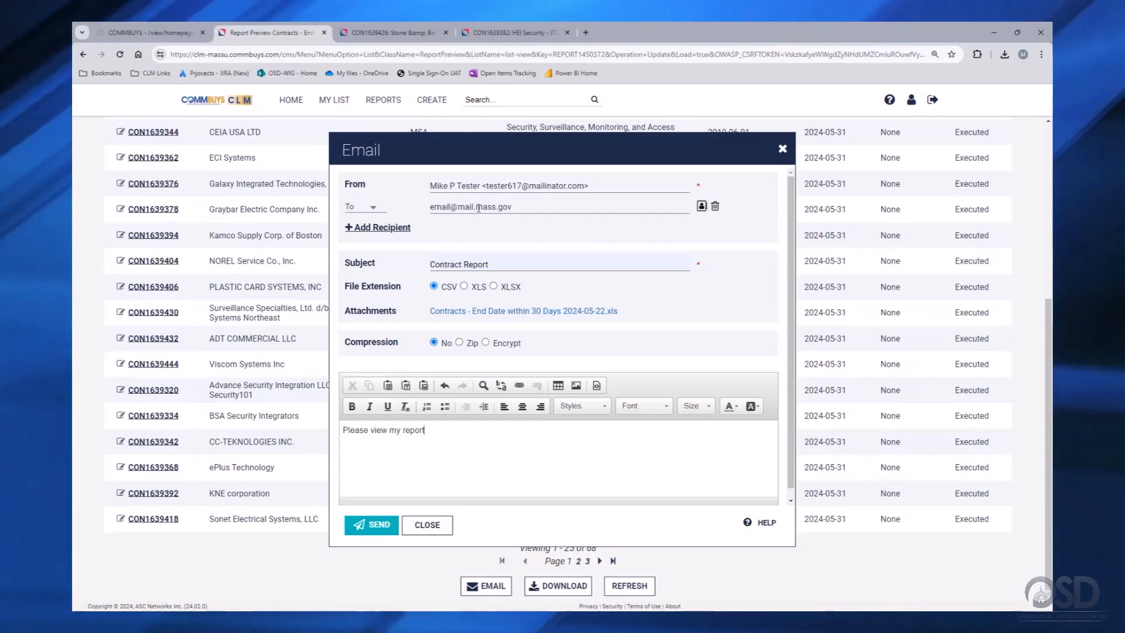
left_click(375, 525)
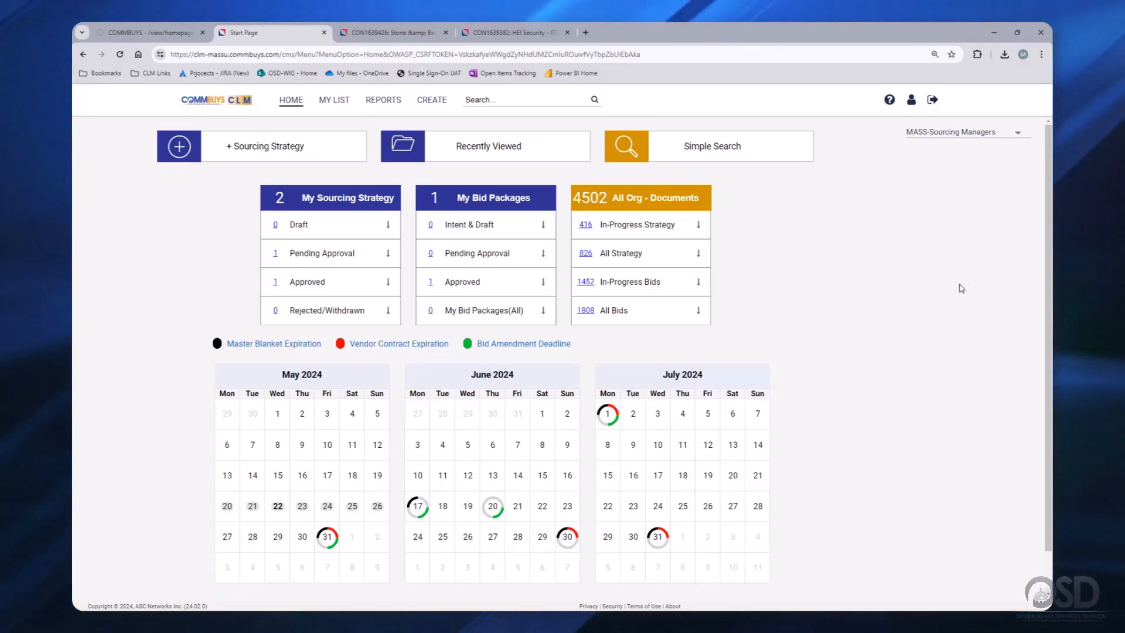
- Go to the My Reports list via the REPORTS menu
left_click(383, 101)
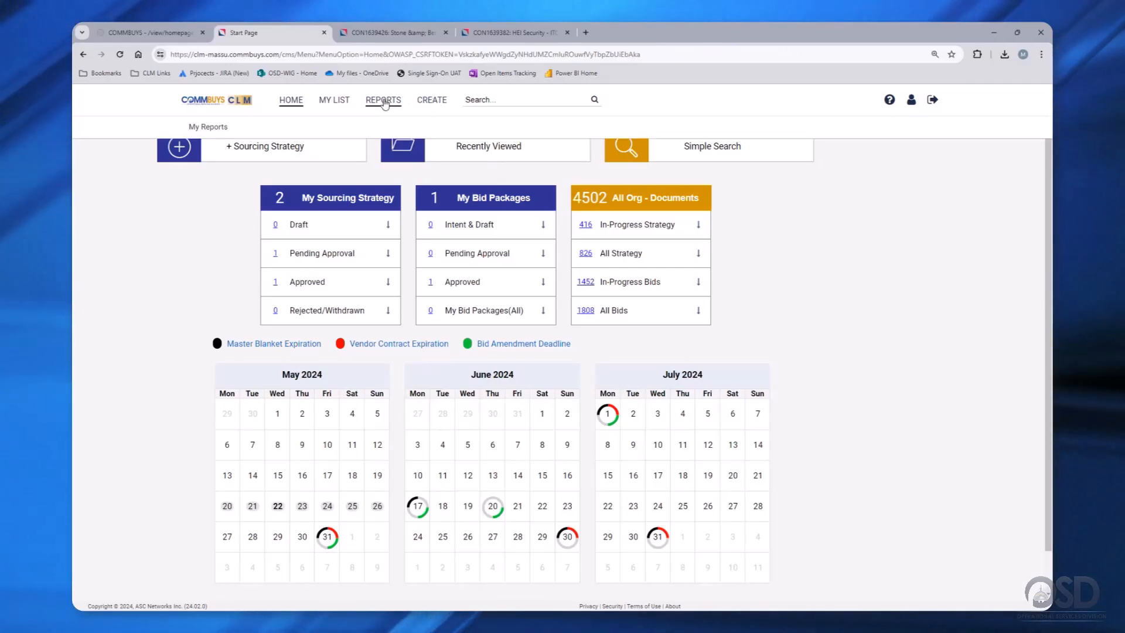
left_click(205, 127)
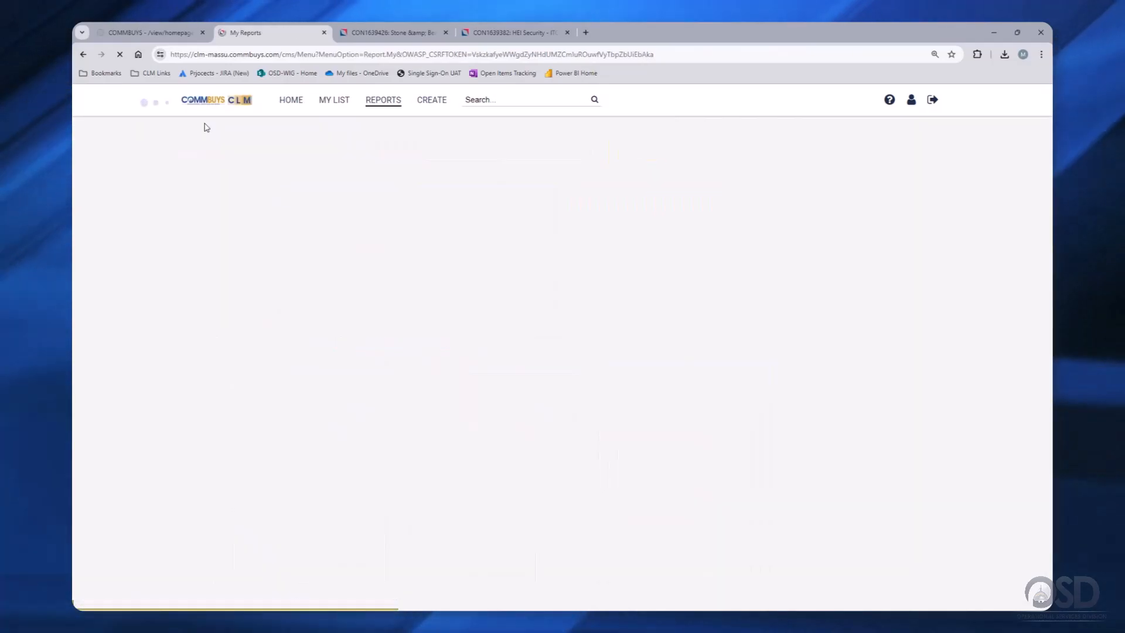
scroll(1049, 132, "down", 2)
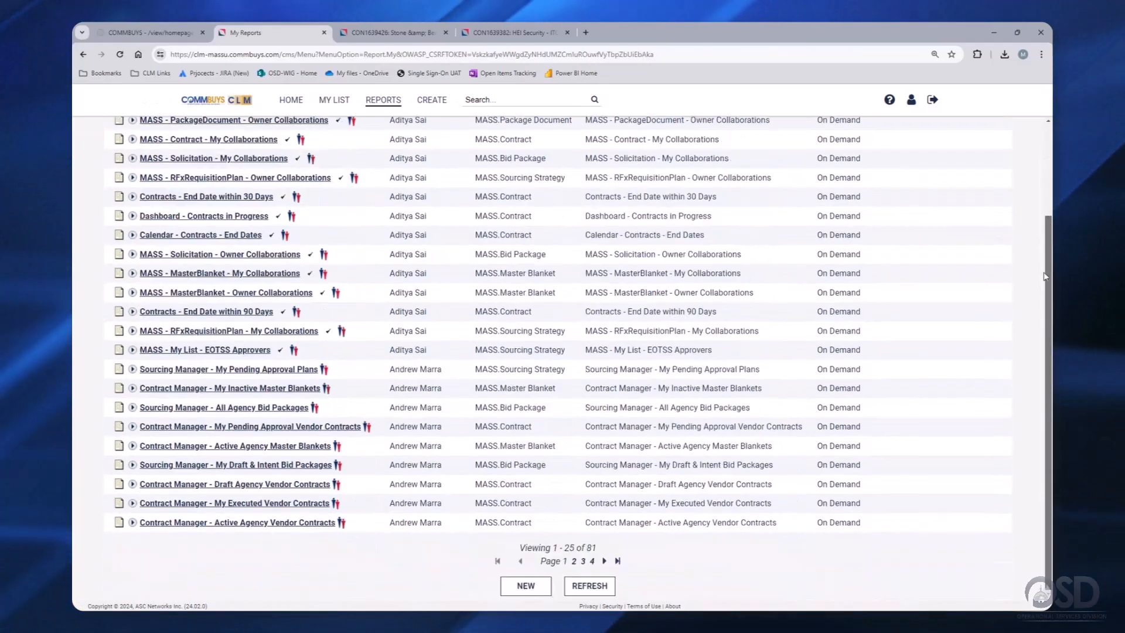
- Create a new blank report definition and scroll through its On Demand, xls defaults
left_click(526, 586)
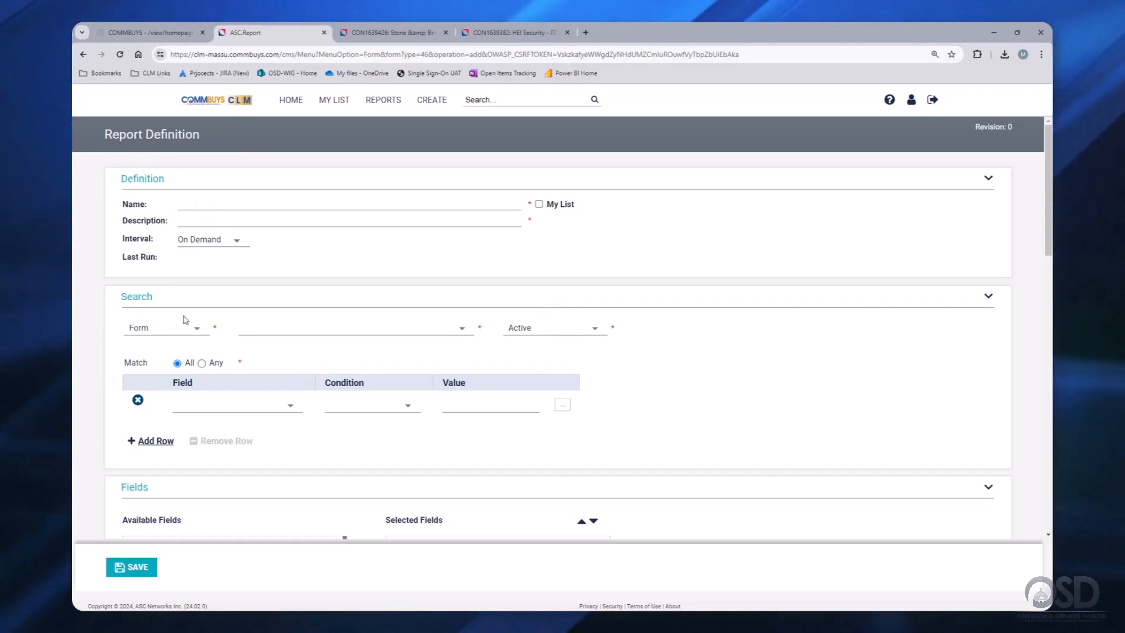
scroll(185, 320, "down", 3)
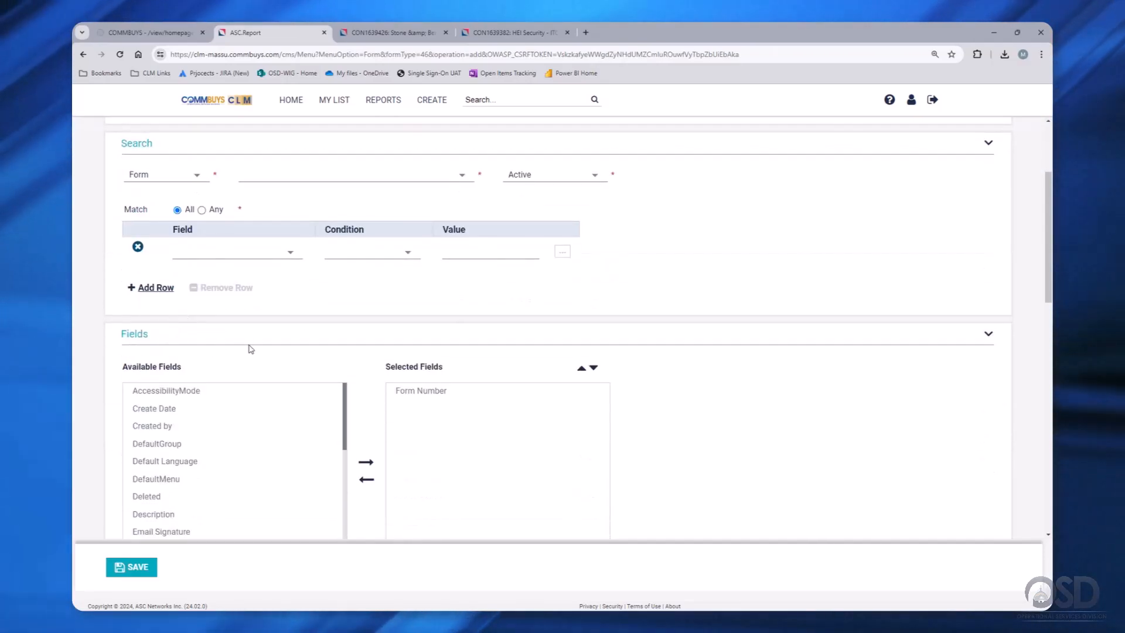
scroll(250, 349, "down", 4)
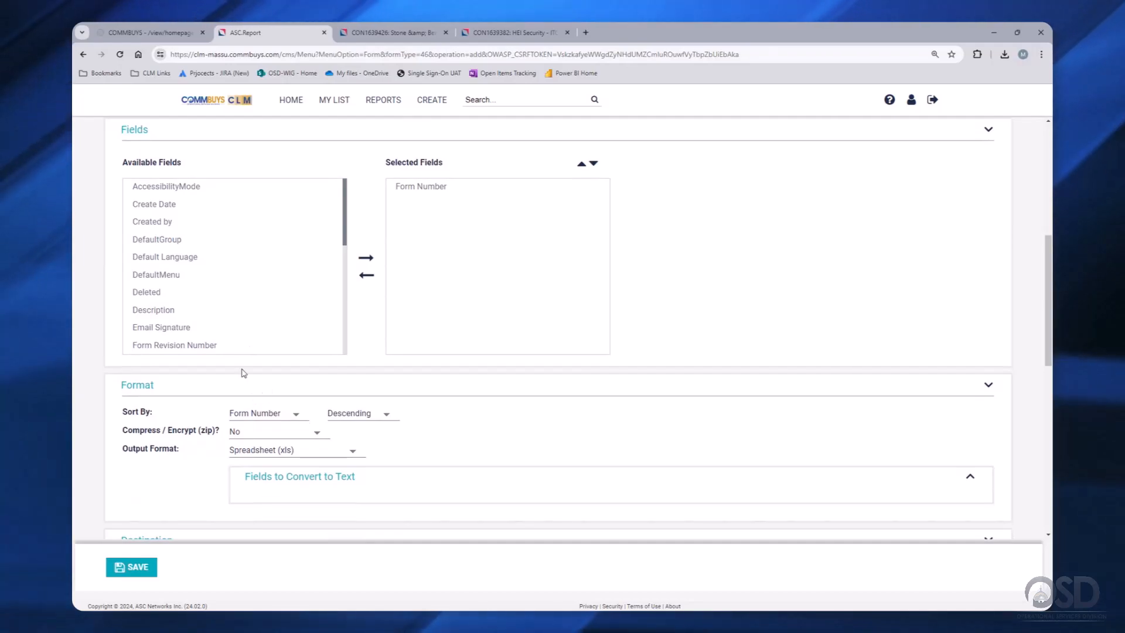
scroll(149, 436, "down", 3)
scroll(304, 392, "down", 1)
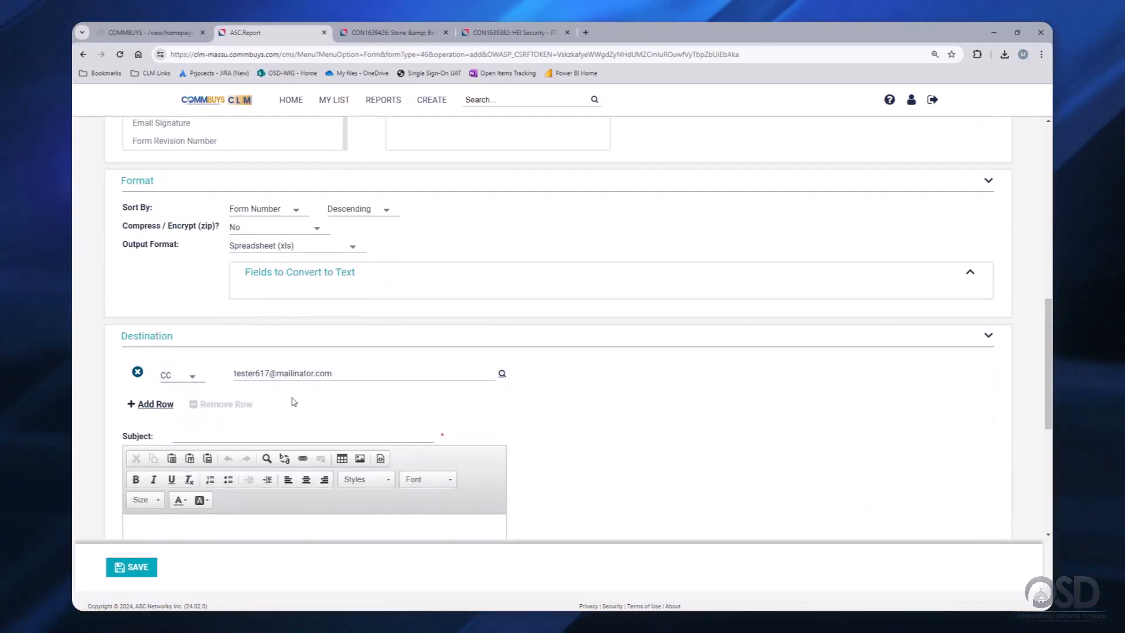
scroll(294, 402, "down", 1)
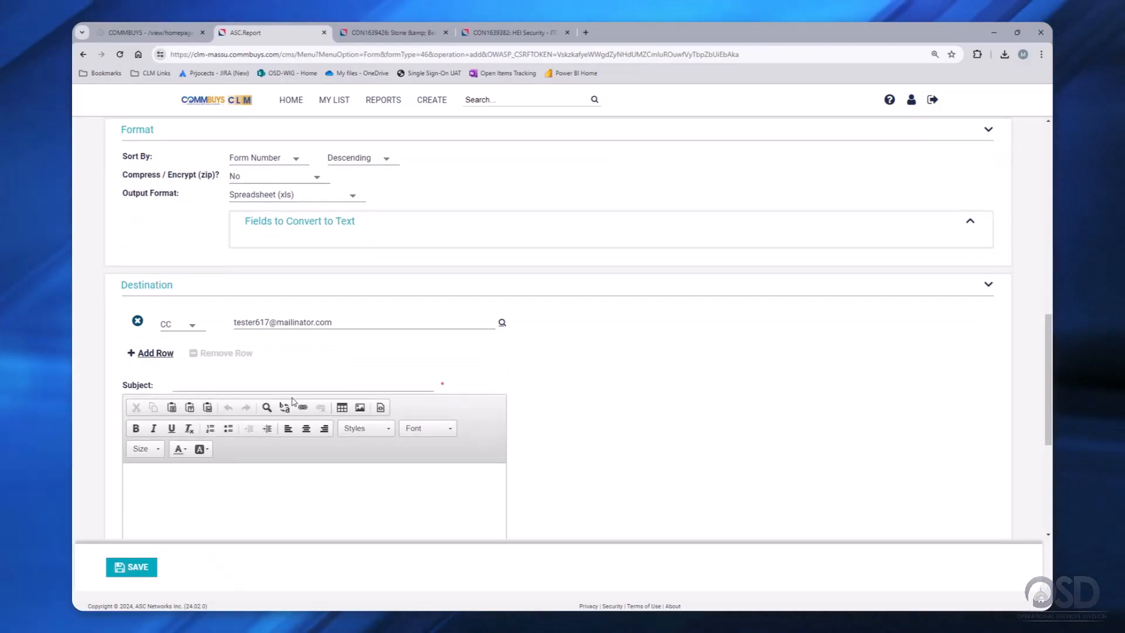
scroll(292, 401, "down", 3)
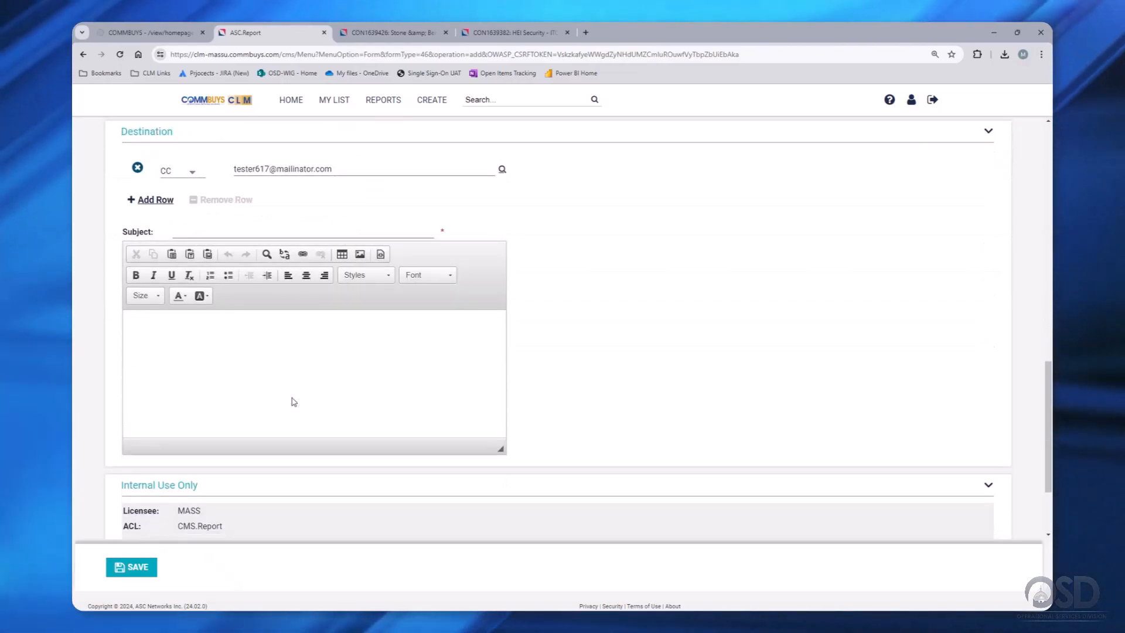
scroll(292, 398, "up", 15)
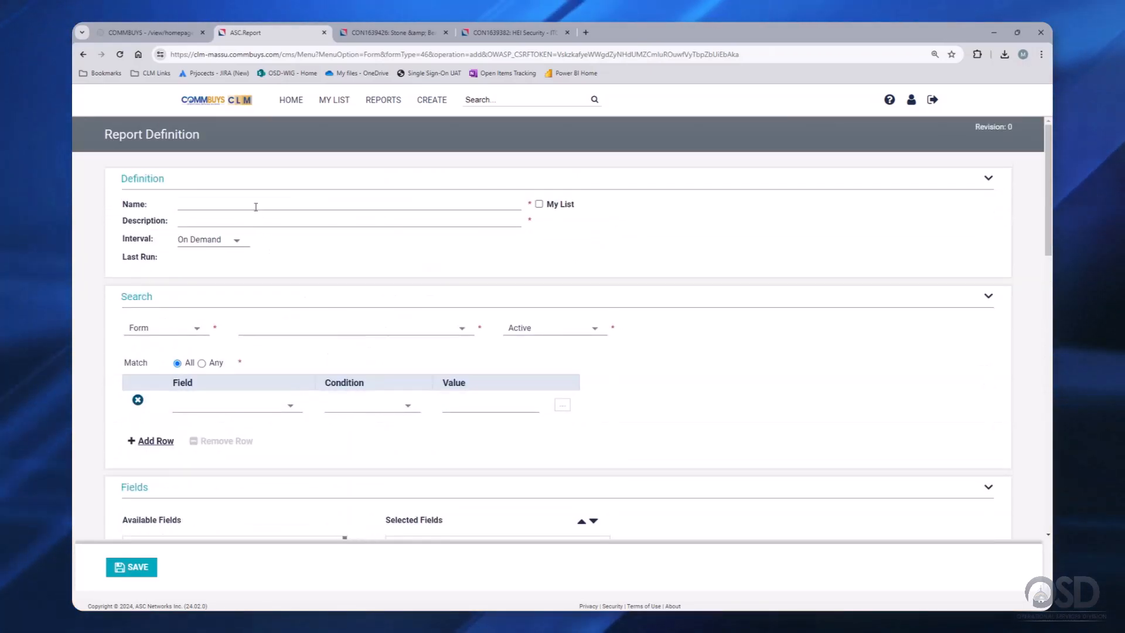
- Name the new report 'Contracts In Progress'
left_click(256, 206)
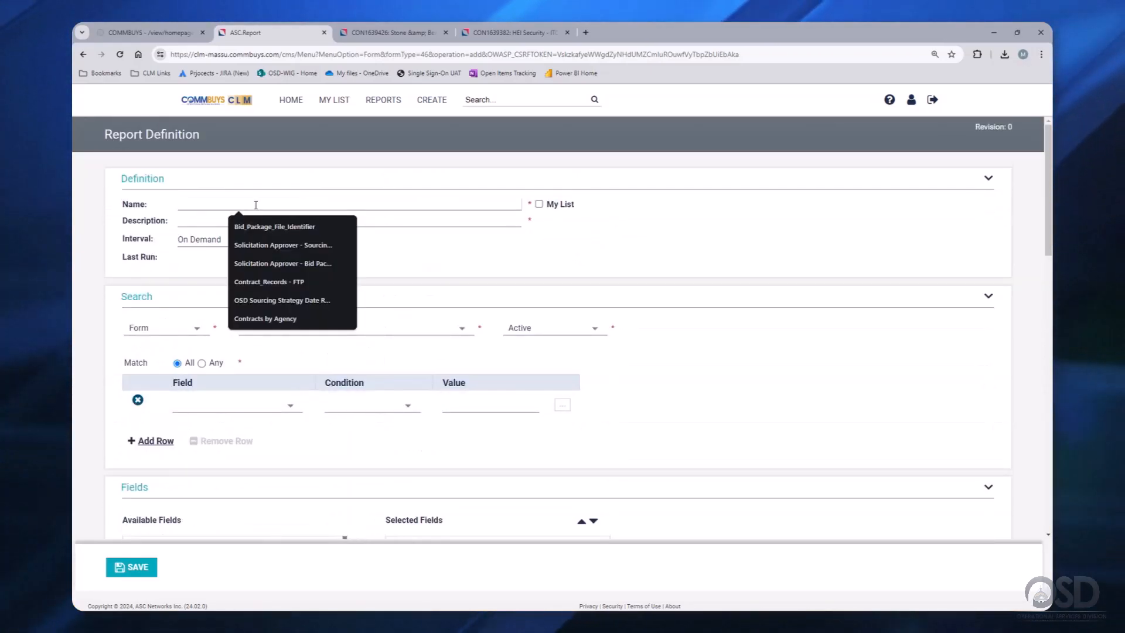
left_click(169, 182)
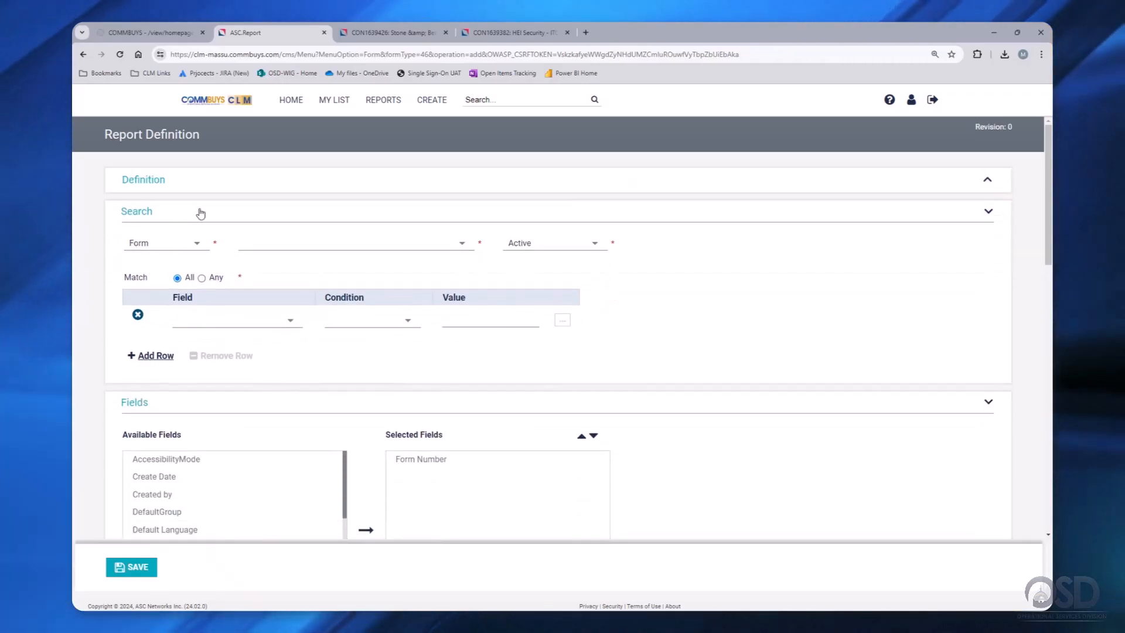
left_click(167, 186)
left_click(198, 205)
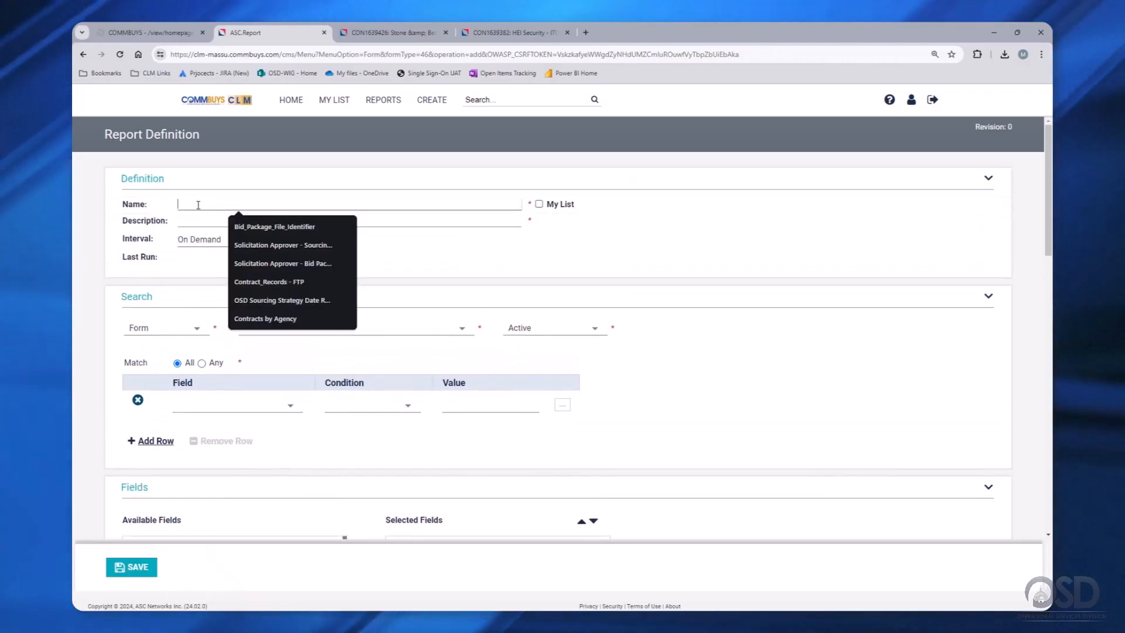
type("Contrac")
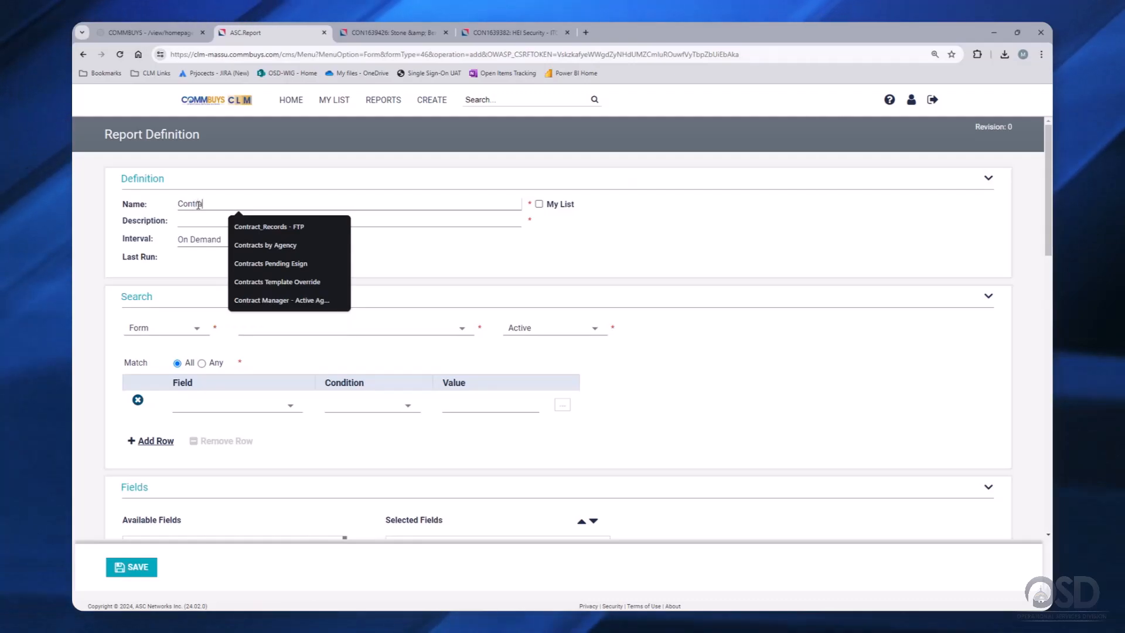
type("ts In")
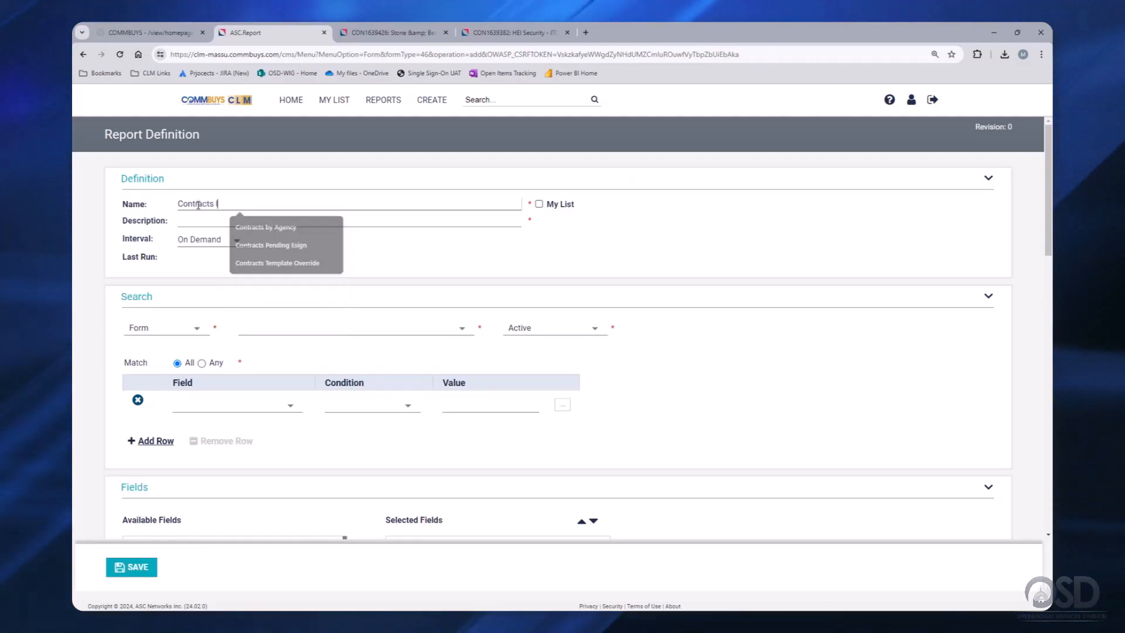
type(" Prog")
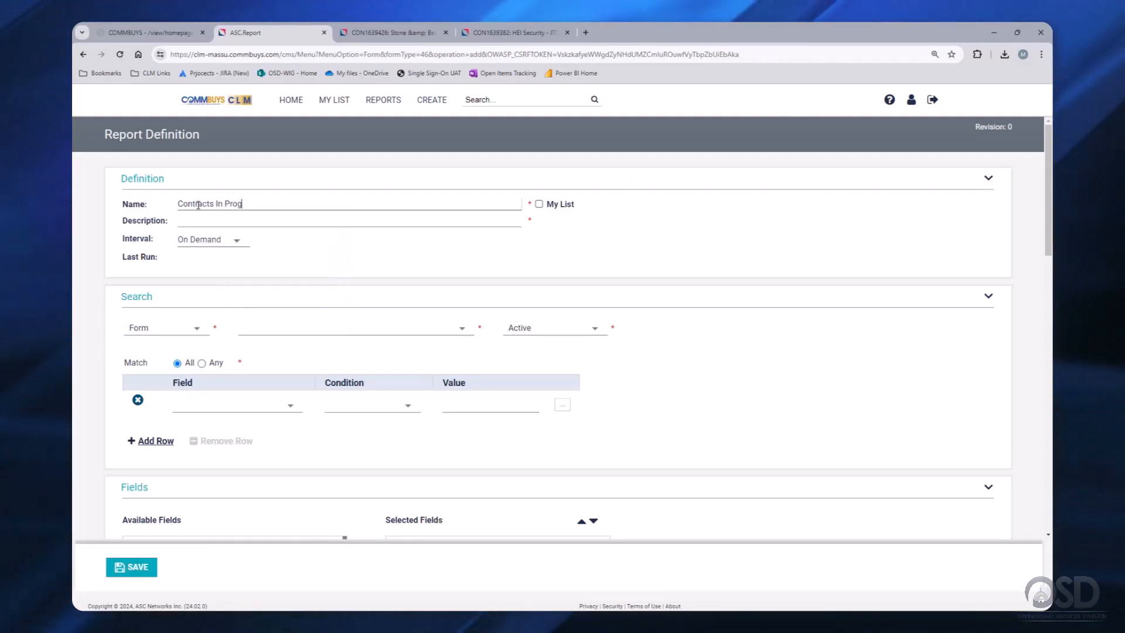
type("ress")
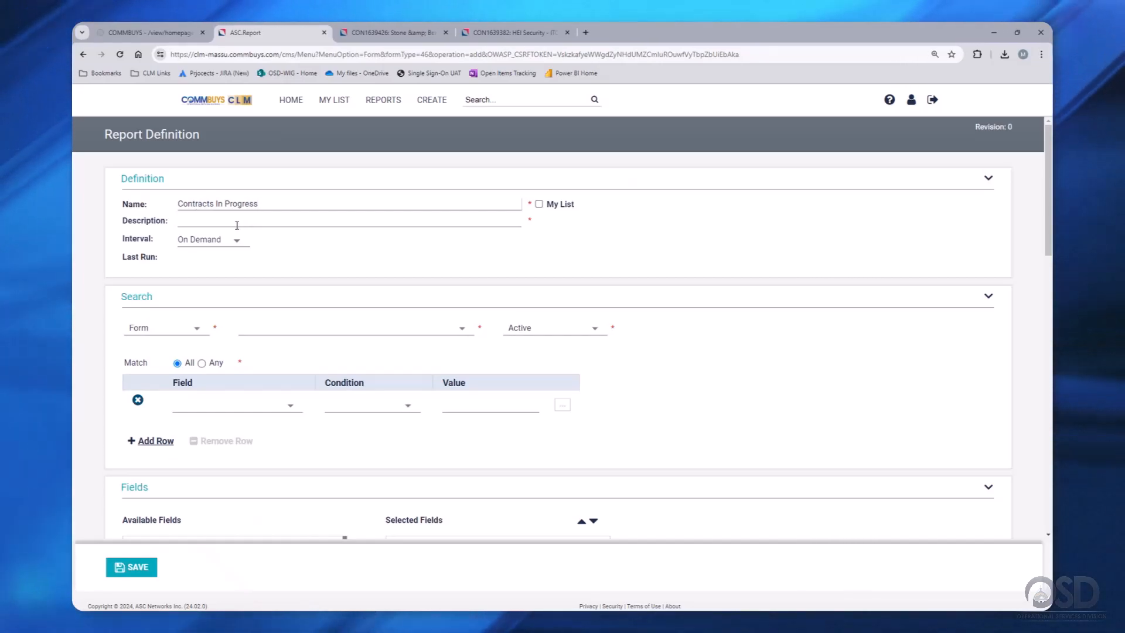
- Set the description to 'Contracts In Progress - For Training' by pasting the name and appending text
left_click(237, 222)
type("Contracts In Progress")
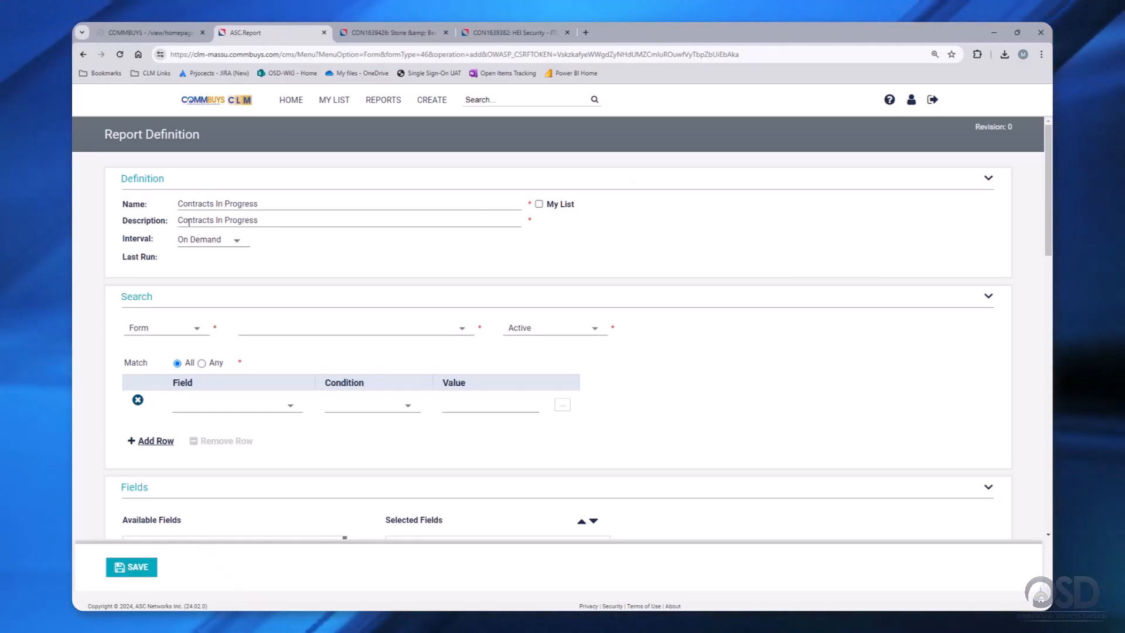
left_click(270, 222)
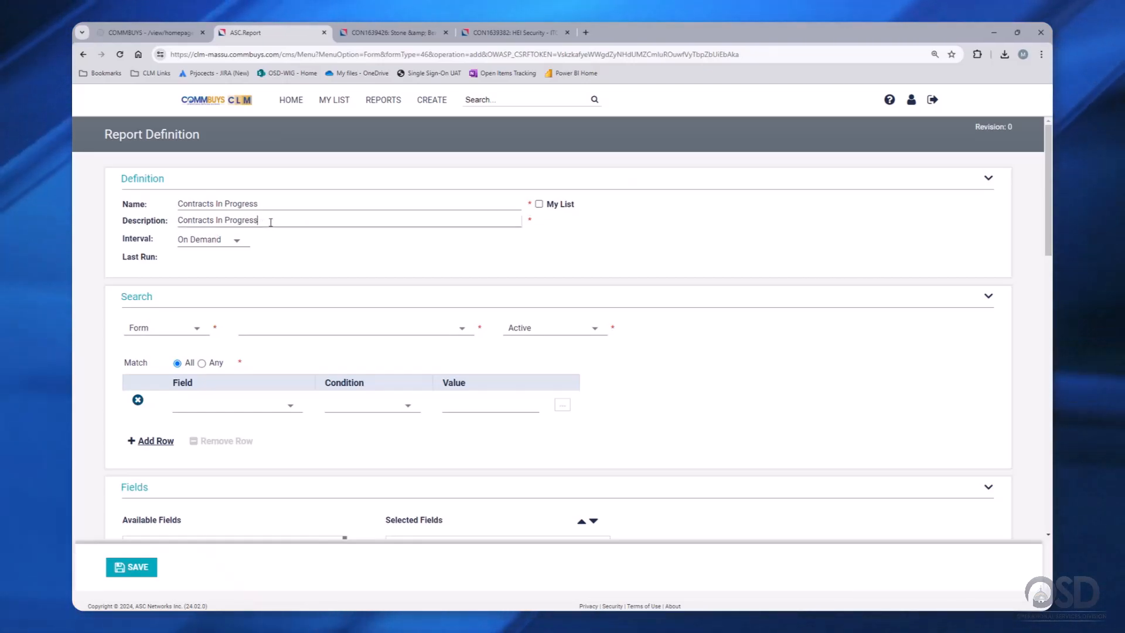
type("v ")
type("-")
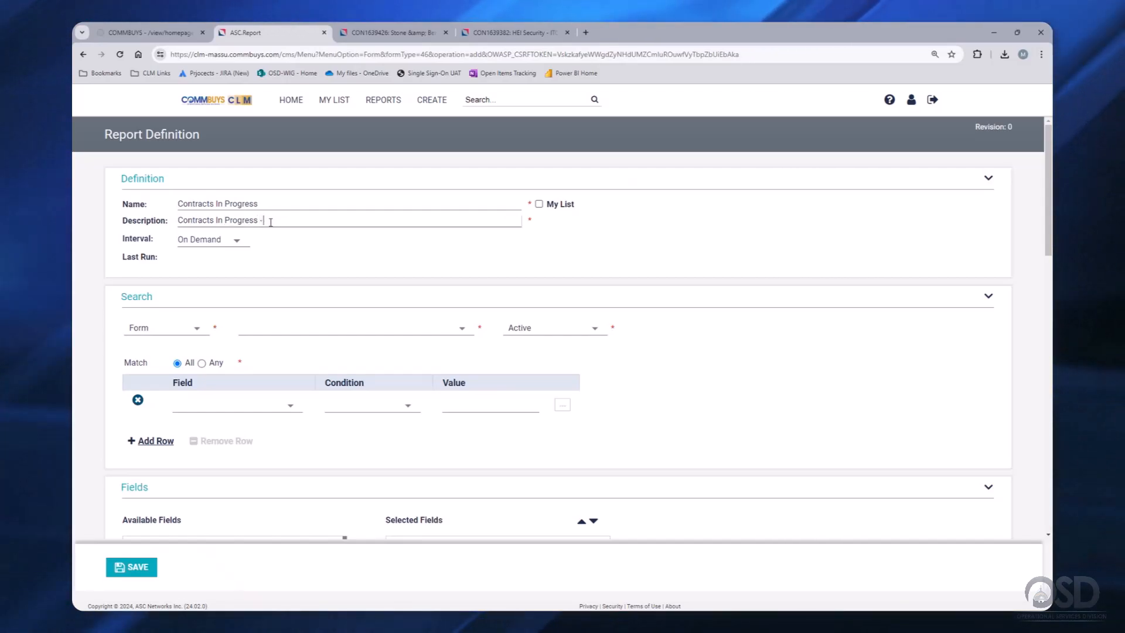
type(" For")
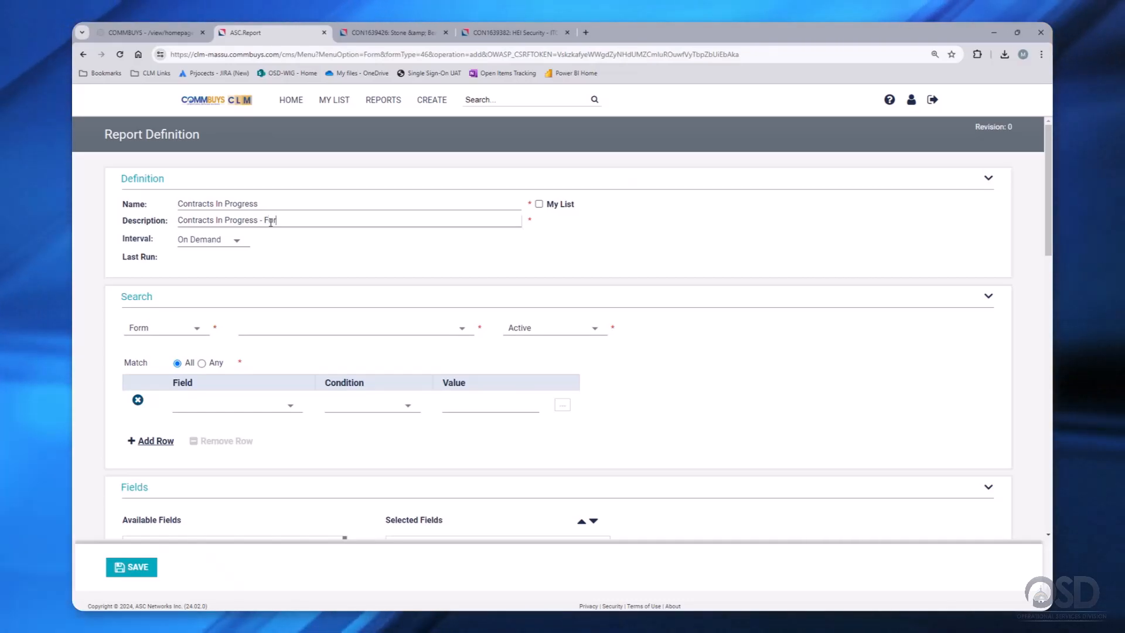
type(" Trainin")
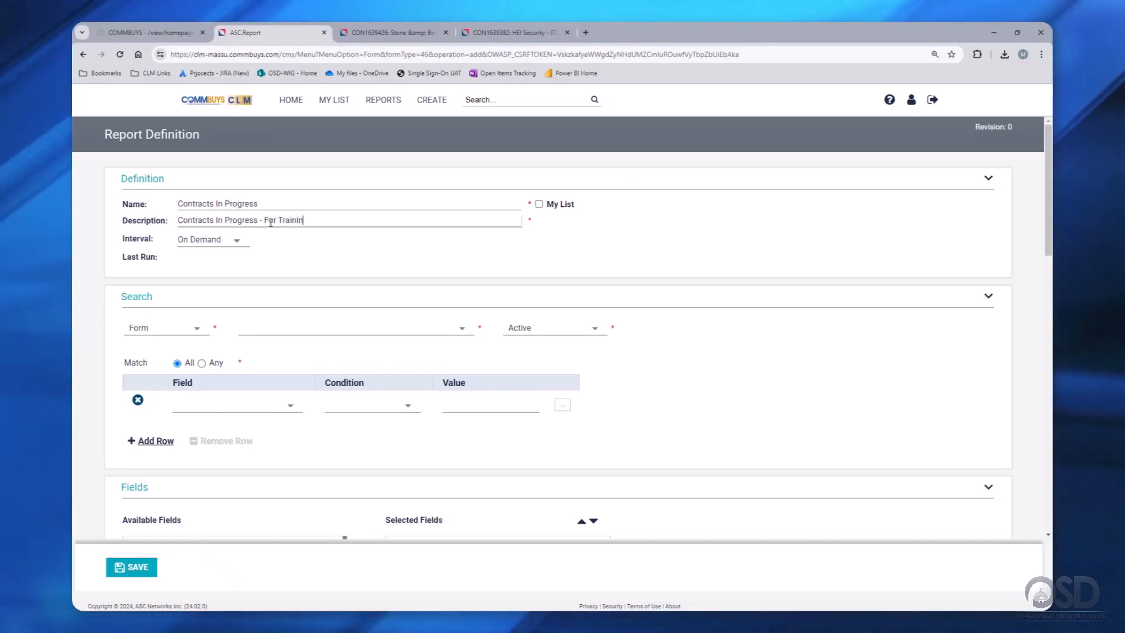
type("g")
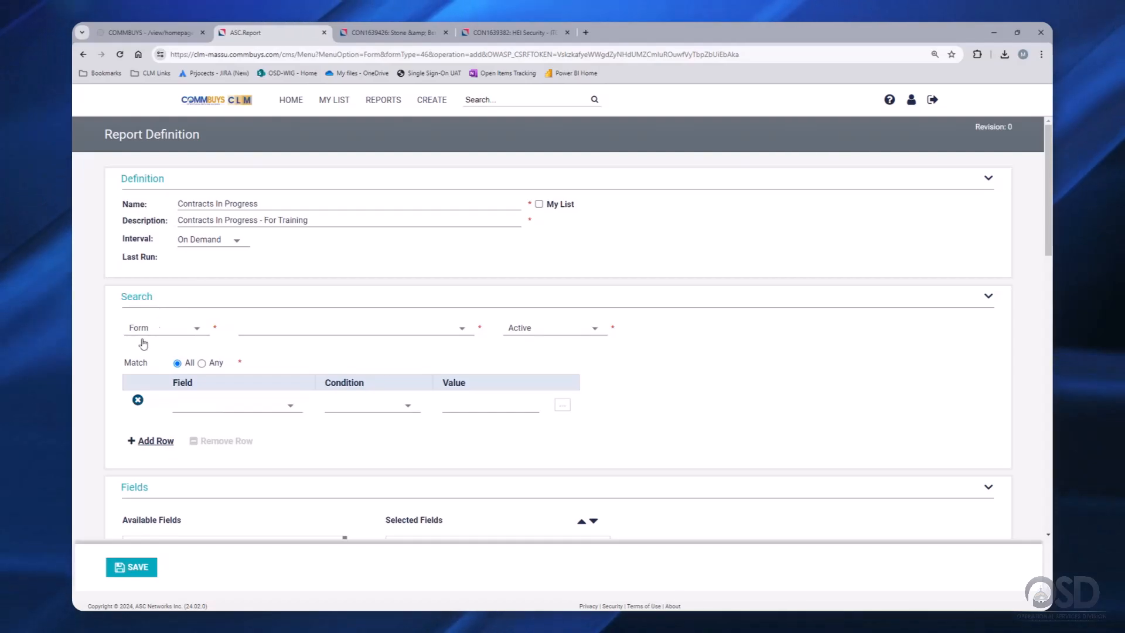
- Search Contract forms and add a Status 'is' condition as the first criterion
left_click(318, 331)
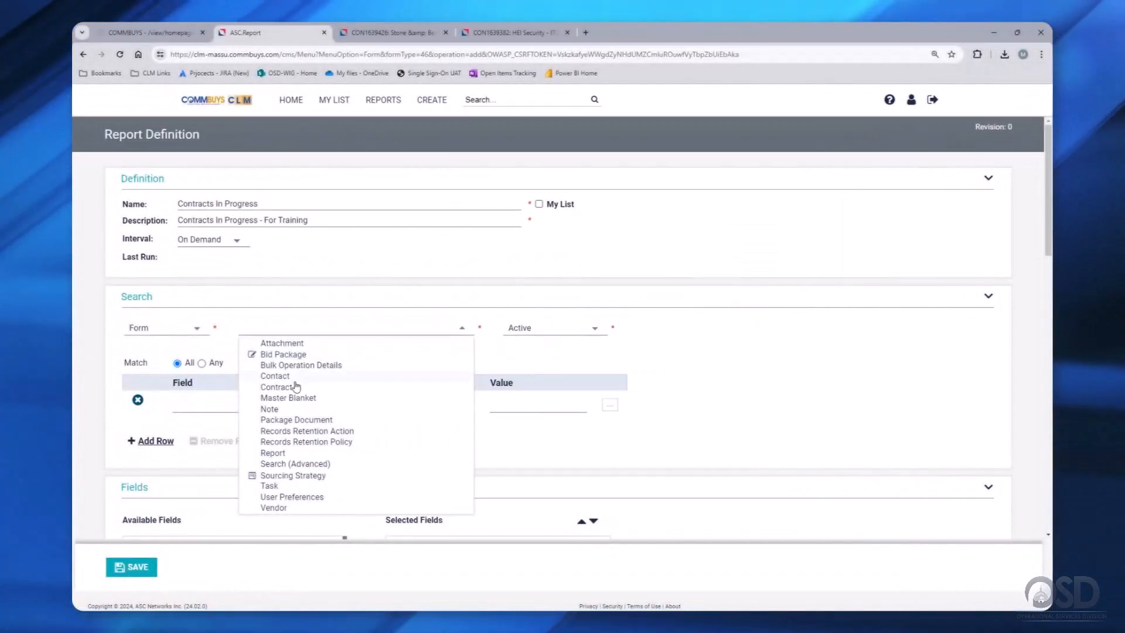
left_click(295, 389)
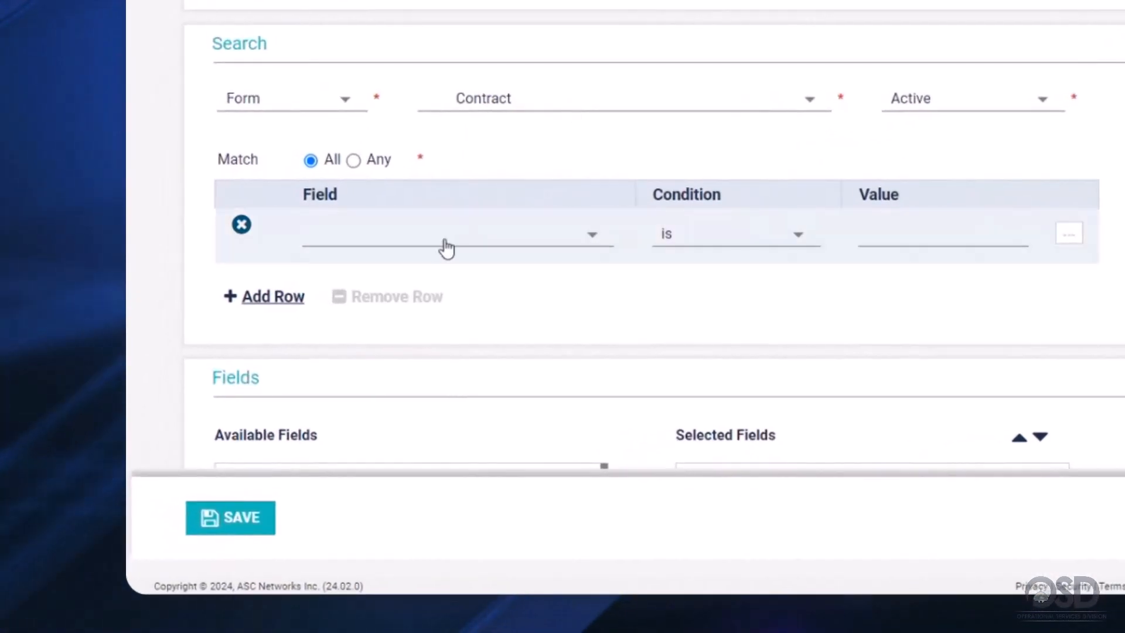
left_click(254, 406)
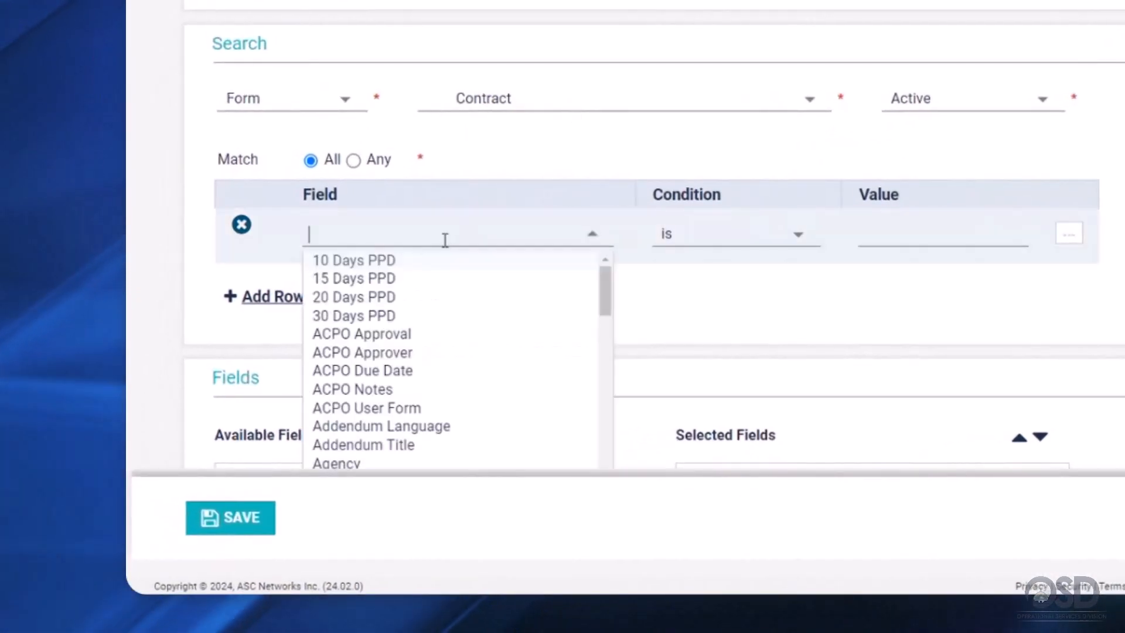
type("st")
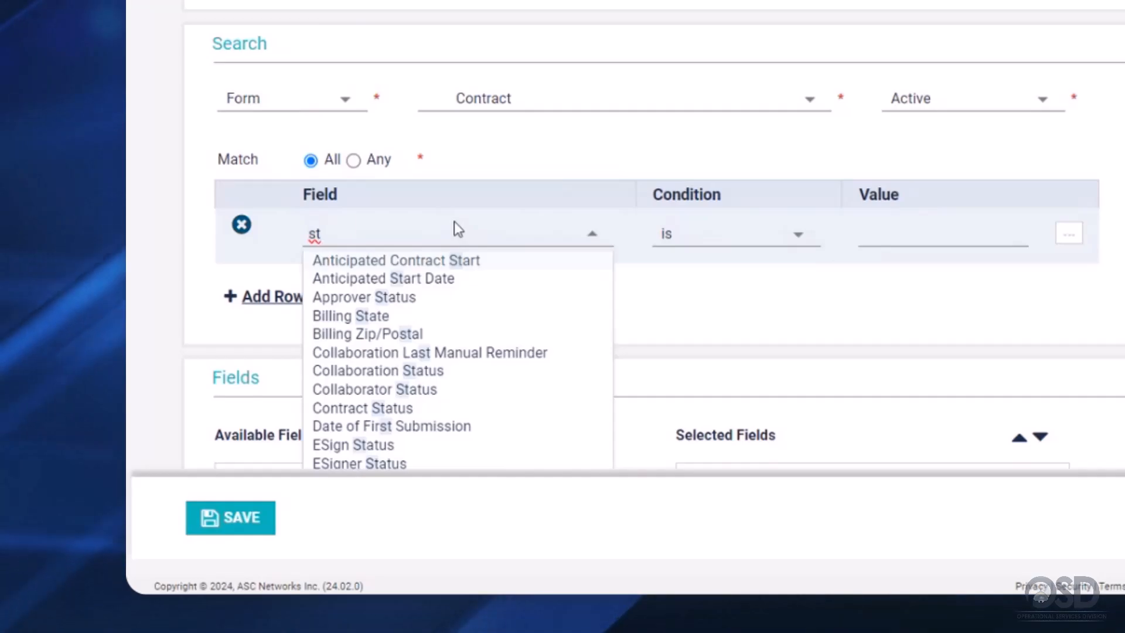
type("a")
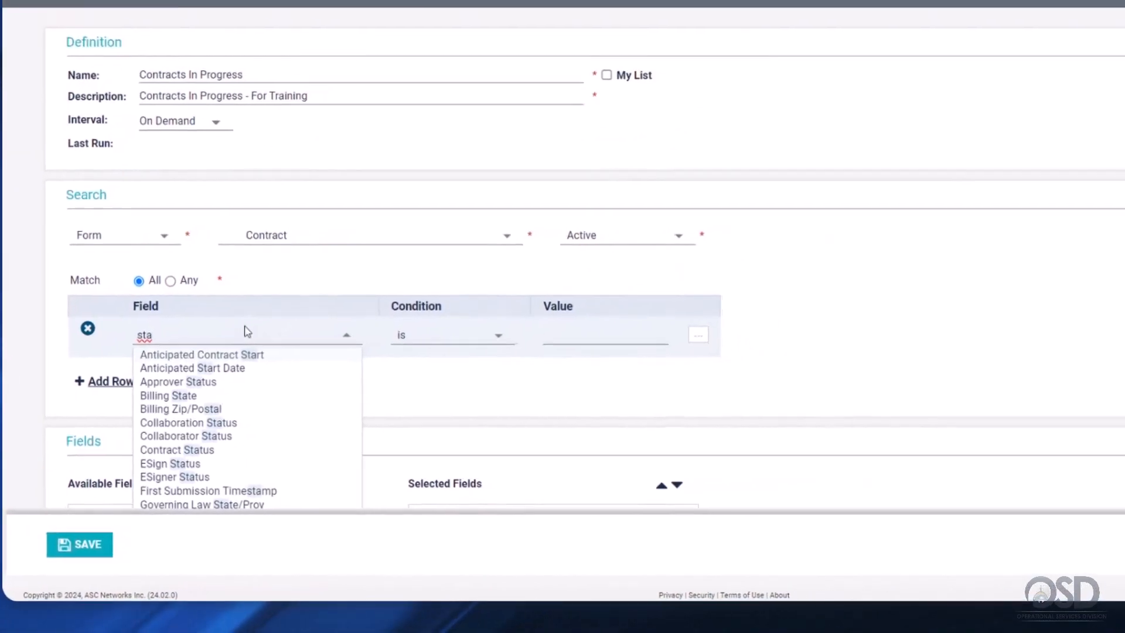
scroll(234, 437, "down", 3)
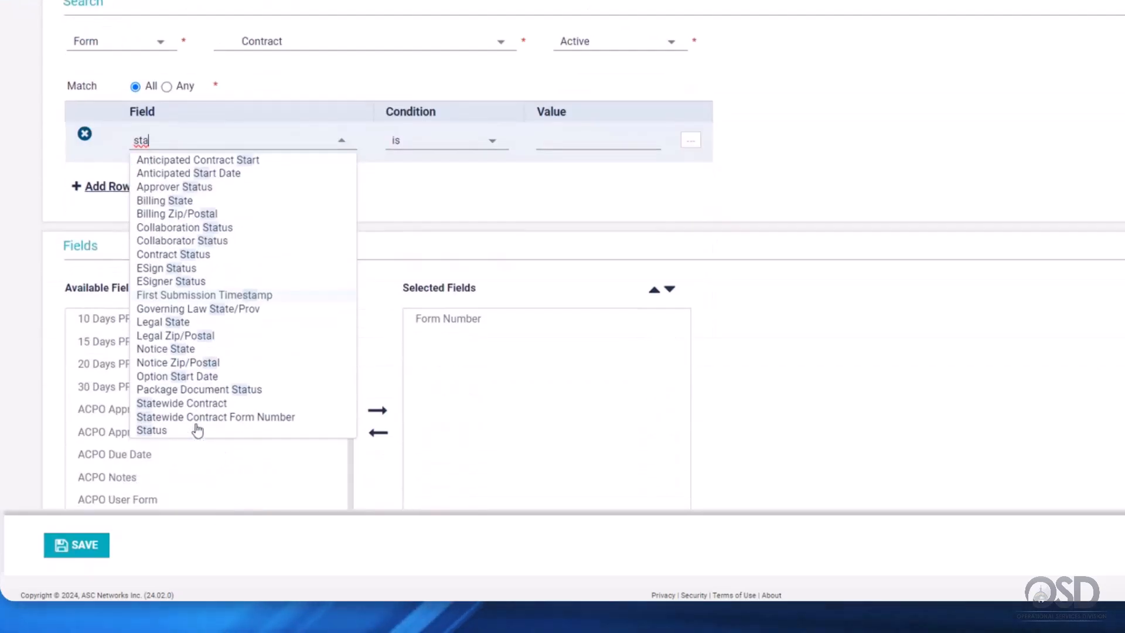
left_click(176, 431)
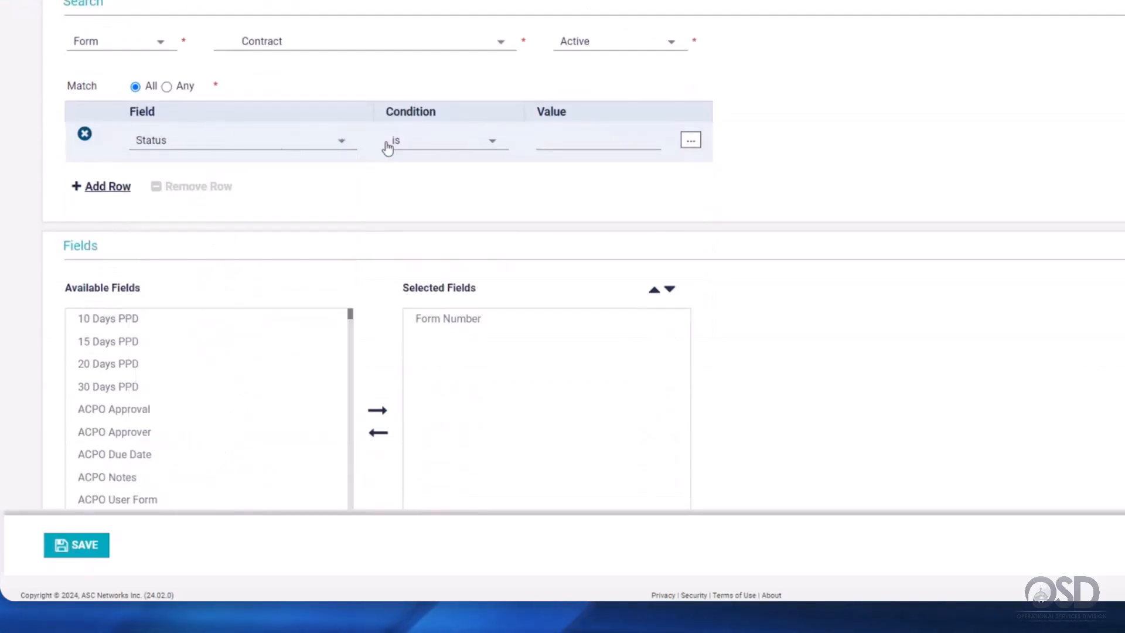
left_click(417, 144)
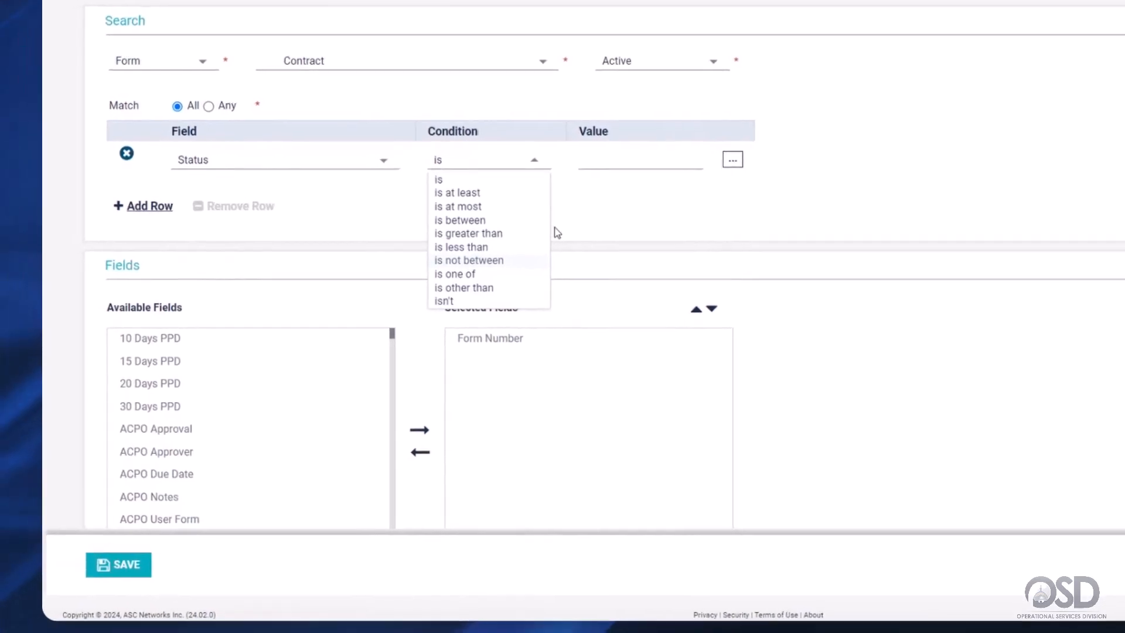
- Make the Status criterion 'is one of' with only Draft checked, unticking the Pending and Ready for Signature statuses
left_click(688, 197)
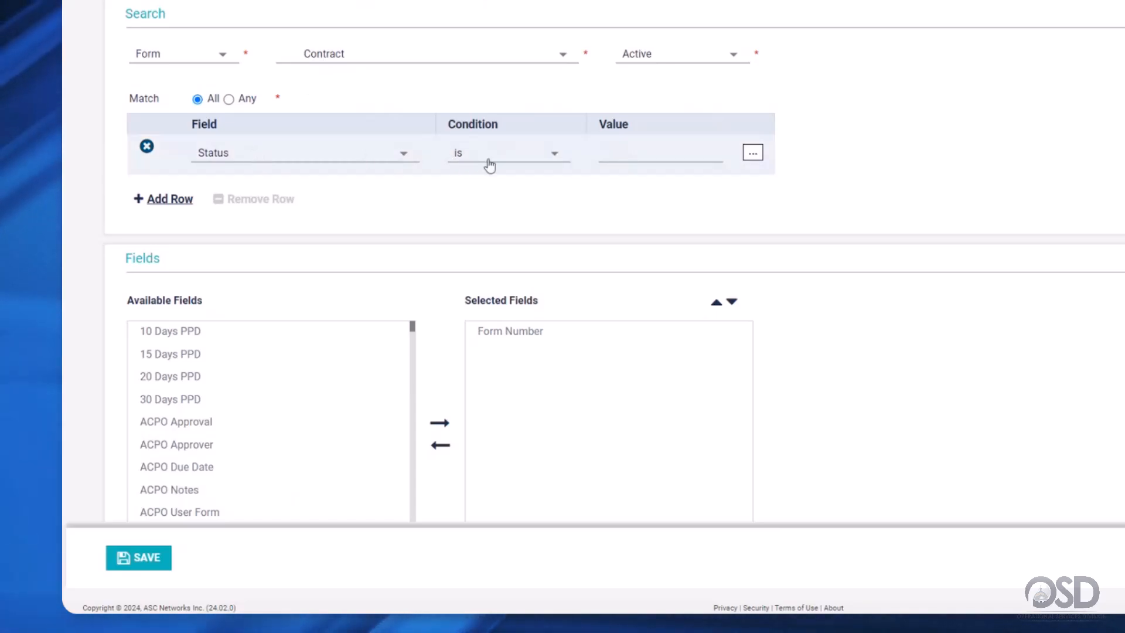
left_click(512, 153)
left_click(486, 271)
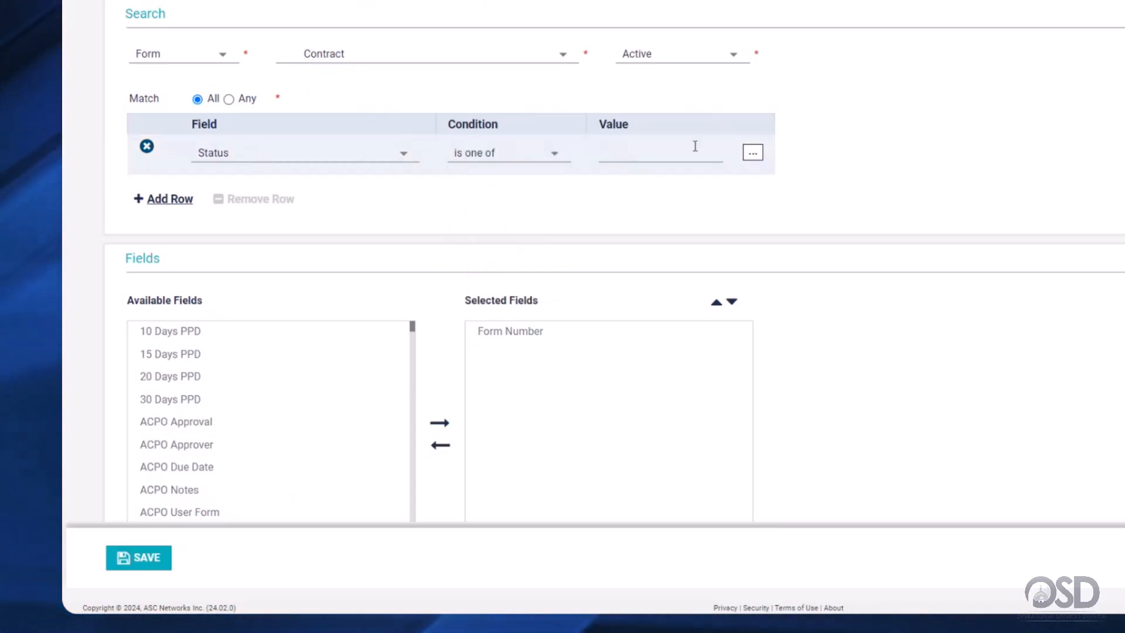
left_click(753, 152)
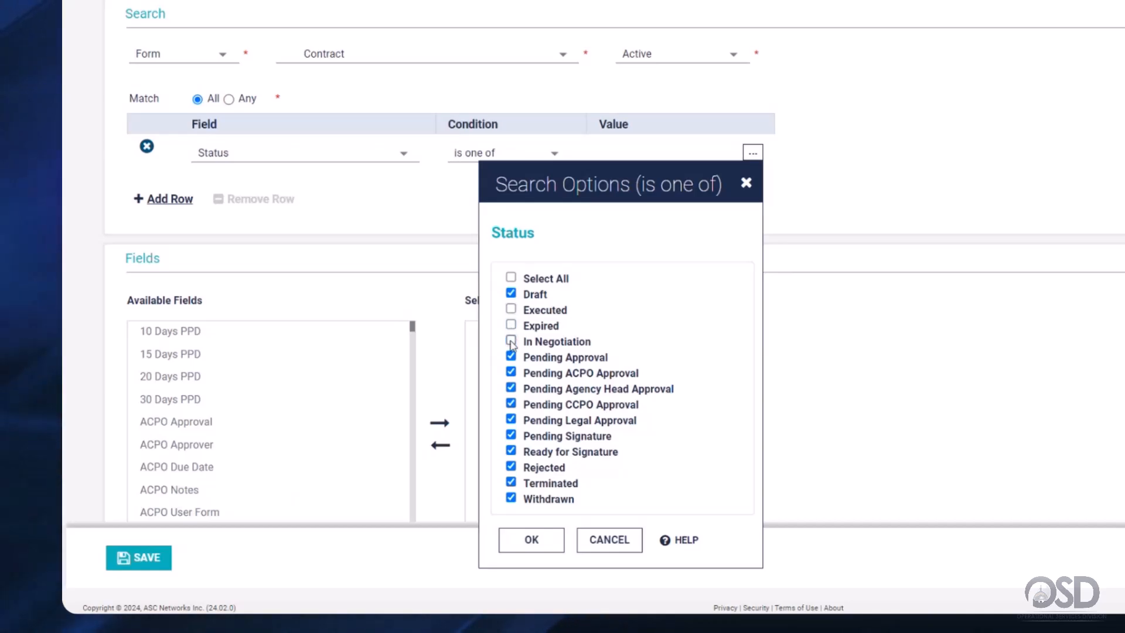
left_click(512, 390)
left_click(511, 404)
left_click(511, 420)
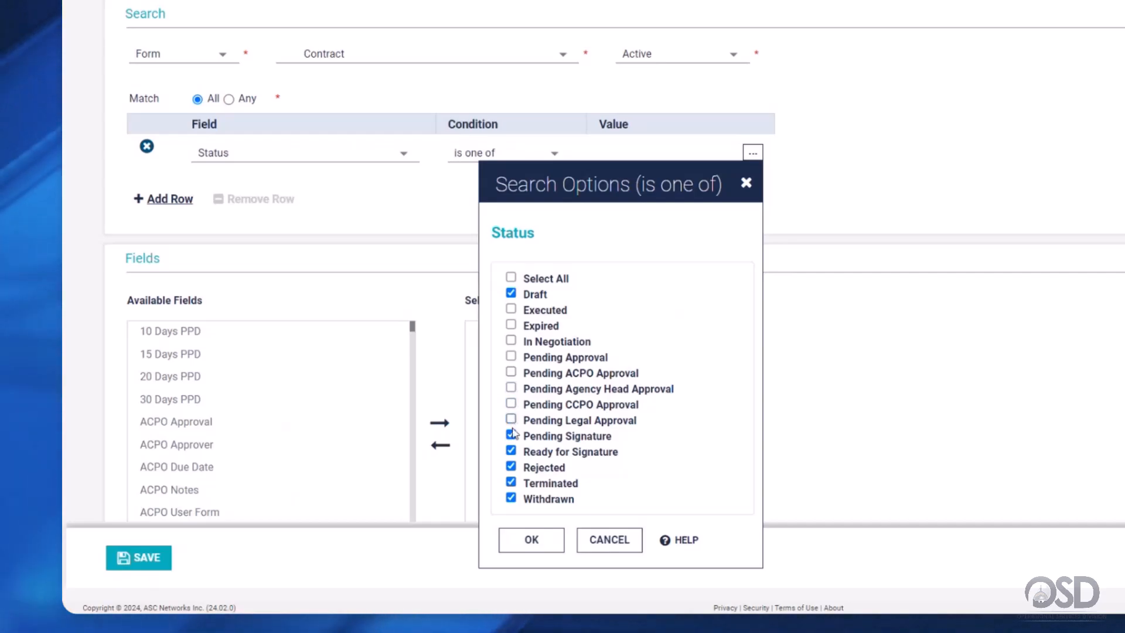
left_click(511, 436)
left_click(511, 451)
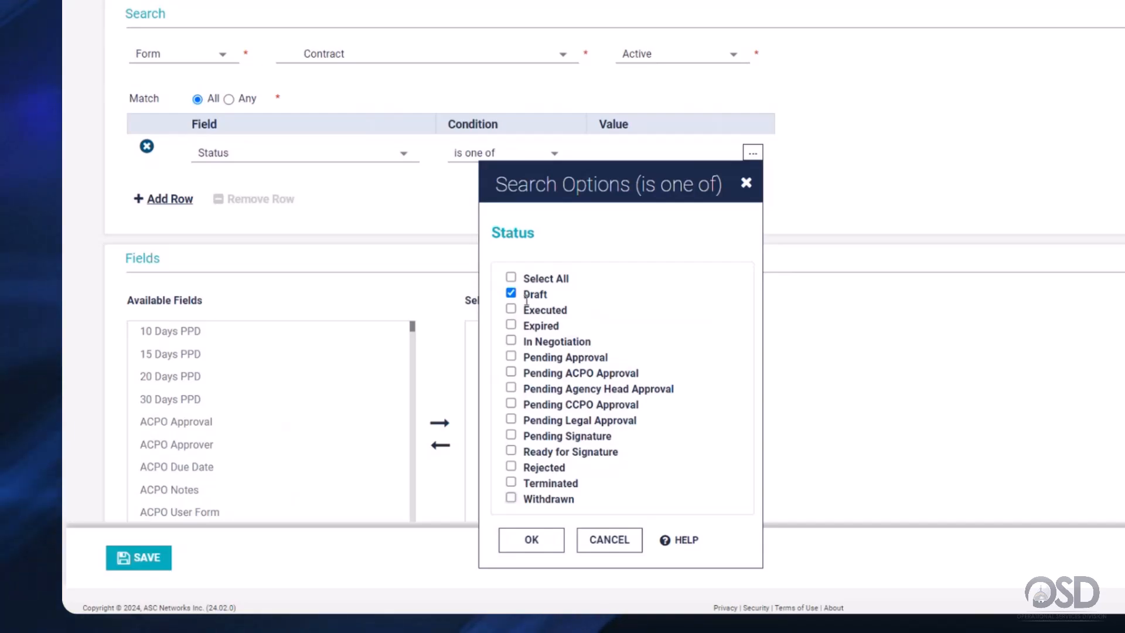
left_click(526, 540)
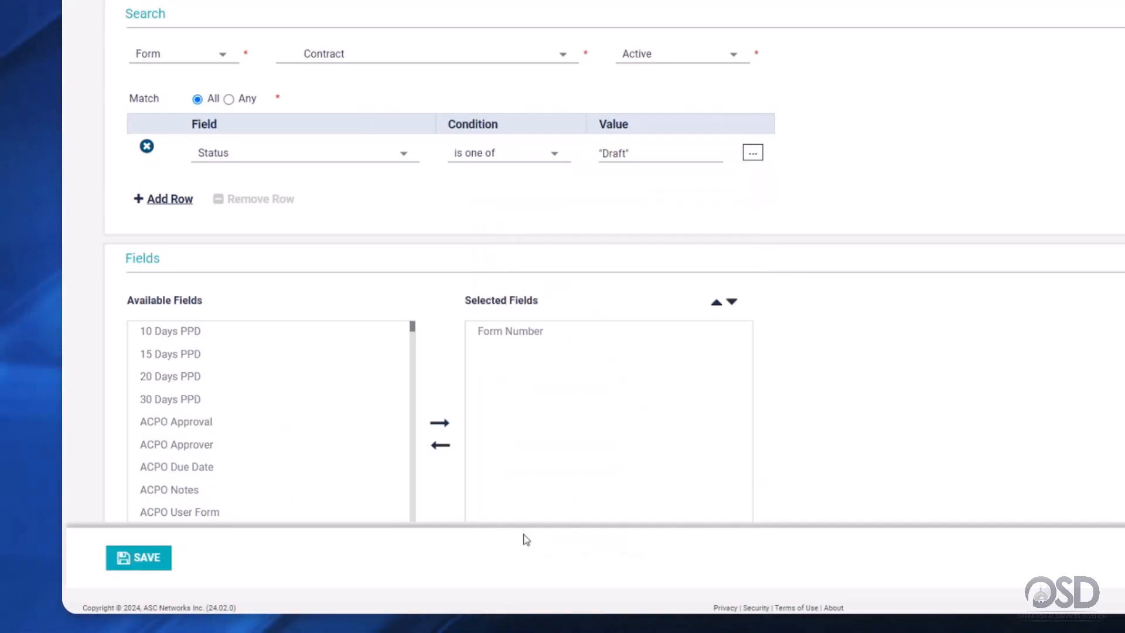
- Add a second criteria row on Create Date with the condition 'is greater than'
left_click(169, 200)
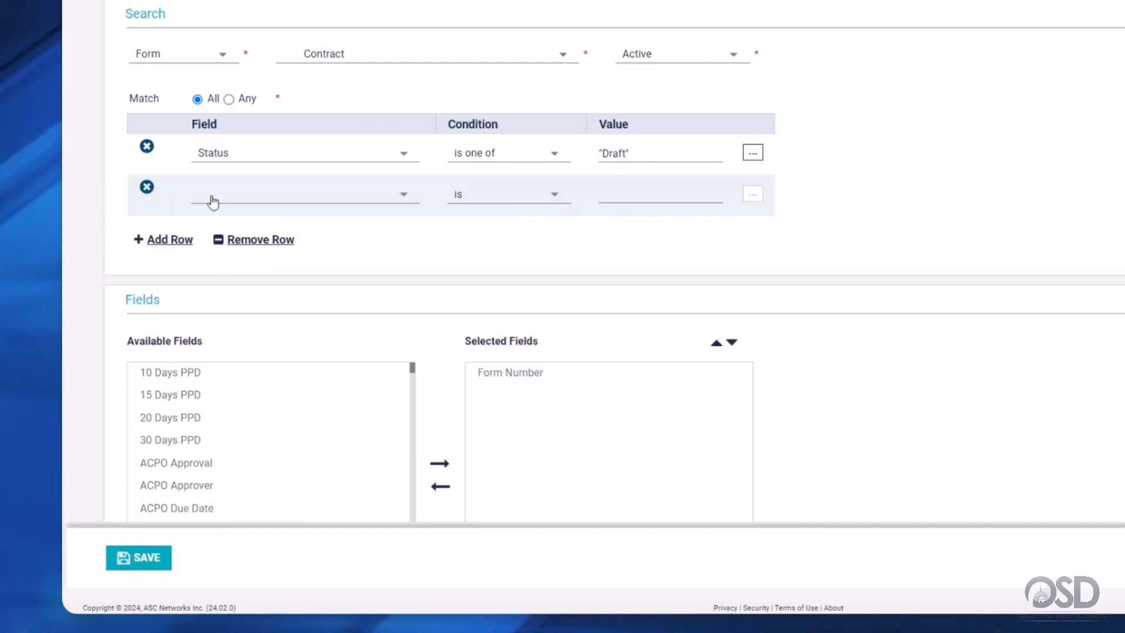
left_click(246, 195)
type("c")
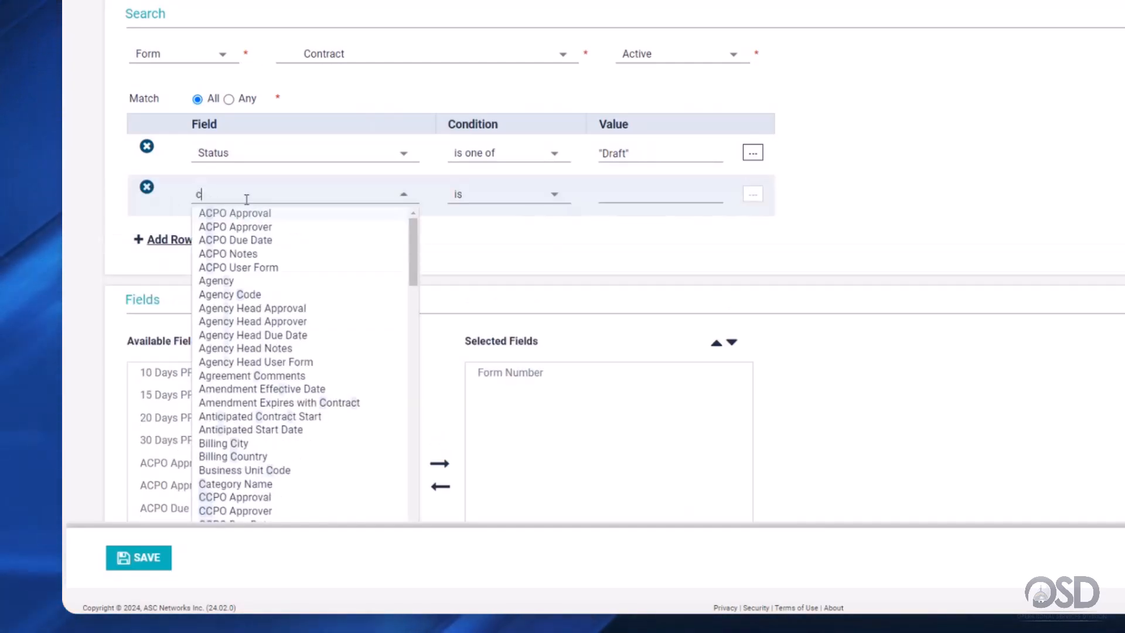
type("reate Date")
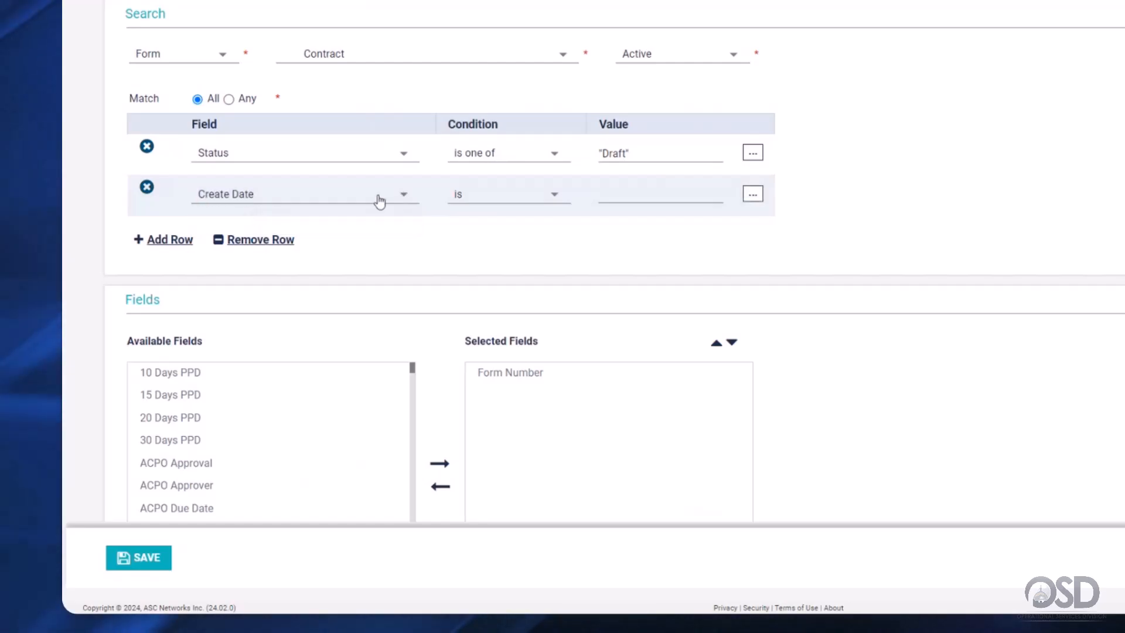
left_click(478, 197)
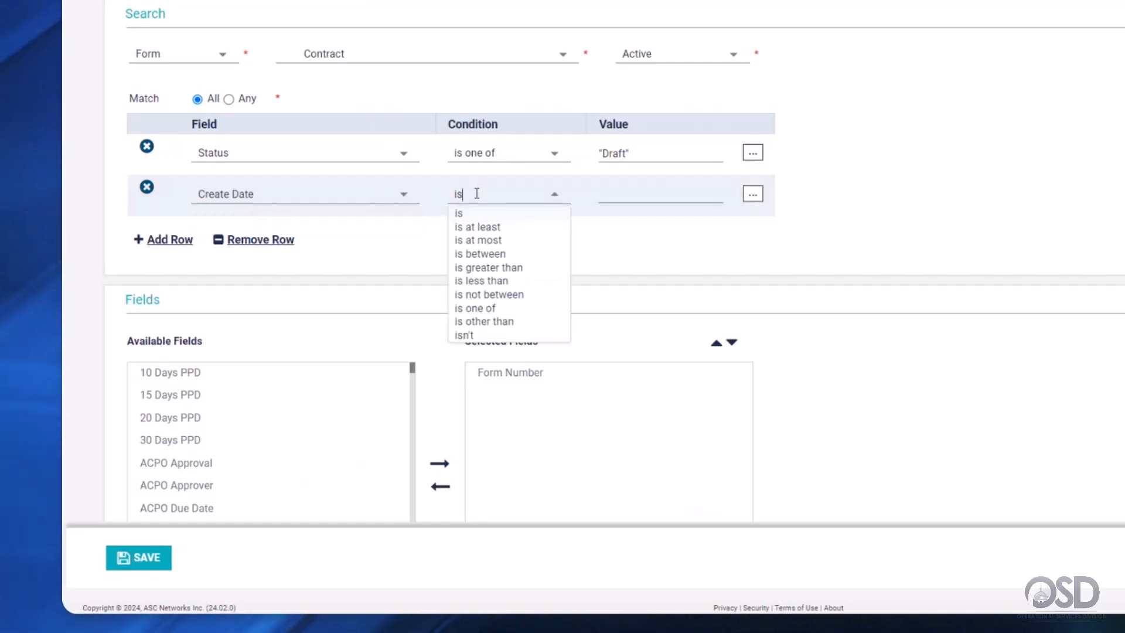
left_click(514, 269)
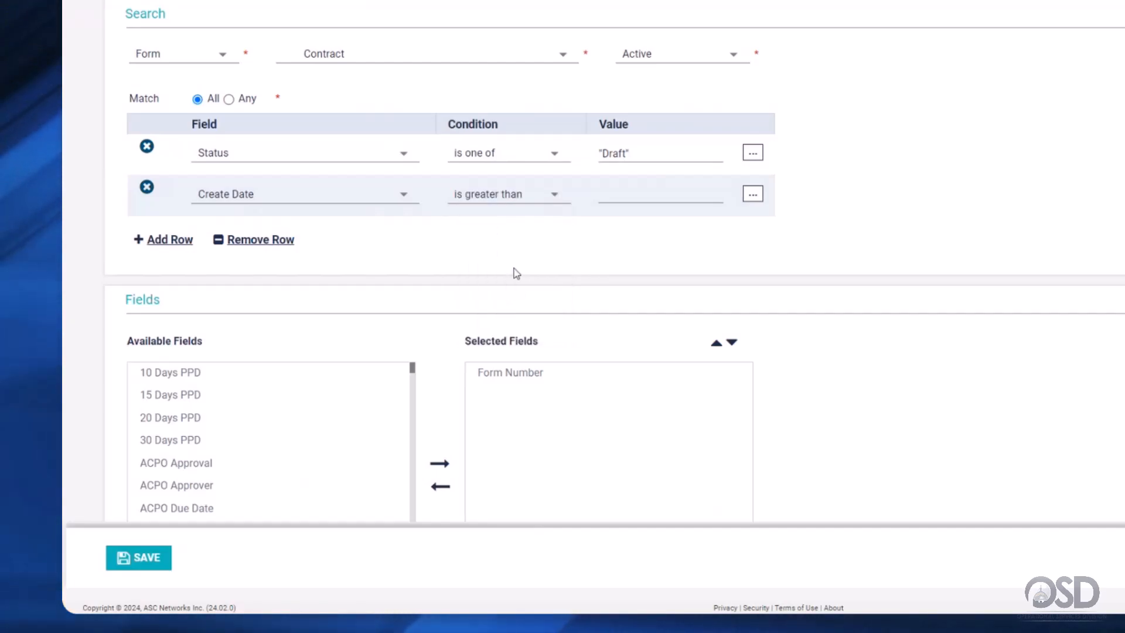
left_click(754, 195)
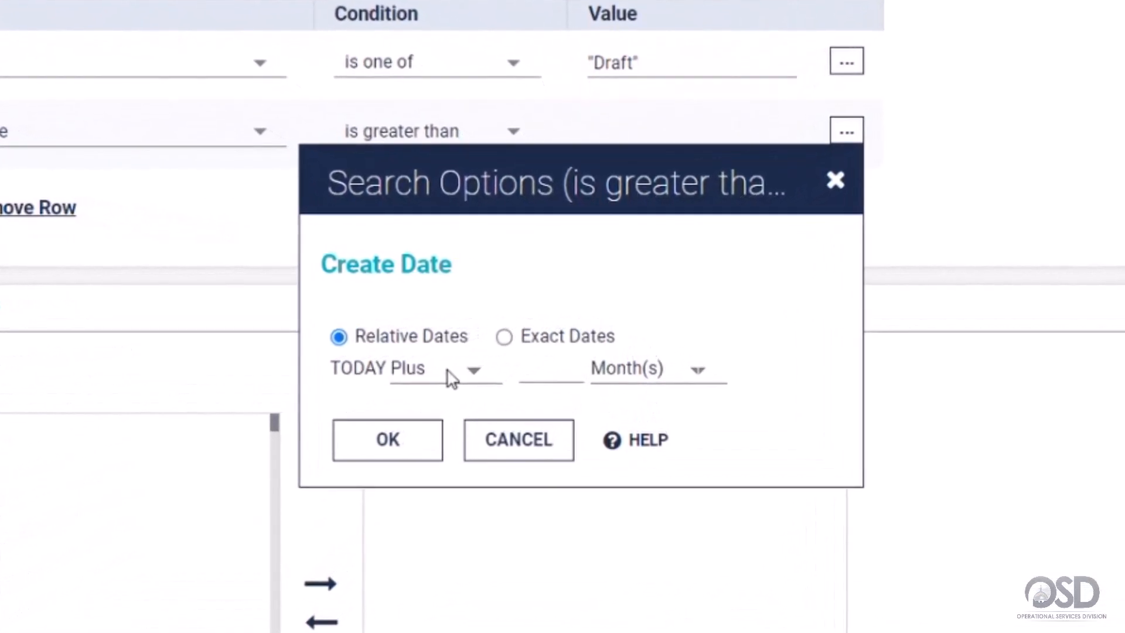
- Set the Create Date filter to the exact date 2024-04-01 from the calendar
left_click(444, 373)
left_click(444, 416)
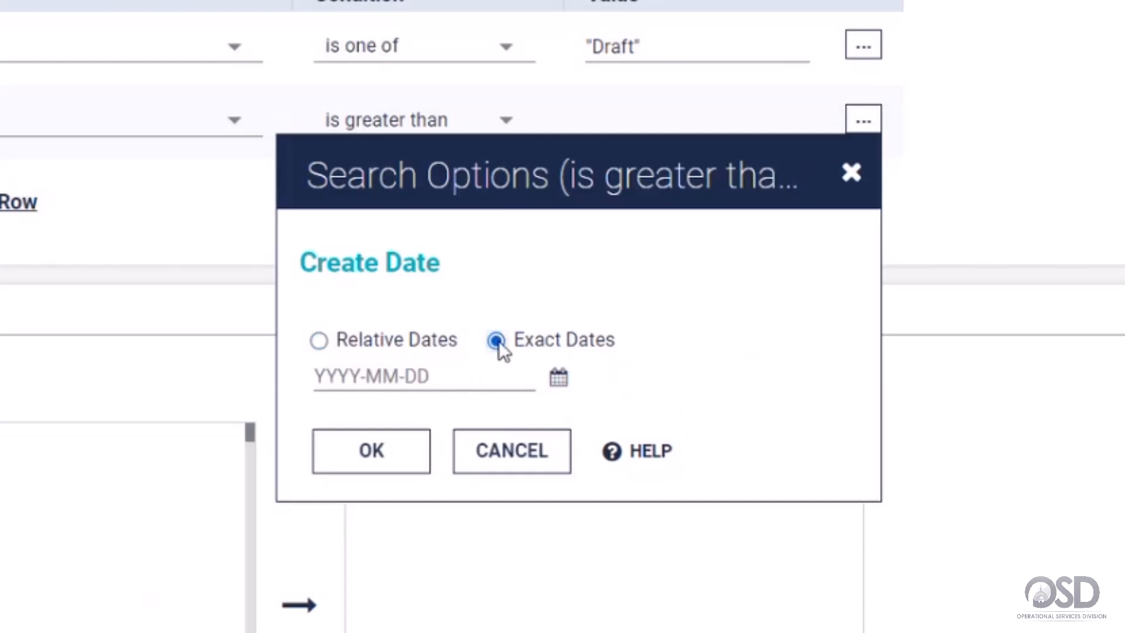
left_click(558, 380)
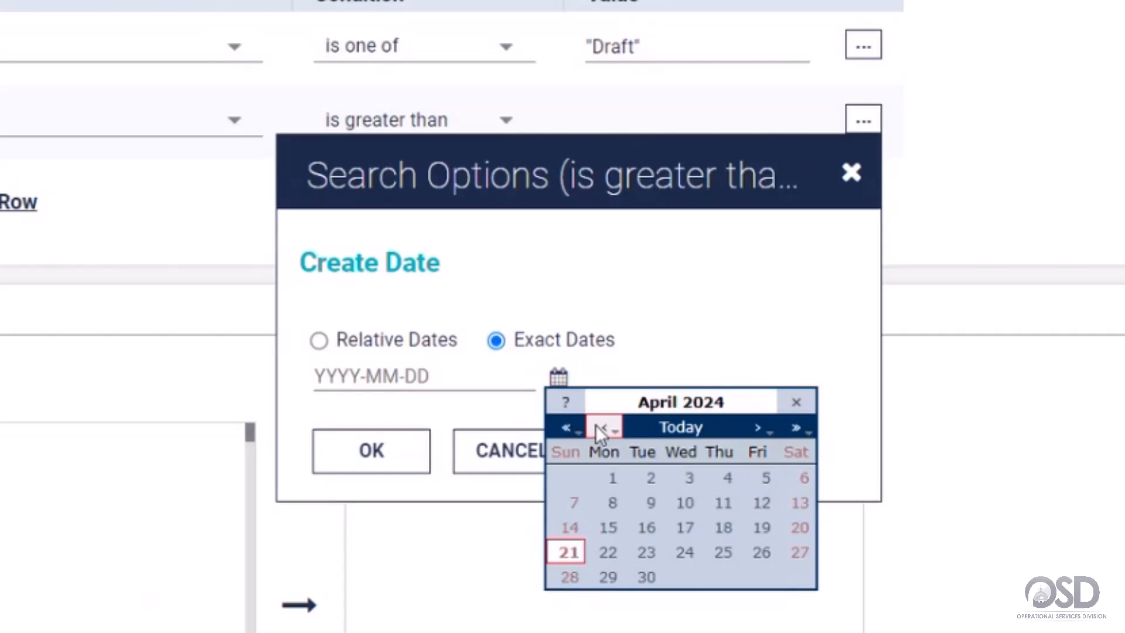
left_click(613, 478)
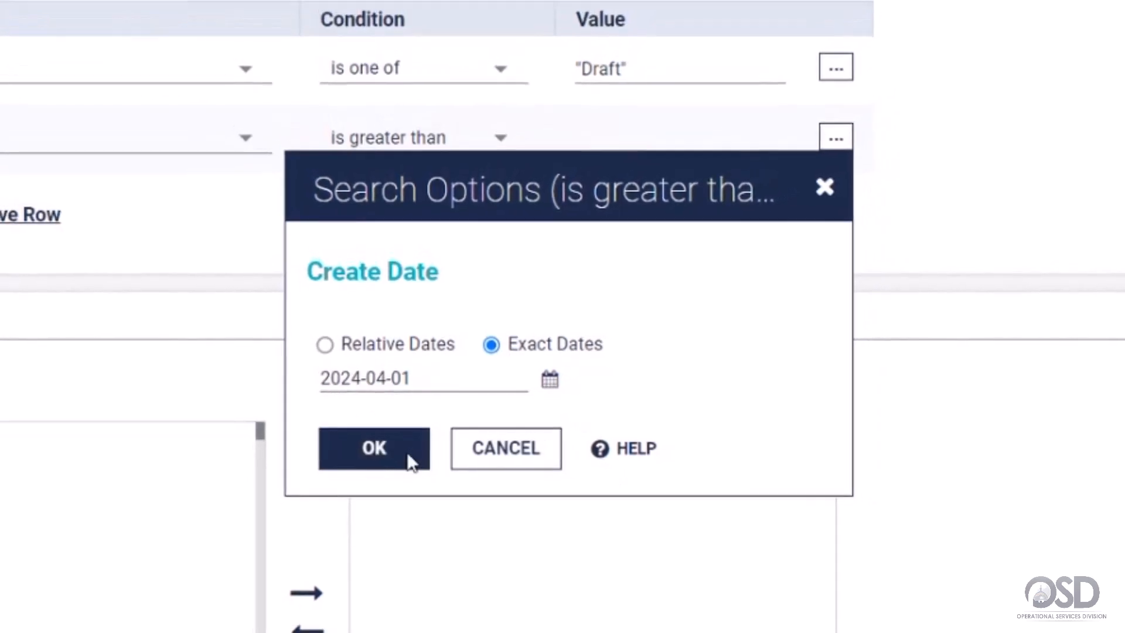
left_click(408, 455)
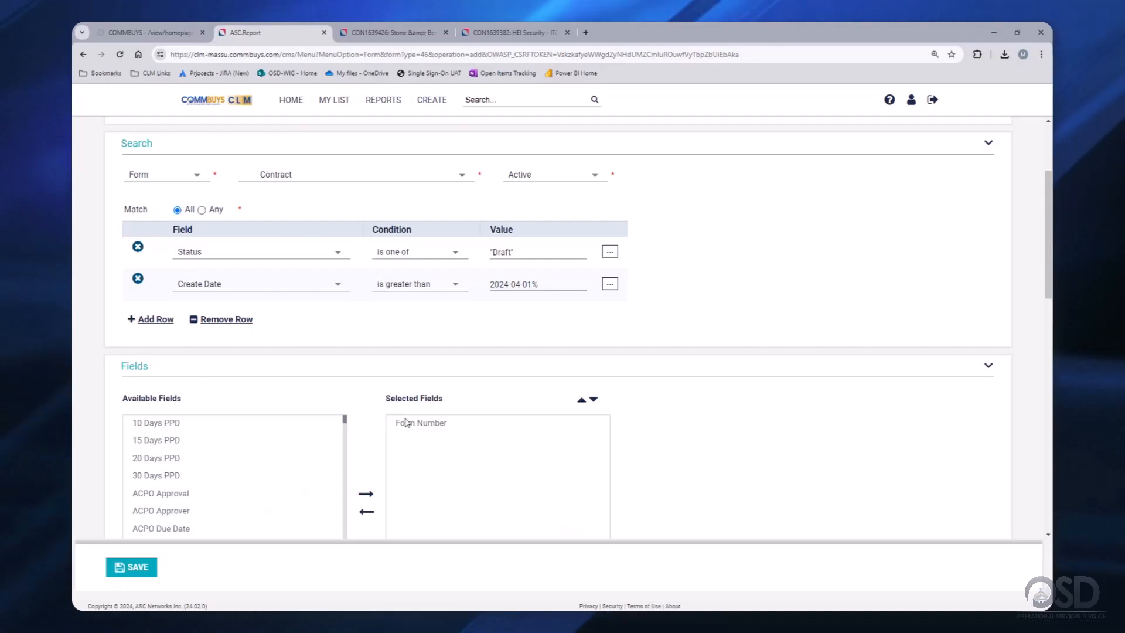
- Add Agency to the report's selected output fields
scroll(417, 427, "down", 3)
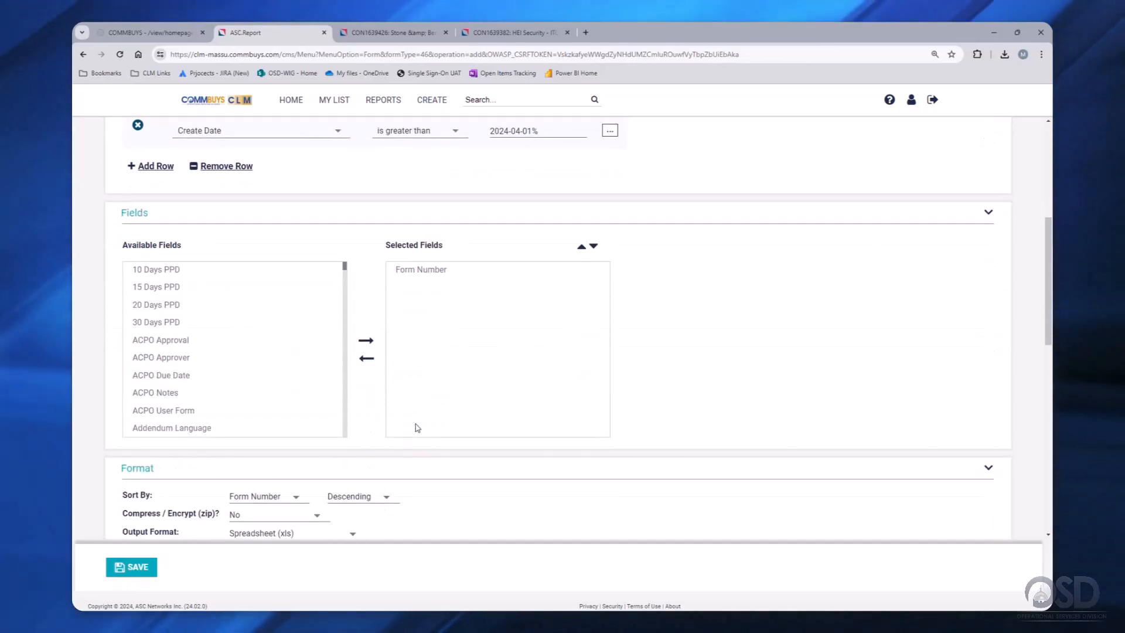
scroll(416, 426, "up", 2)
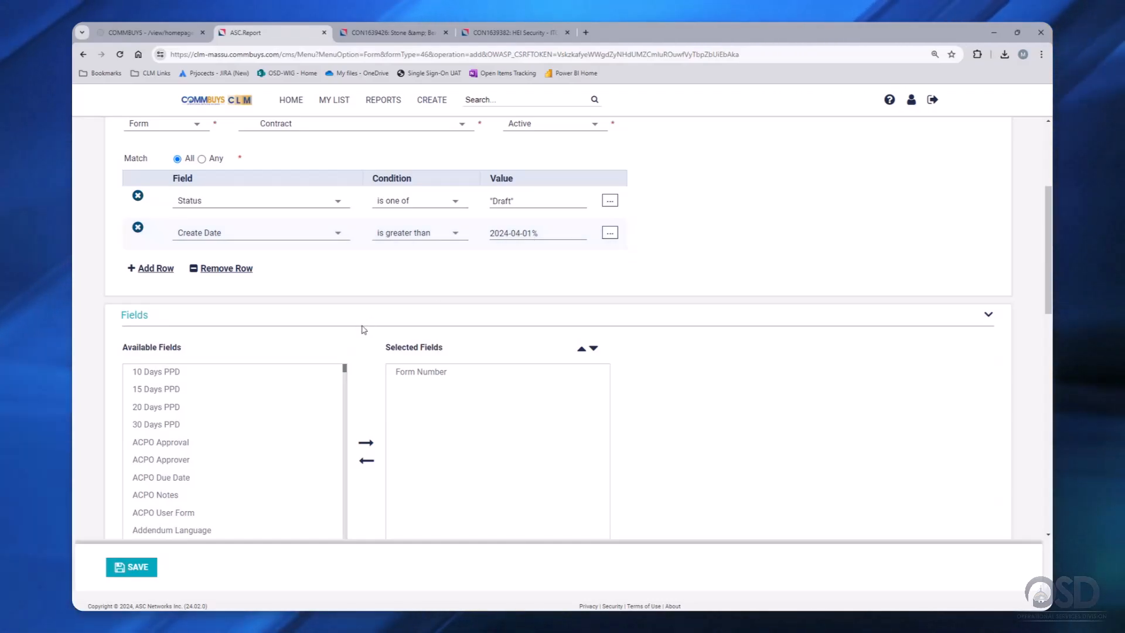
scroll(362, 332, "down", 2)
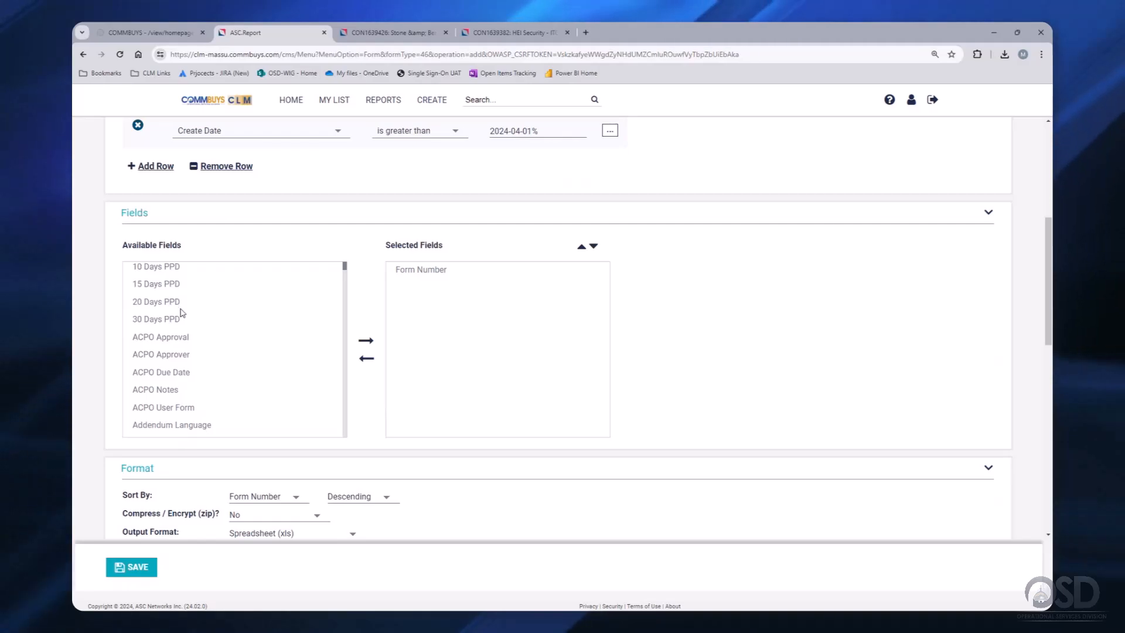
scroll(170, 328, "down", 3)
left_click(168, 361)
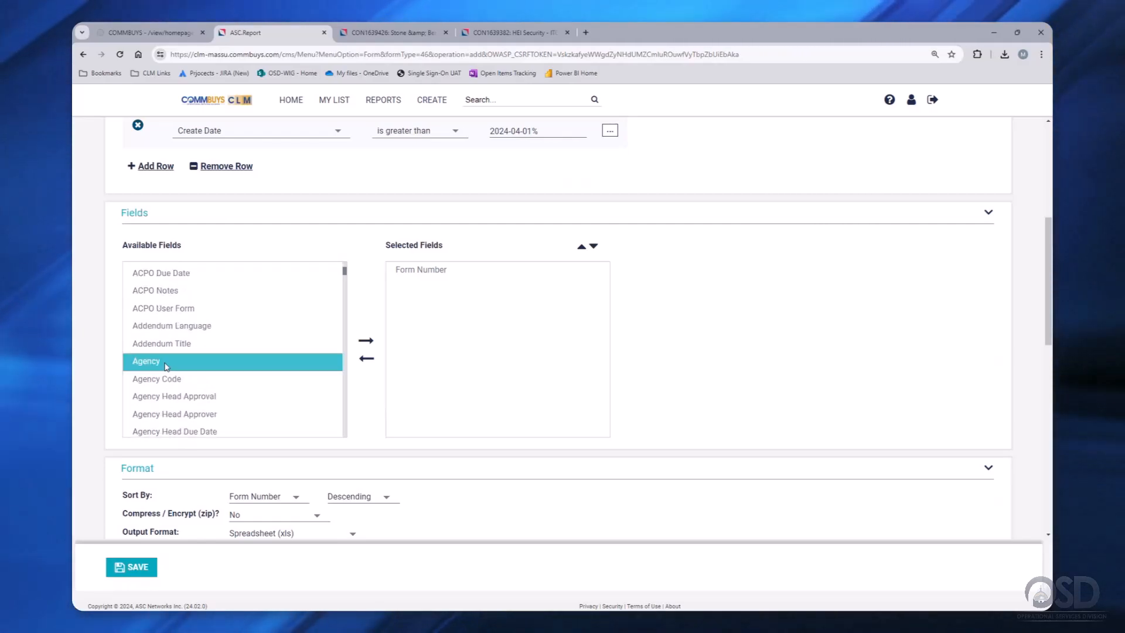
left_click(368, 341)
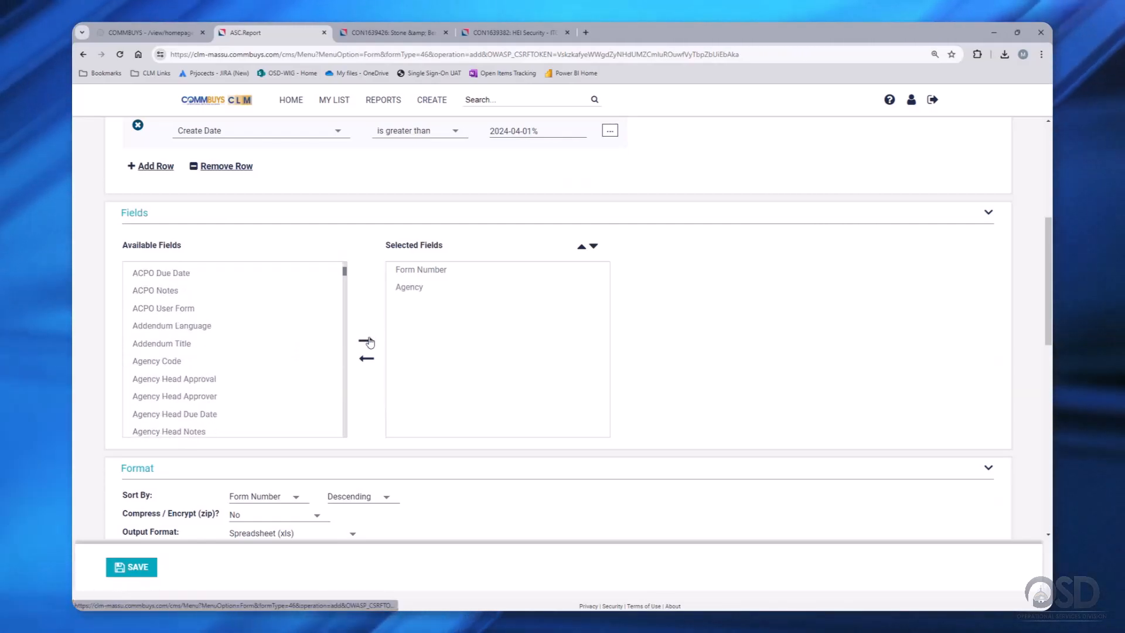
- Add Contract Name to the output fields and select Contract Manager and Contract Manager Email
scroll(306, 346, "down", 1)
scroll(306, 346, "down", 7)
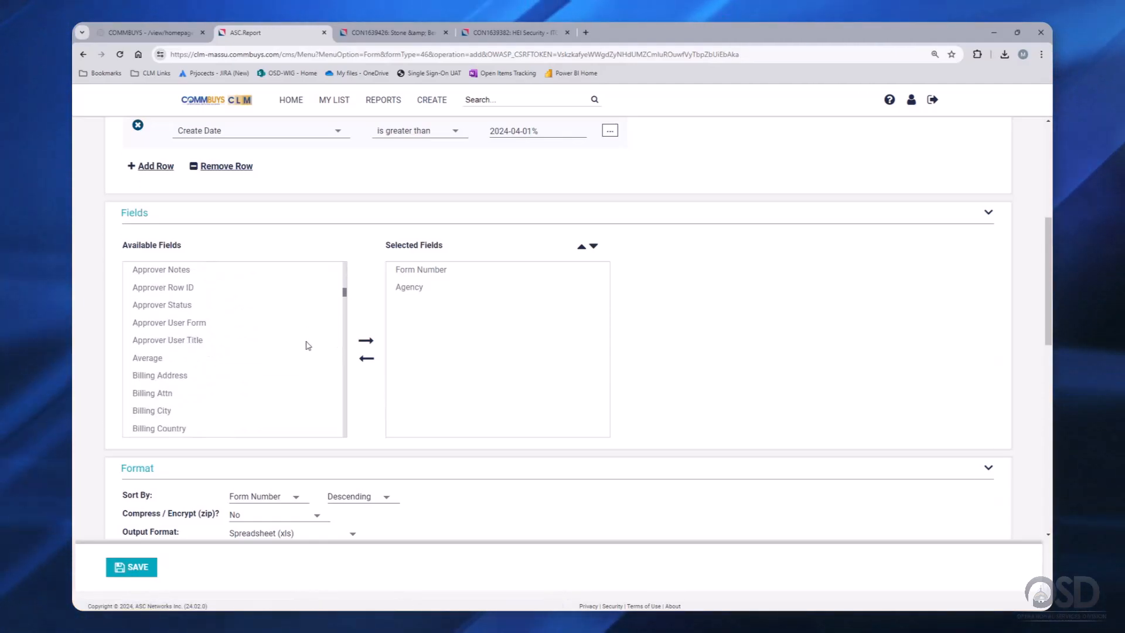
scroll(306, 345, "down", 3)
scroll(306, 346, "down", 7)
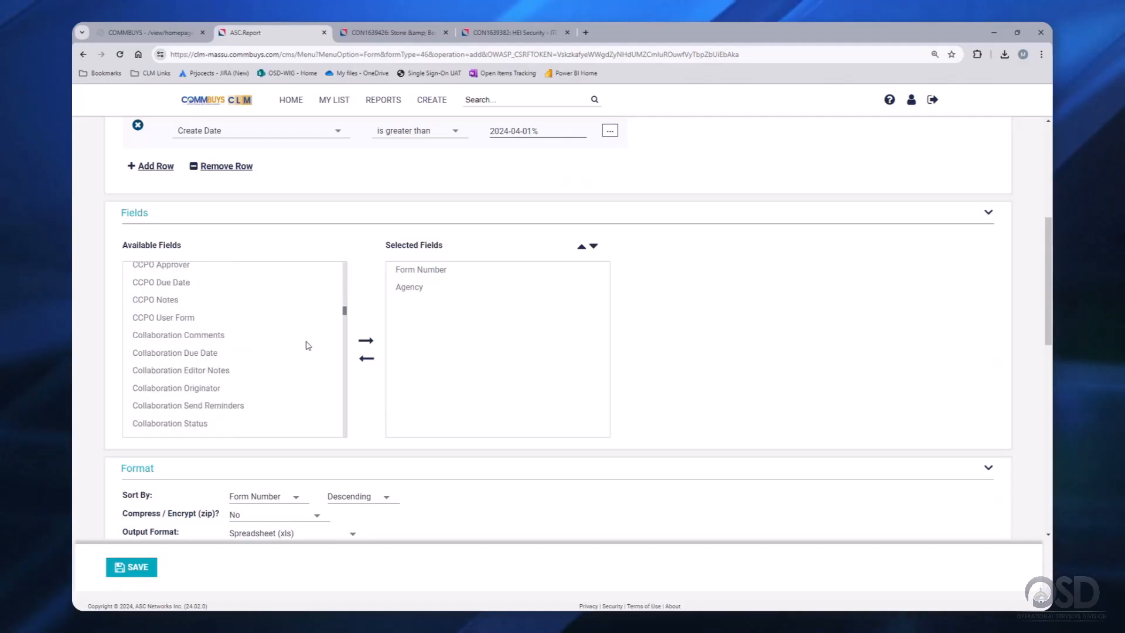
scroll(306, 346, "down", 2)
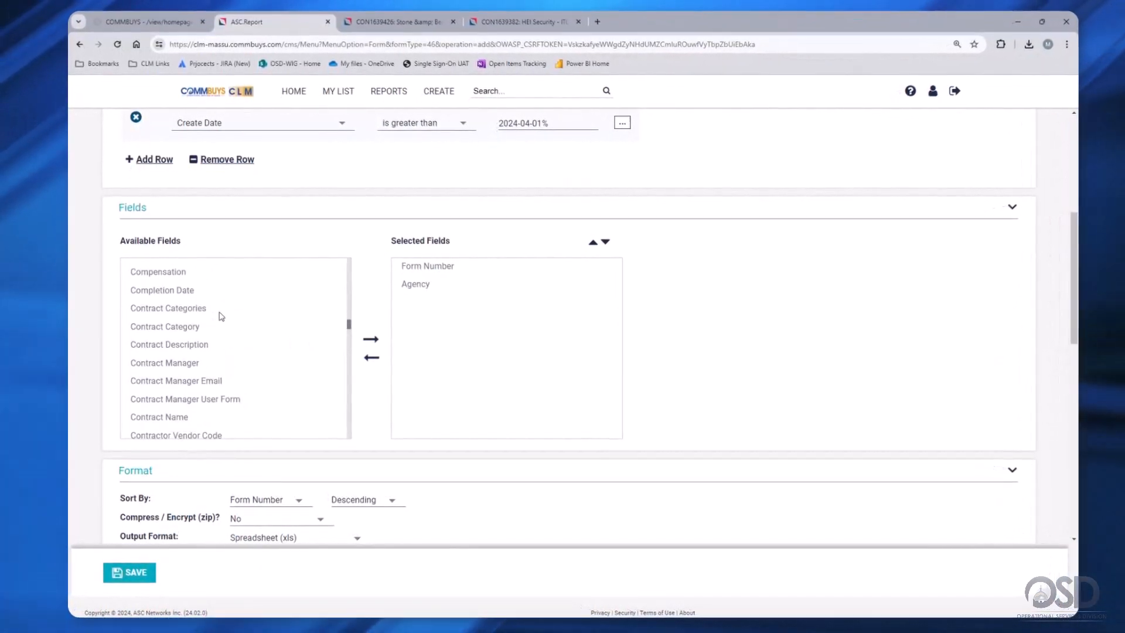
left_click(281, 416)
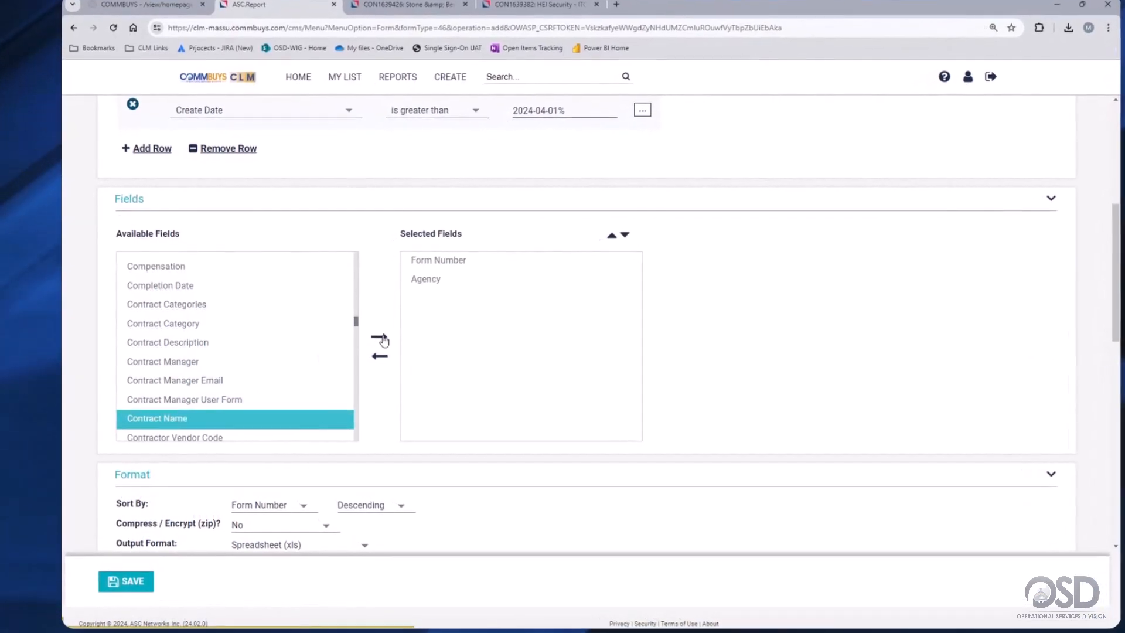
left_click(377, 338)
left_click(223, 380)
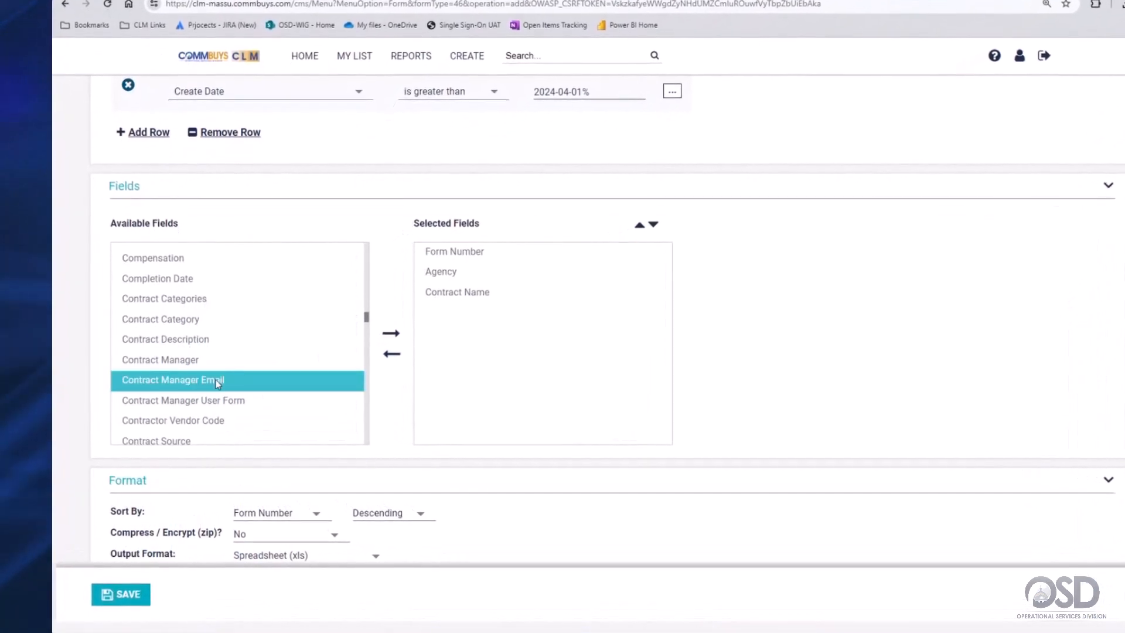
left_click(210, 361)
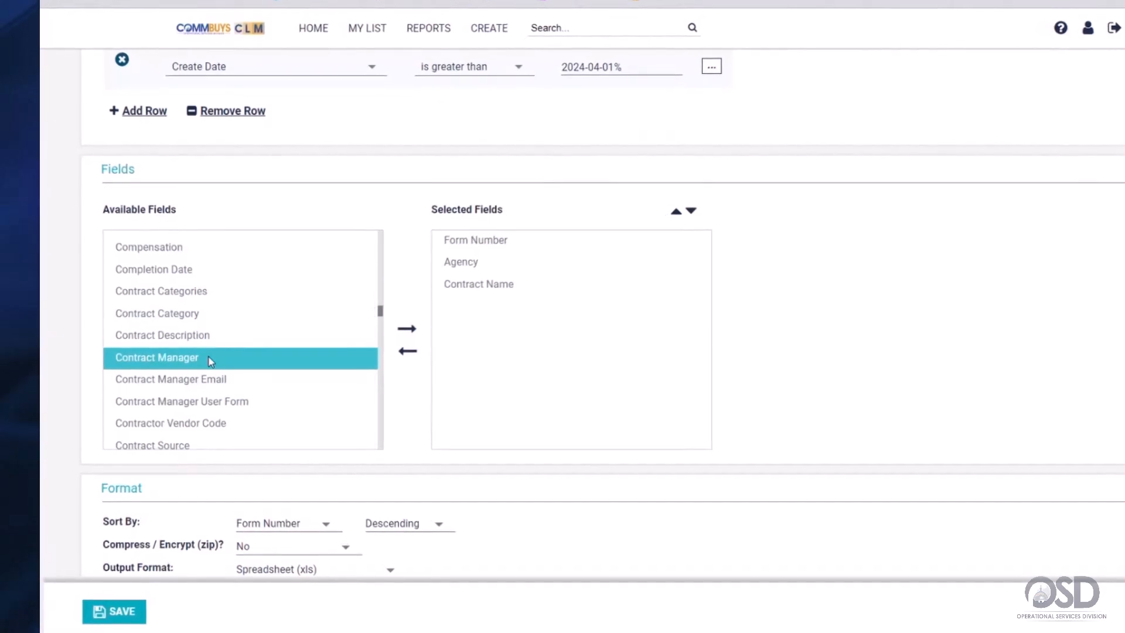
left_click(240, 380, "ctrl")
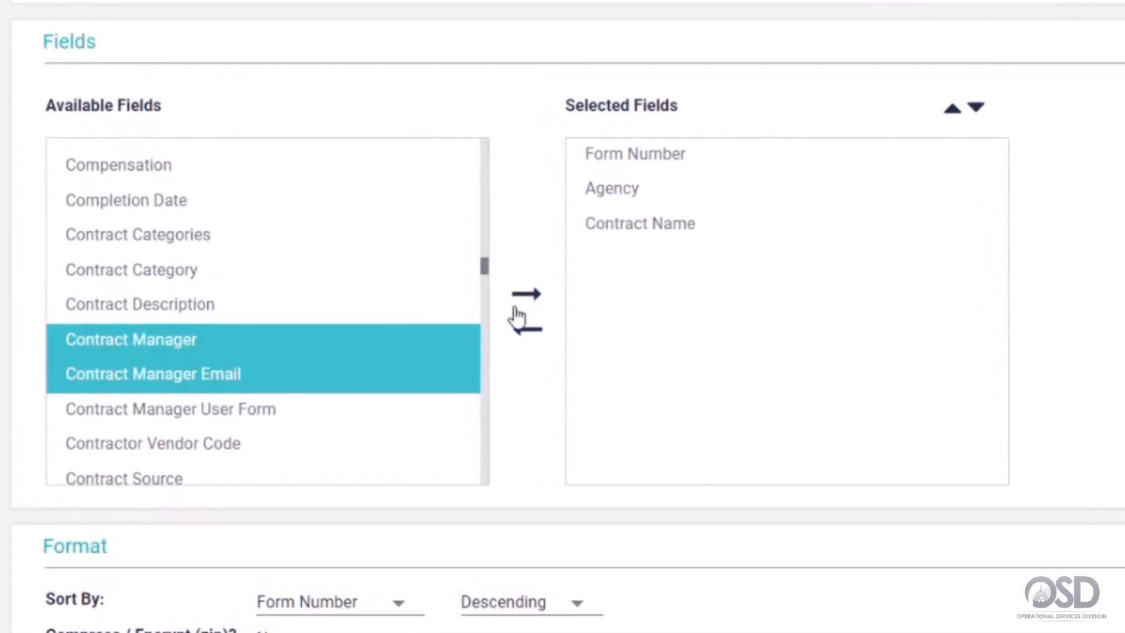
- Add Contract Manager, Contract Manager Email and Contract Status to the output fields
left_click(545, 290)
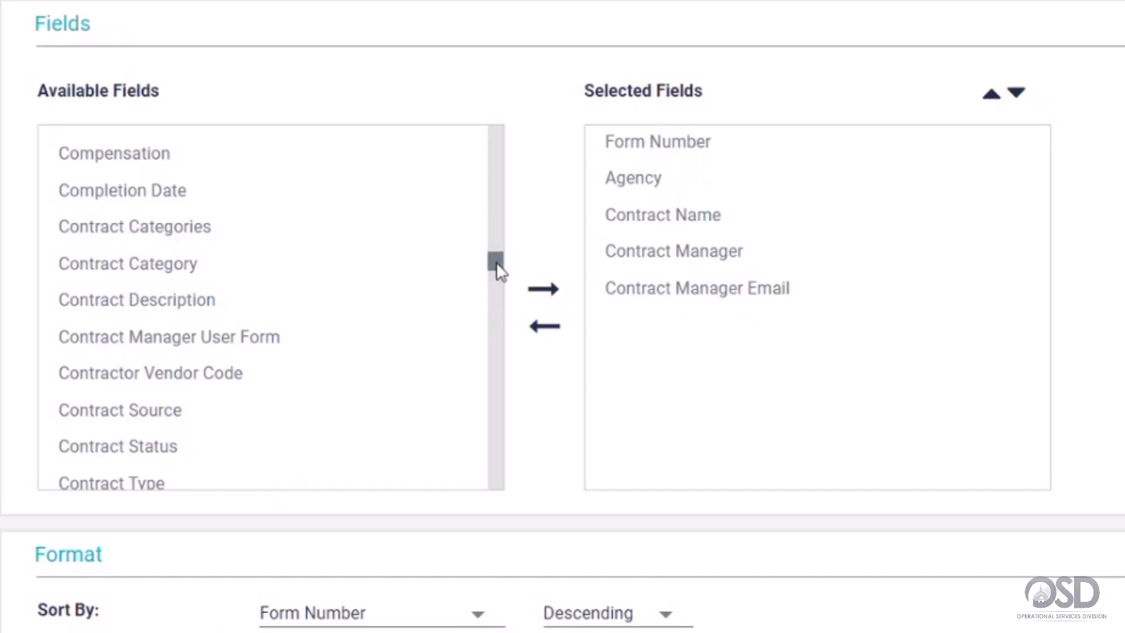
left_click(185, 448)
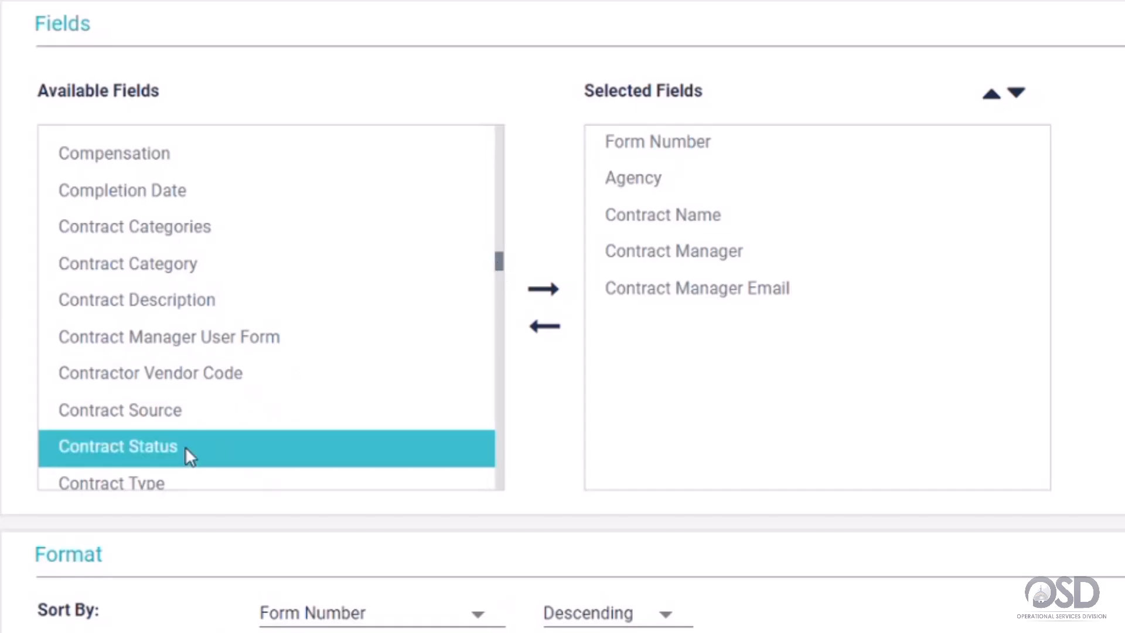
left_click(545, 289)
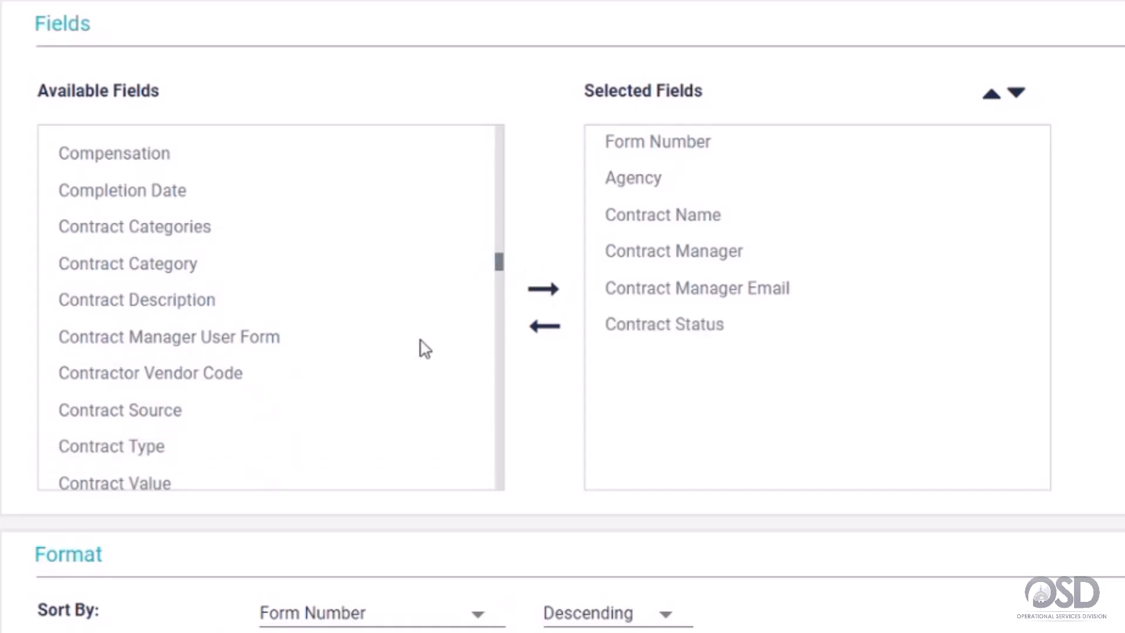
- Add Description, Display Name and Document Number to the output fields
scroll(425, 349, "down", 2)
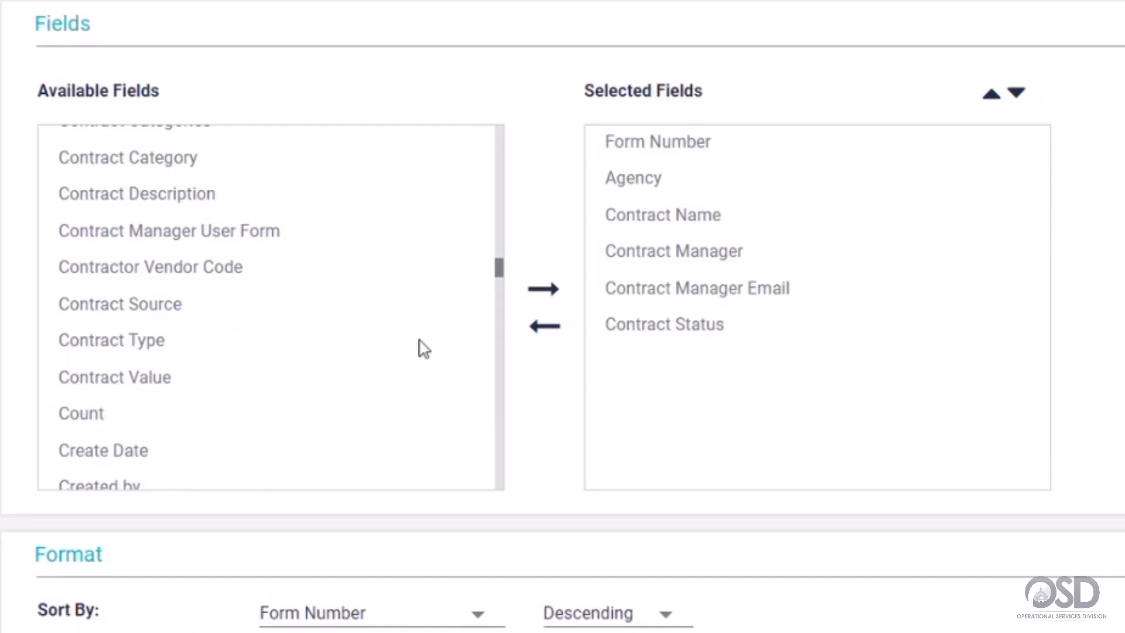
scroll(425, 350, "down", 1)
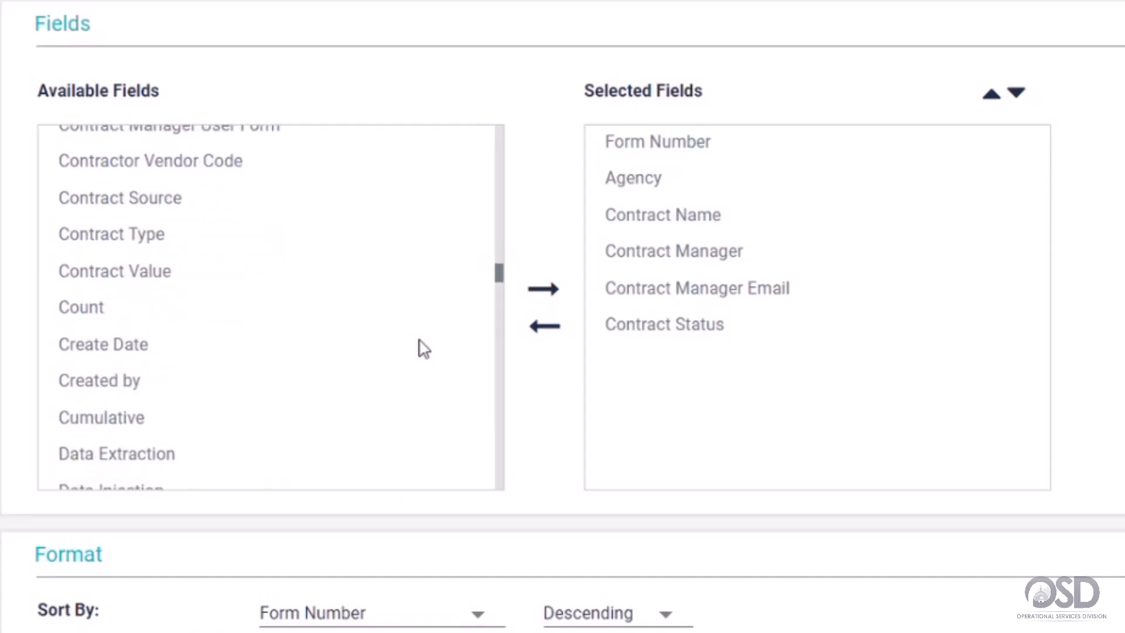
scroll(424, 349, "down", 4)
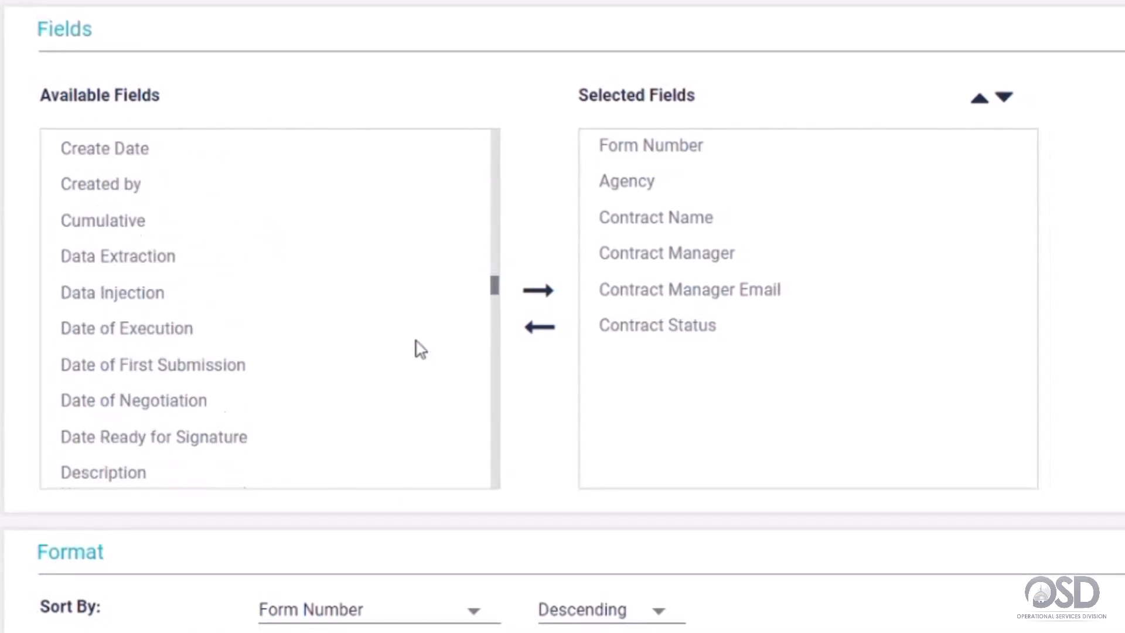
scroll(418, 350, "down", 2)
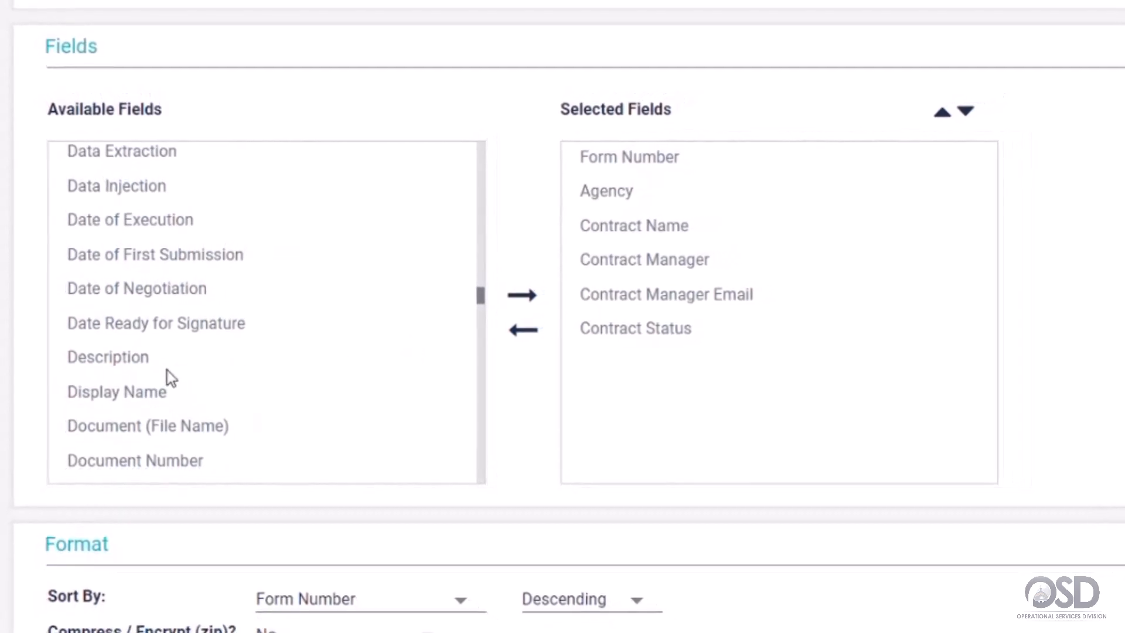
left_click(169, 366)
left_click(516, 297)
left_click(173, 358)
left_click(486, 305)
scroll(367, 345, "down", 2)
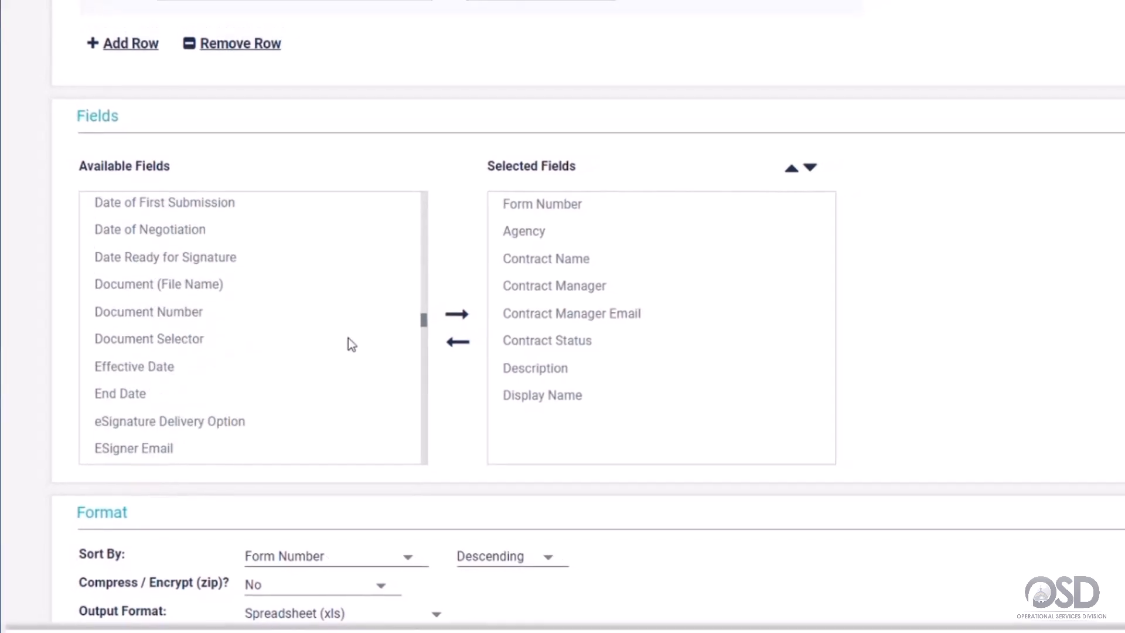
left_click(294, 307)
left_click(446, 317)
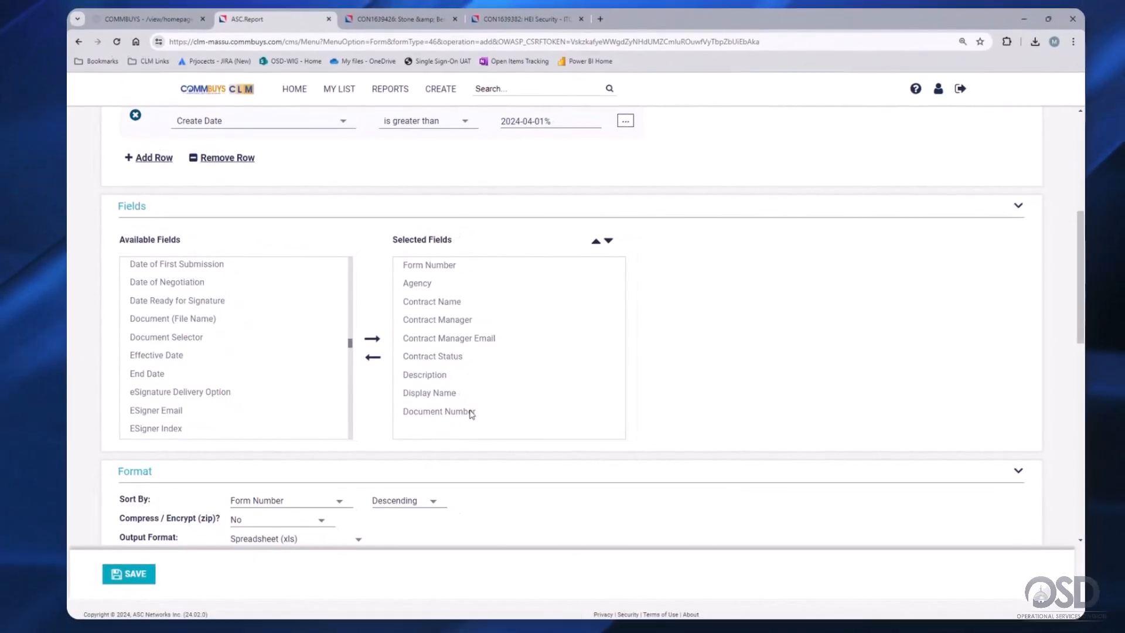
- Add Effective Date and End Date to the report's output fields
scroll(314, 377, "down", 1)
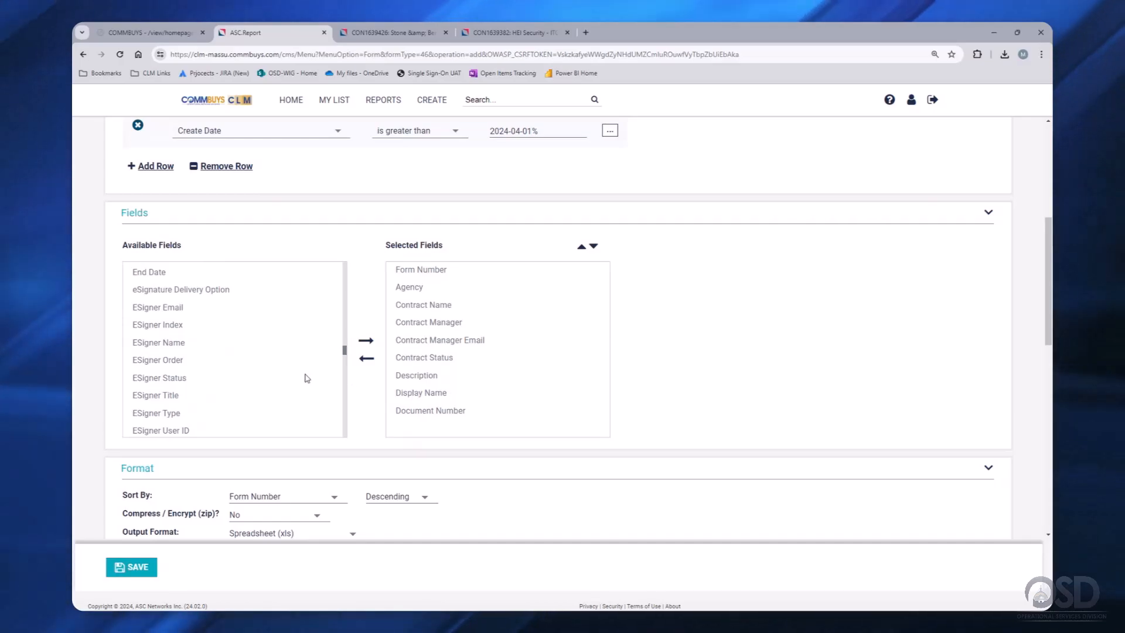
scroll(305, 378, "down", 1)
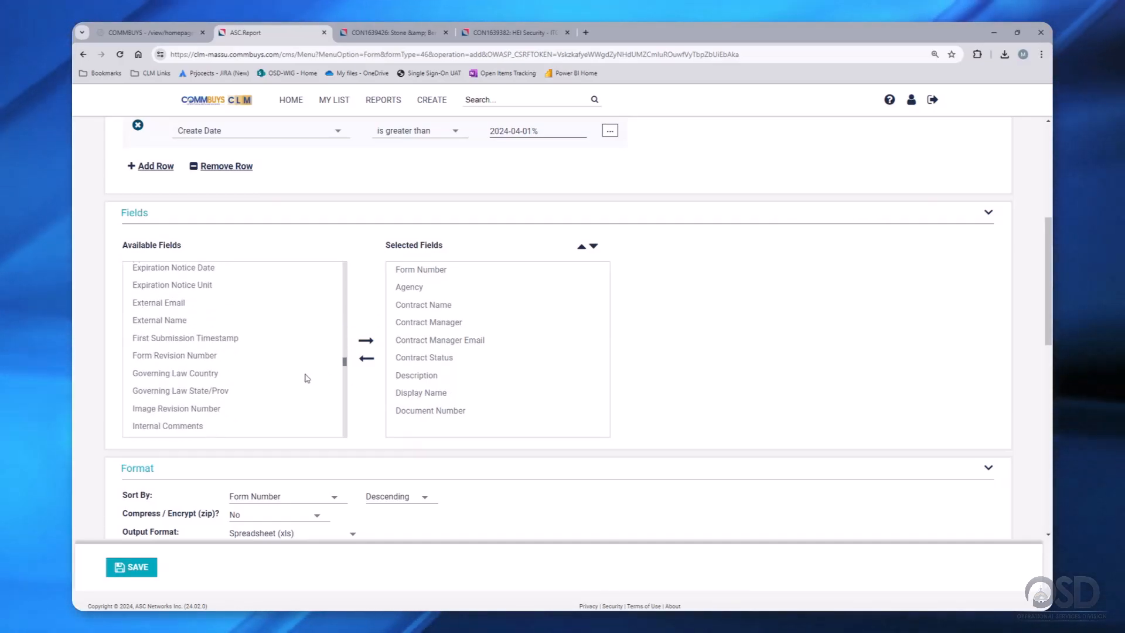
scroll(305, 378, "down", 4)
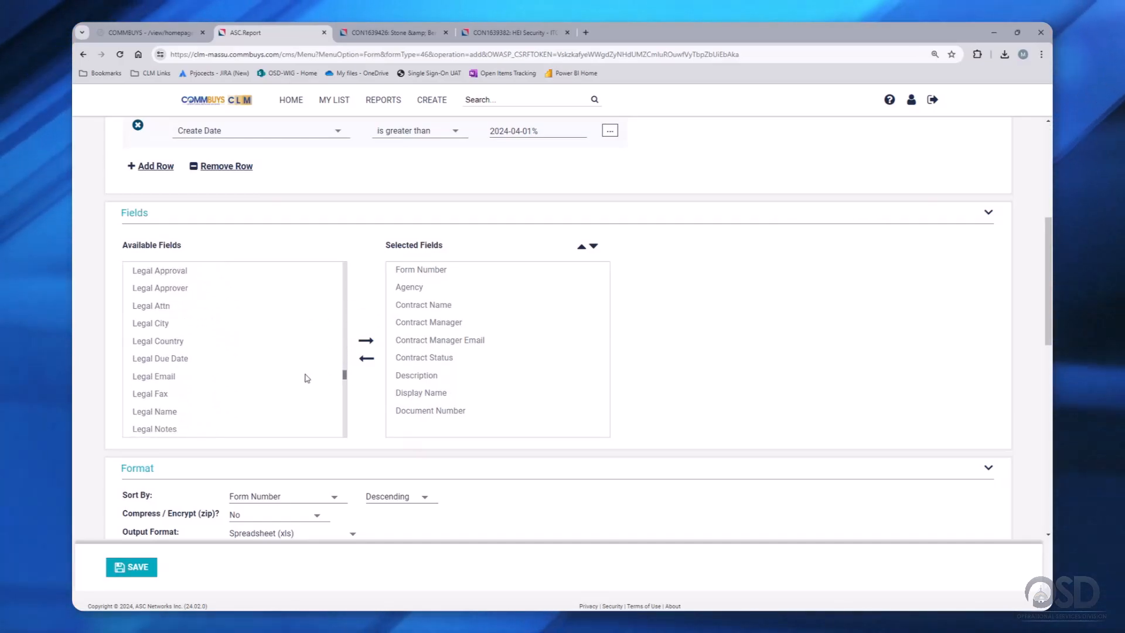
scroll(304, 378, "down", 1)
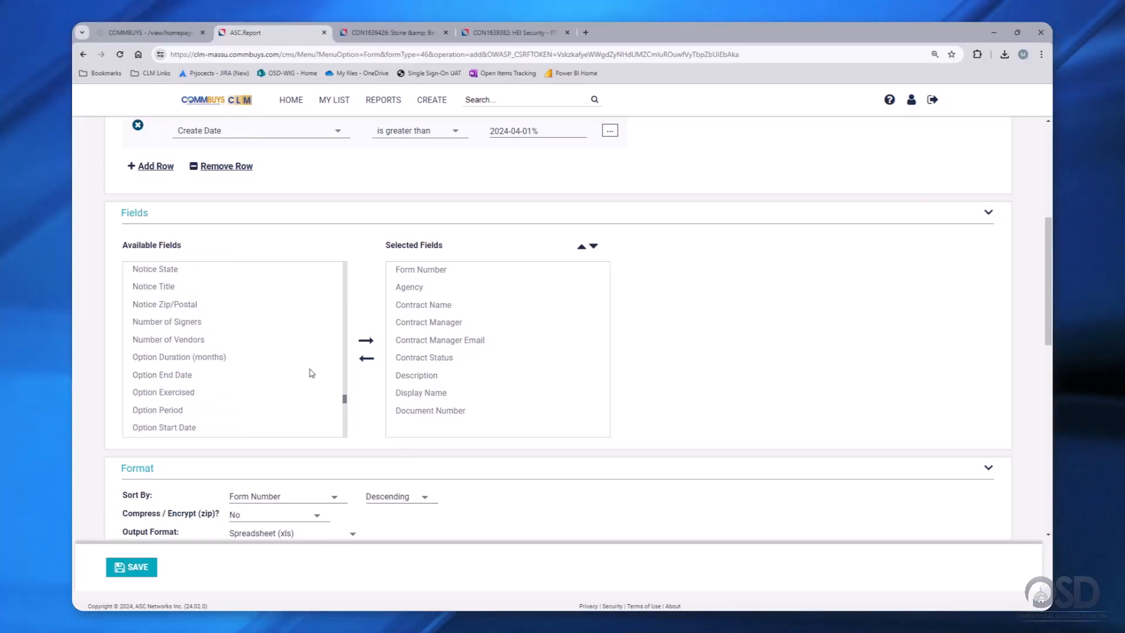
scroll(317, 372, "up", 15)
left_click(179, 340)
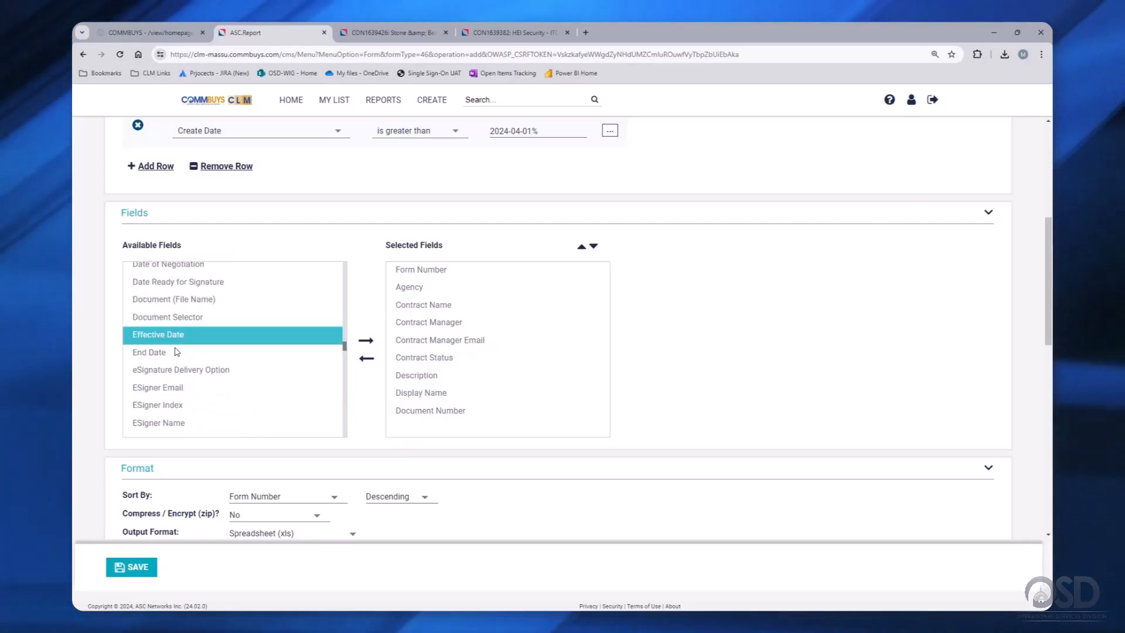
left_click(178, 354, "ctrl")
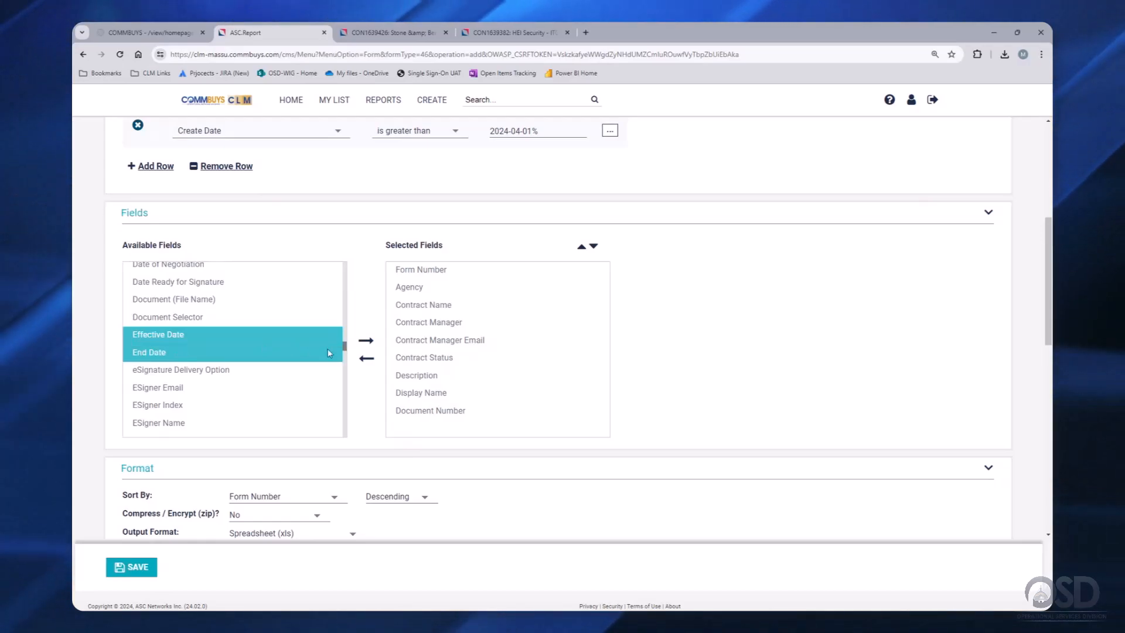
left_click(368, 341)
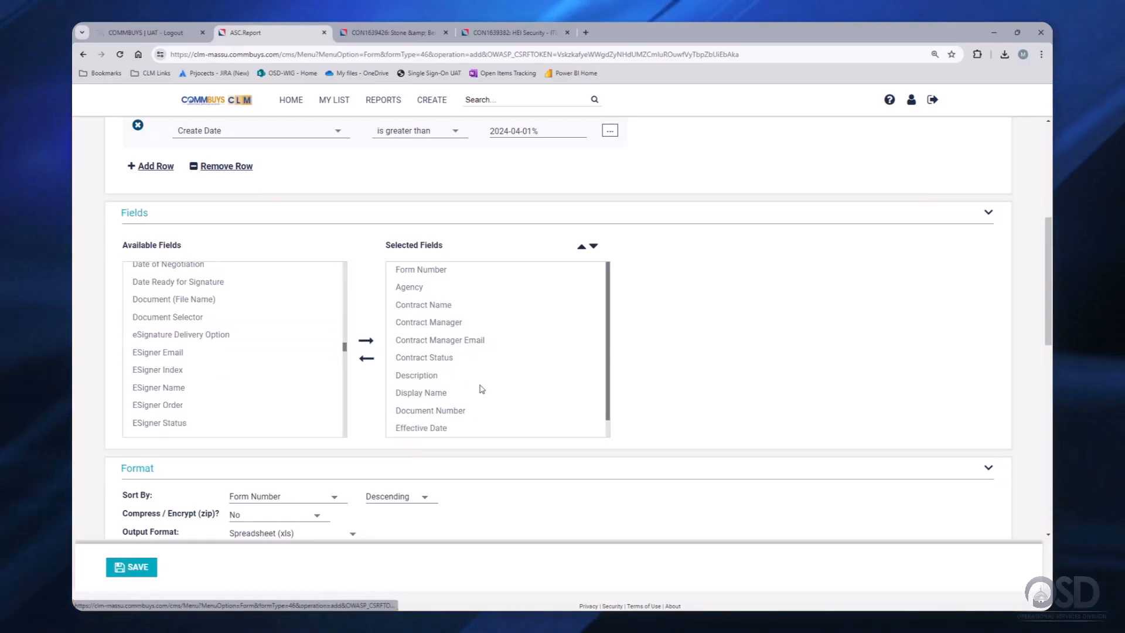
- Add Option End Date, Option Duration (months), Option Period and Option Start Date to the output
scroll(482, 389, "down", 1)
scroll(285, 378, "down", 6)
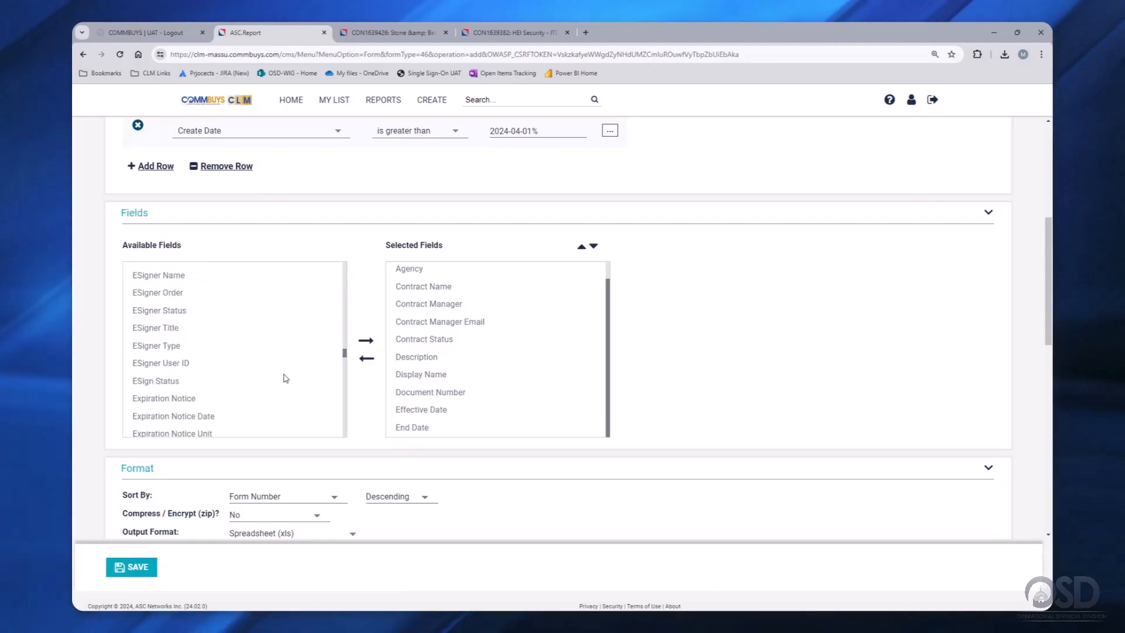
scroll(285, 378, "down", 8)
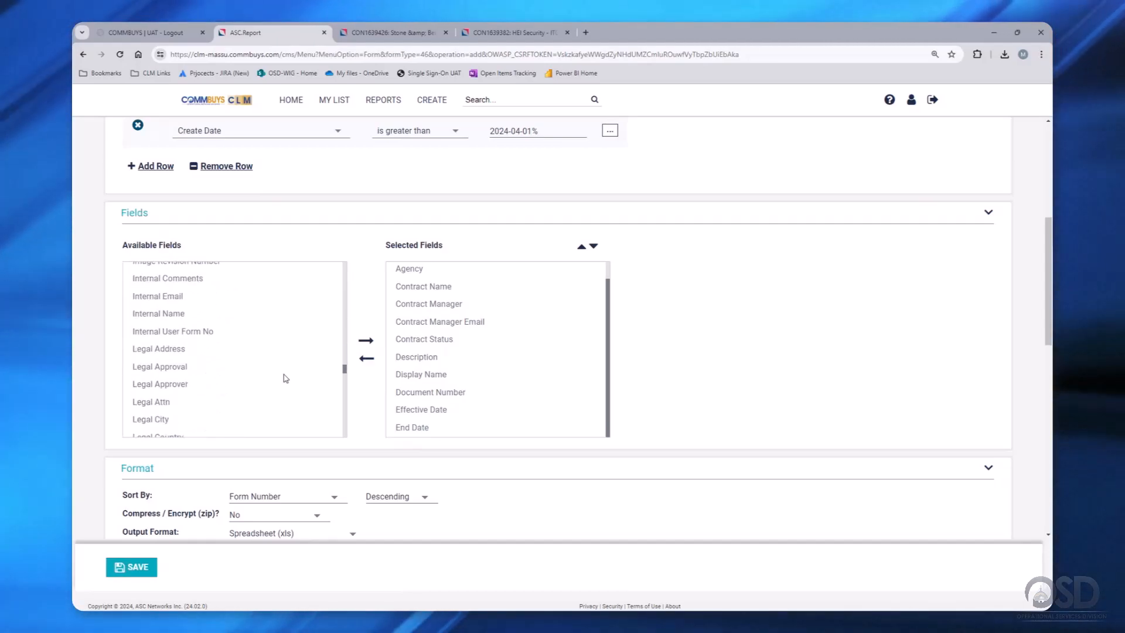
scroll(286, 377, "down", 6)
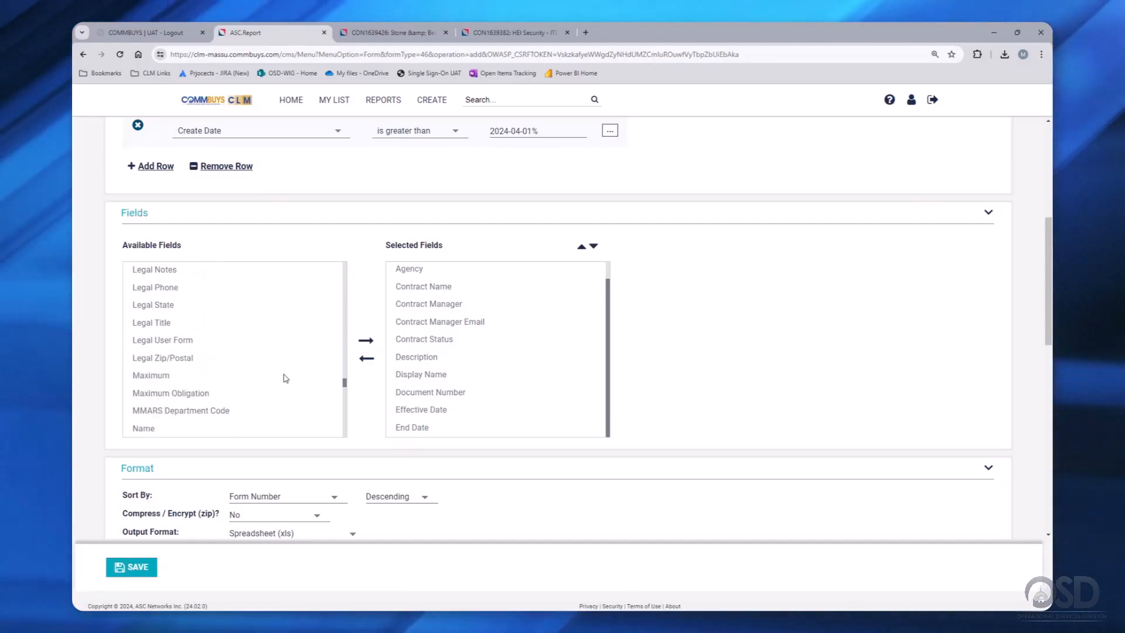
scroll(286, 378, "down", 4)
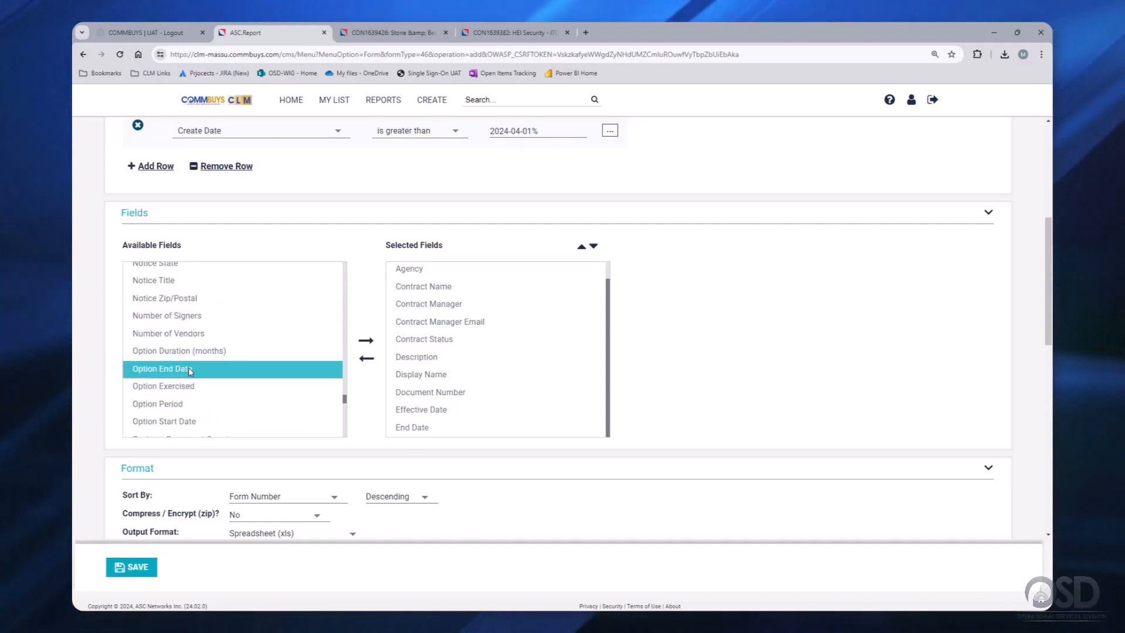
left_click(367, 341)
left_click(214, 352)
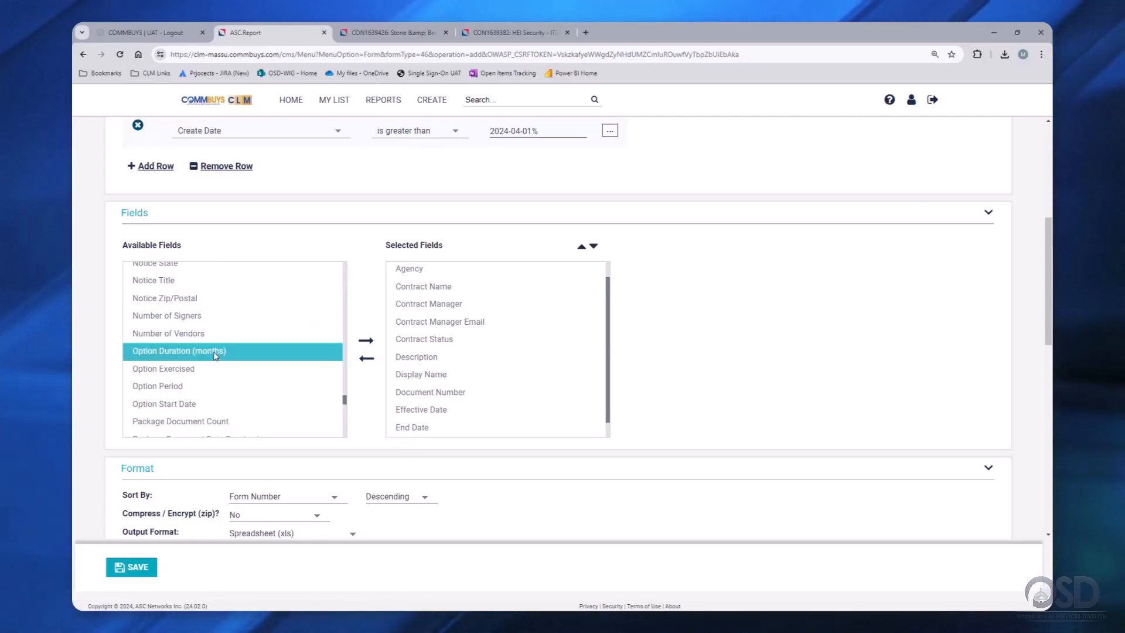
left_click(368, 341)
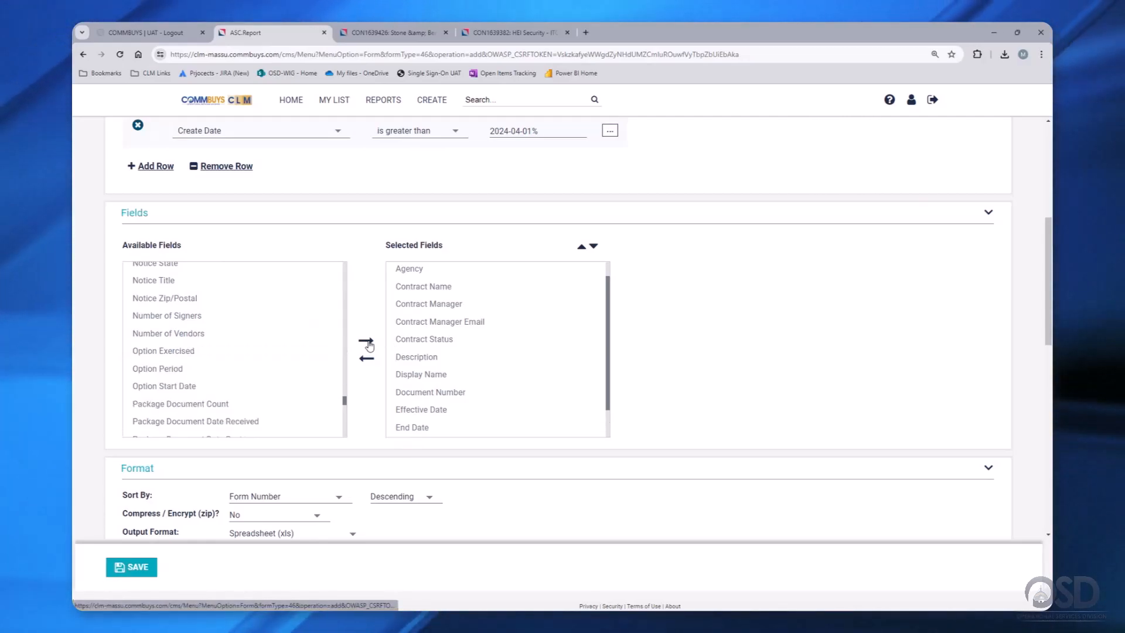
left_click(183, 371)
left_click(367, 341)
left_click(177, 372)
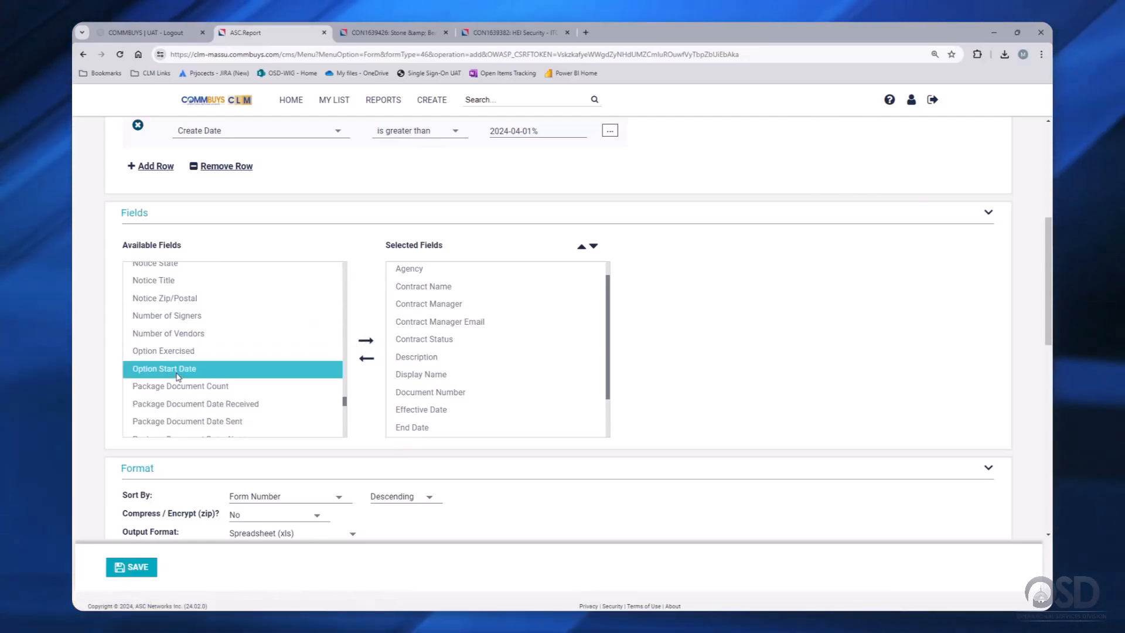
left_click(366, 341)
scroll(472, 357, "down", 3)
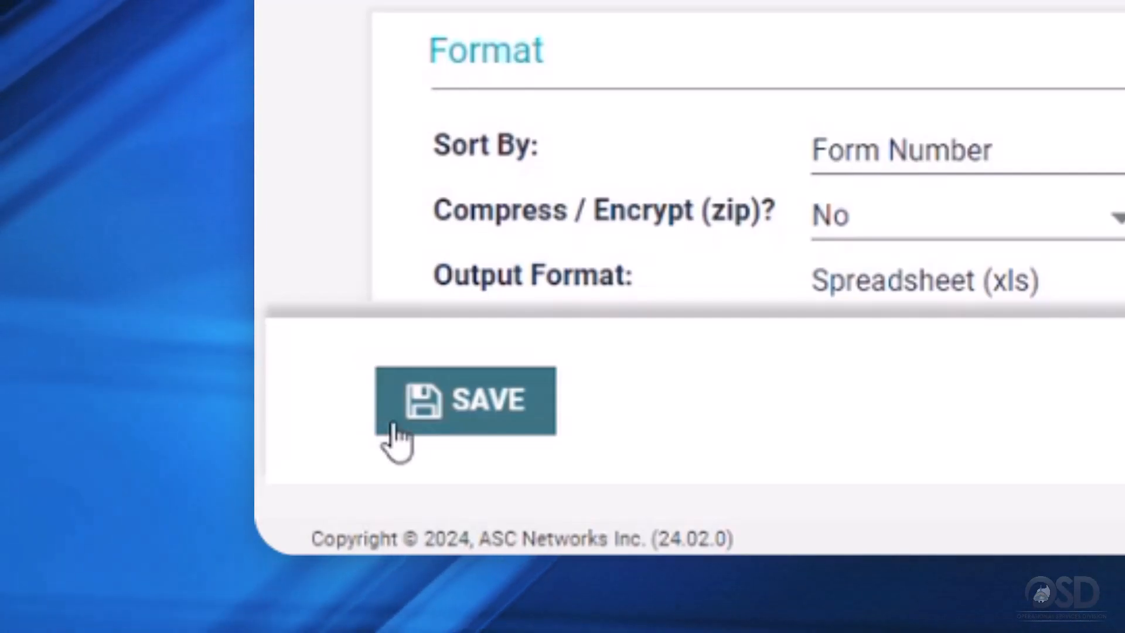
- Save the report definition and review it as REPORT1706325, revision 1
left_click(394, 425)
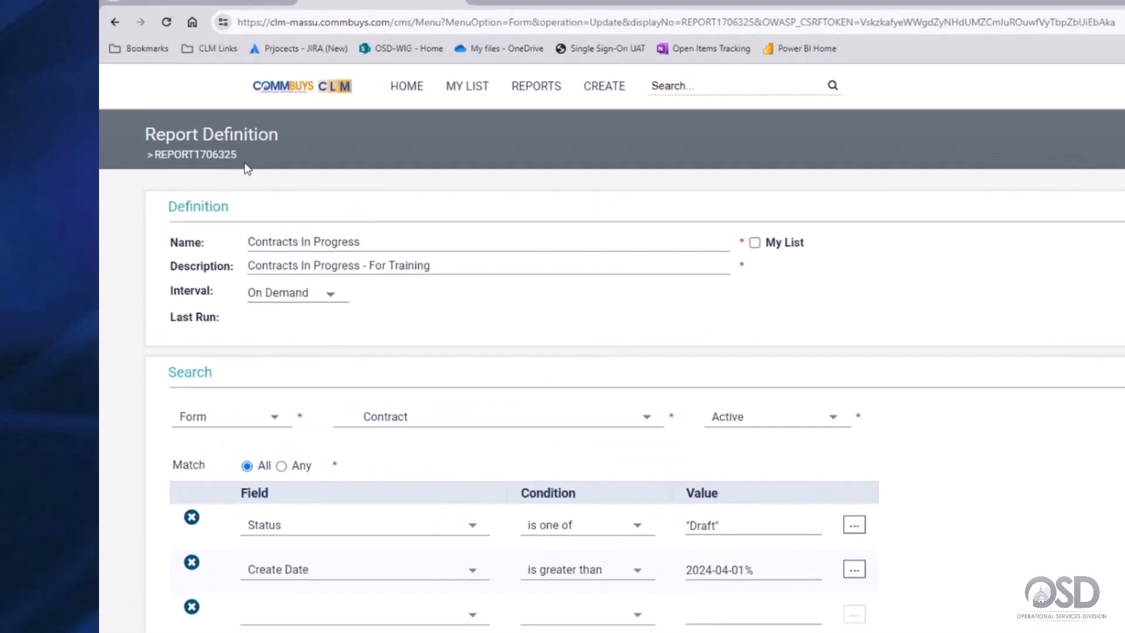
left_click_drag(171, 148, 144, 144)
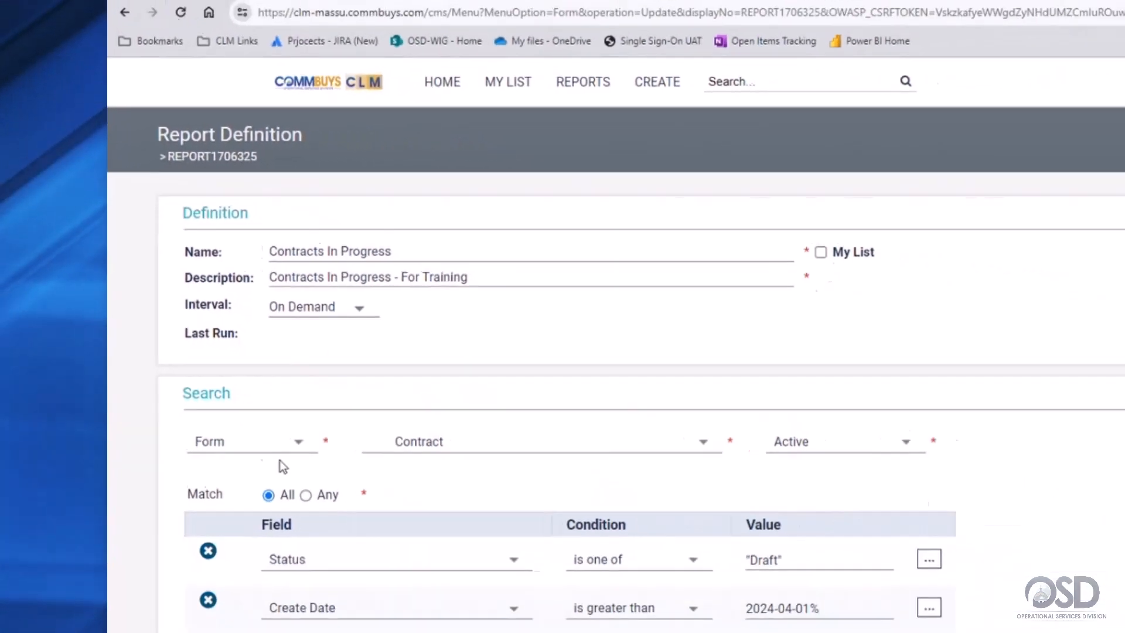
scroll(236, 404, "down", 3)
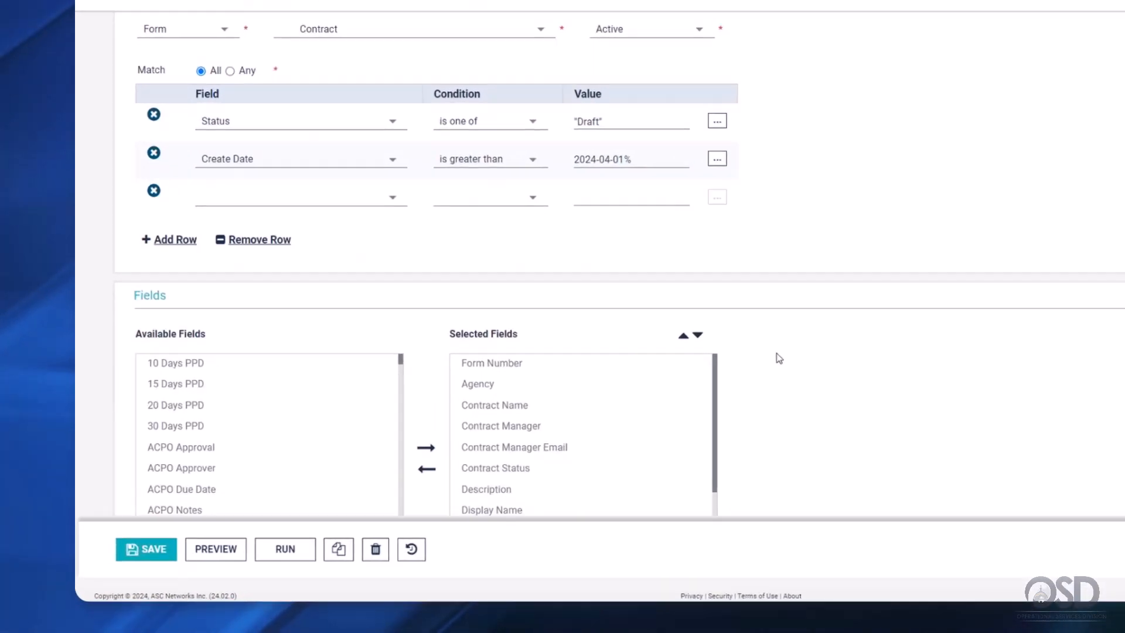
scroll(663, 405, "down", 3)
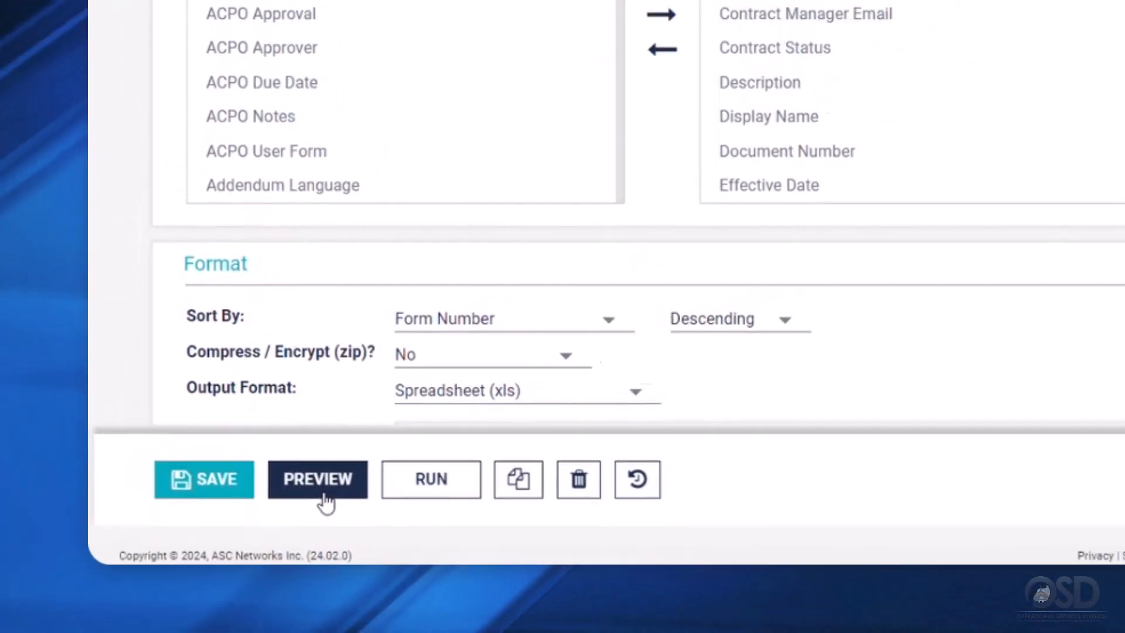
- Preview the report results, scroll through the table, and sort it by Form Number
left_click(366, 446)
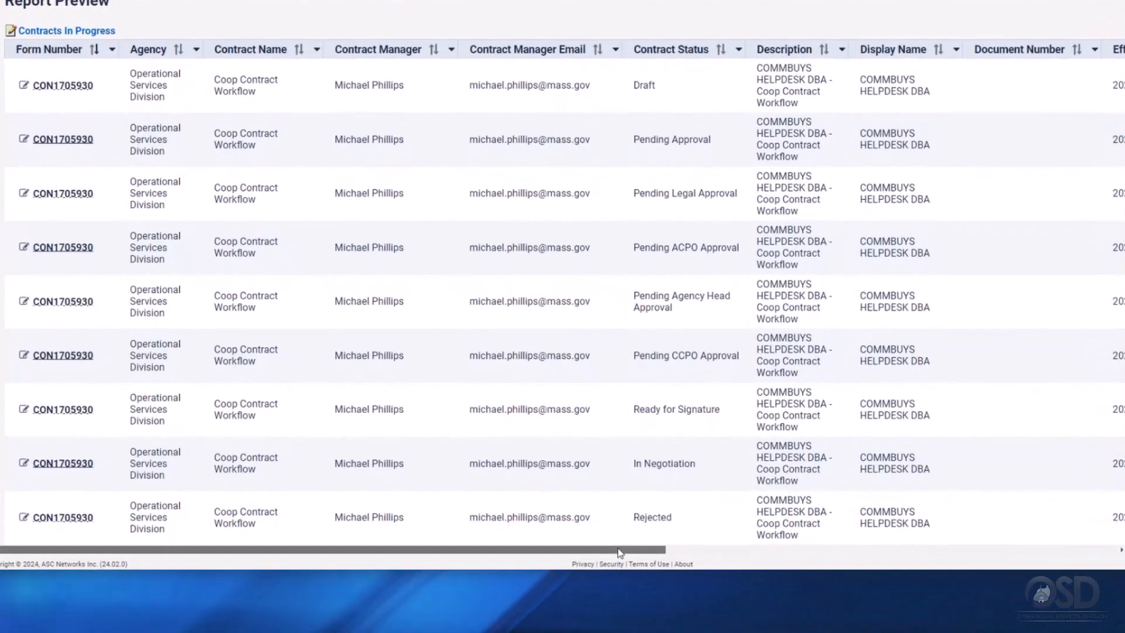
left_click_drag(619, 552, 1120, 492)
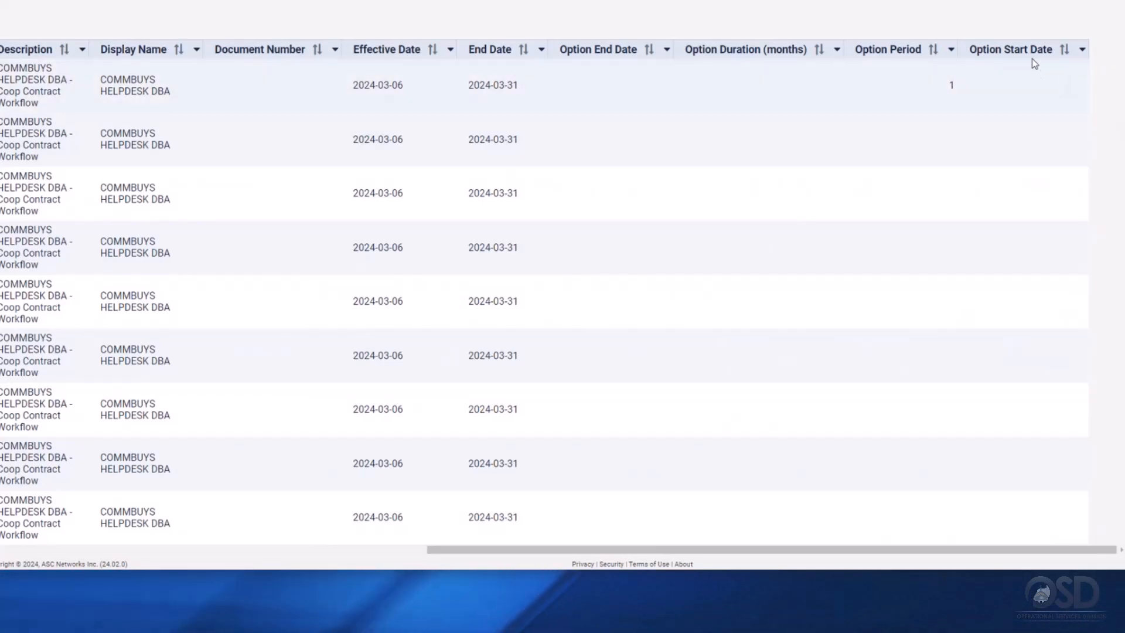
left_click_drag(528, 551, 125, 550)
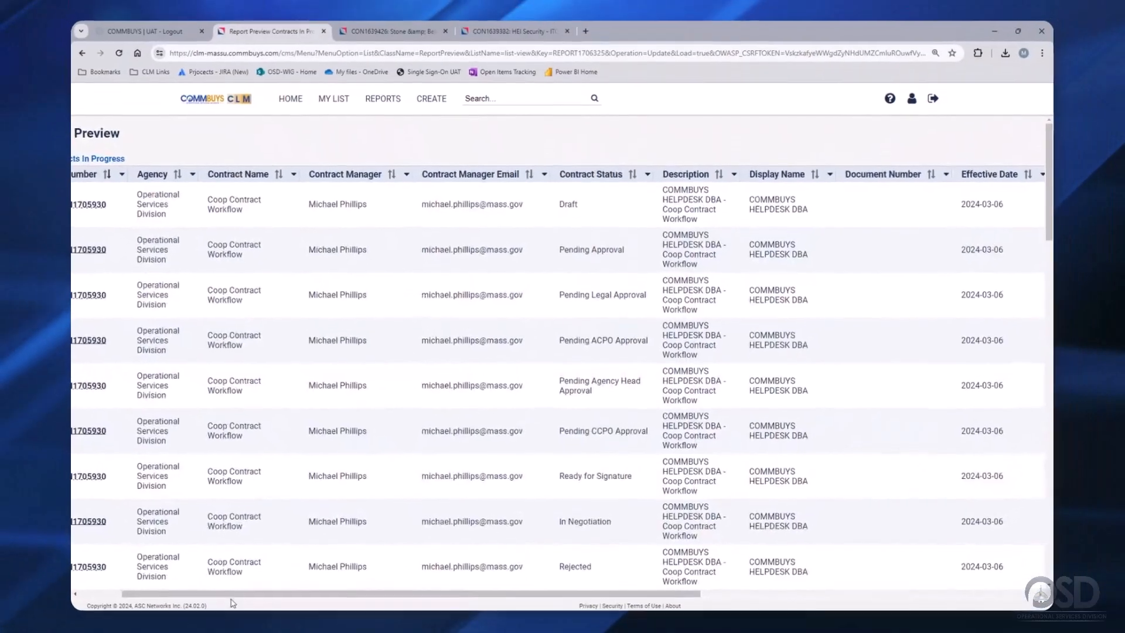
left_click_drag(234, 603, 181, 598)
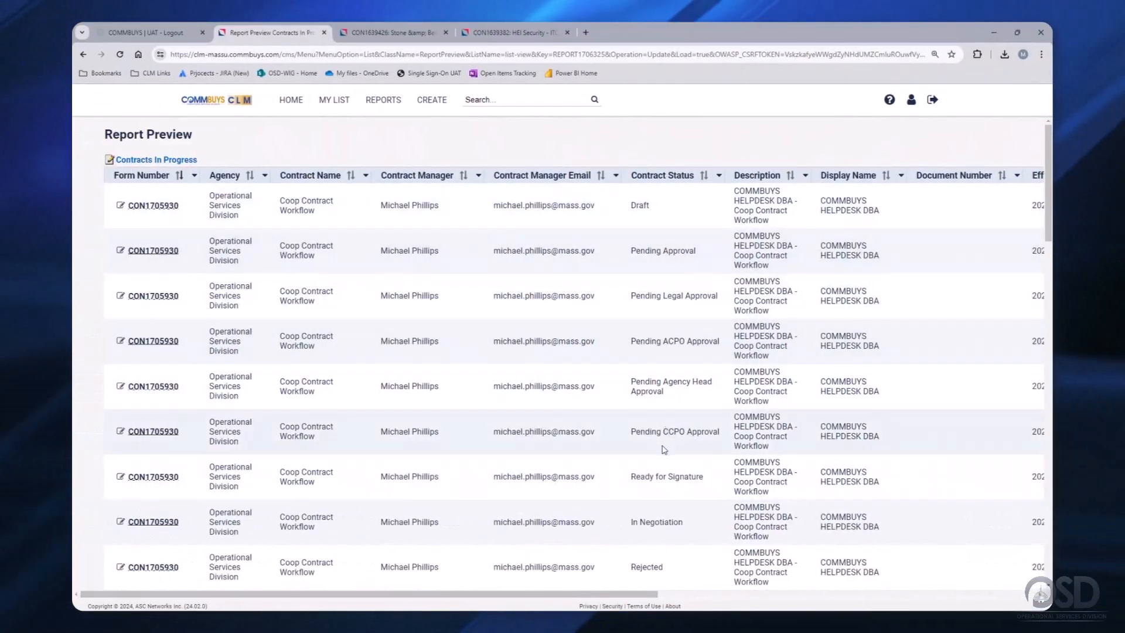
scroll(664, 450, "down", 15)
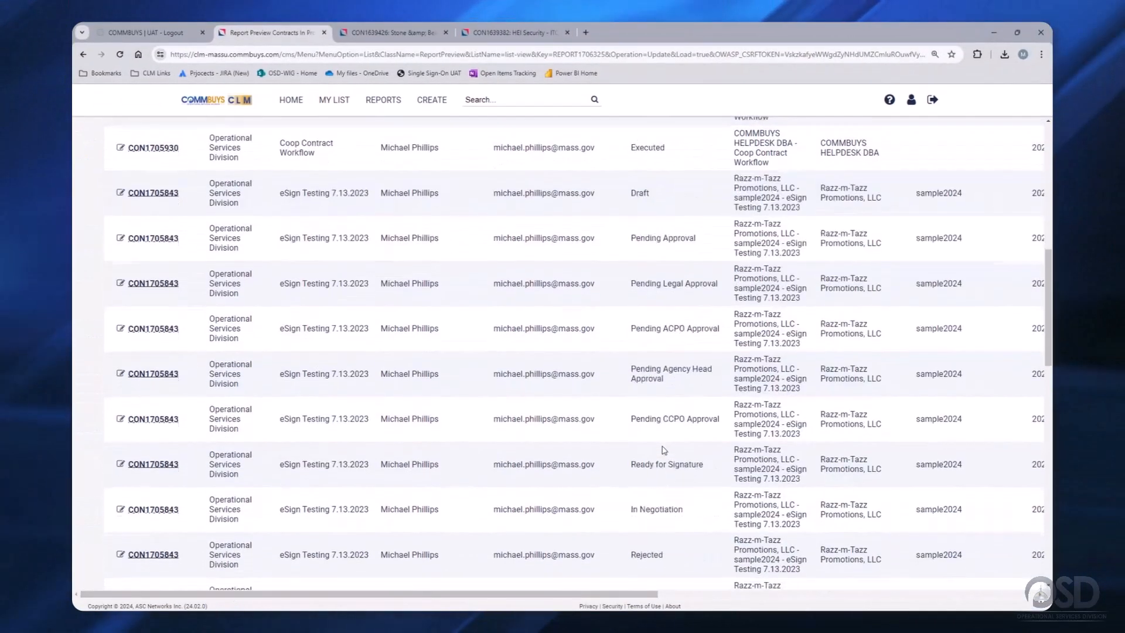
scroll(662, 451, "down", 8)
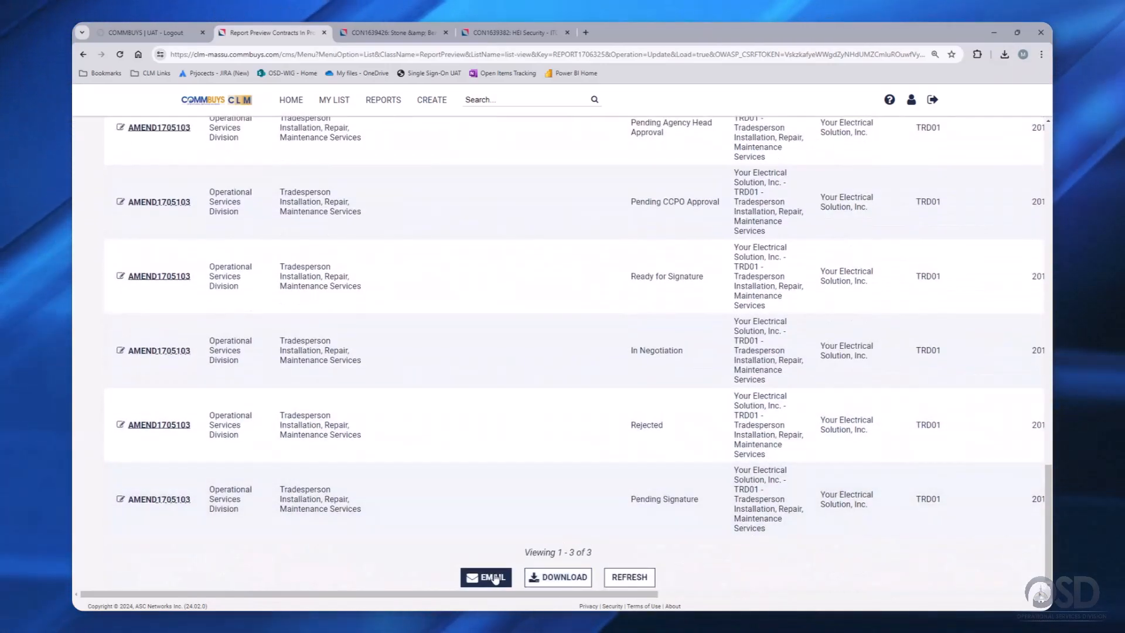
scroll(480, 429, "up", 10)
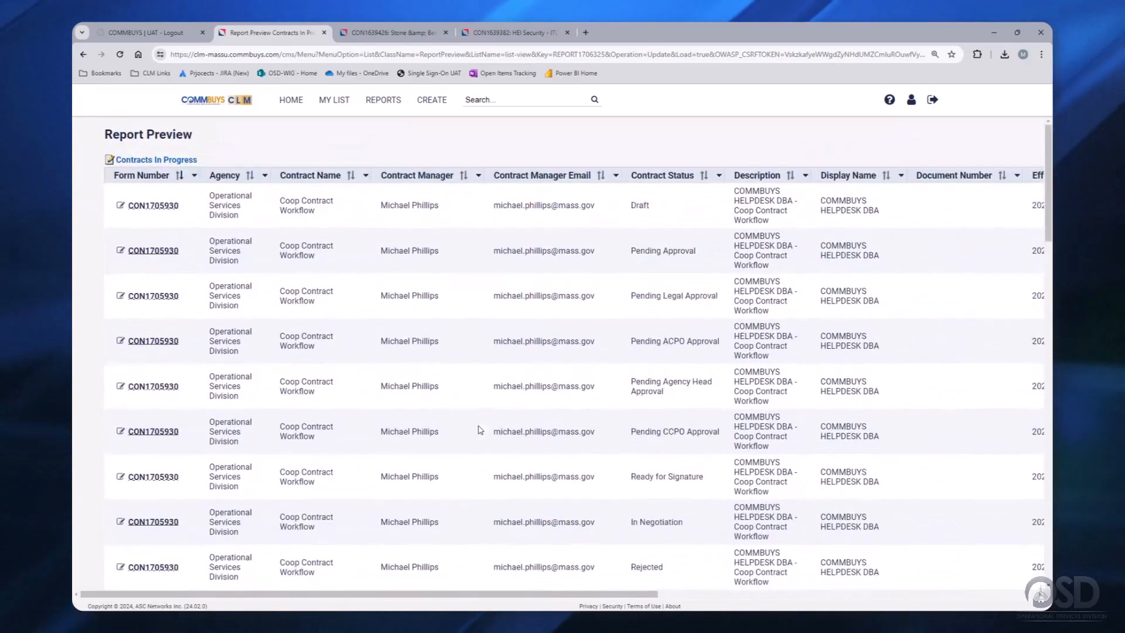
left_click(123, 177)
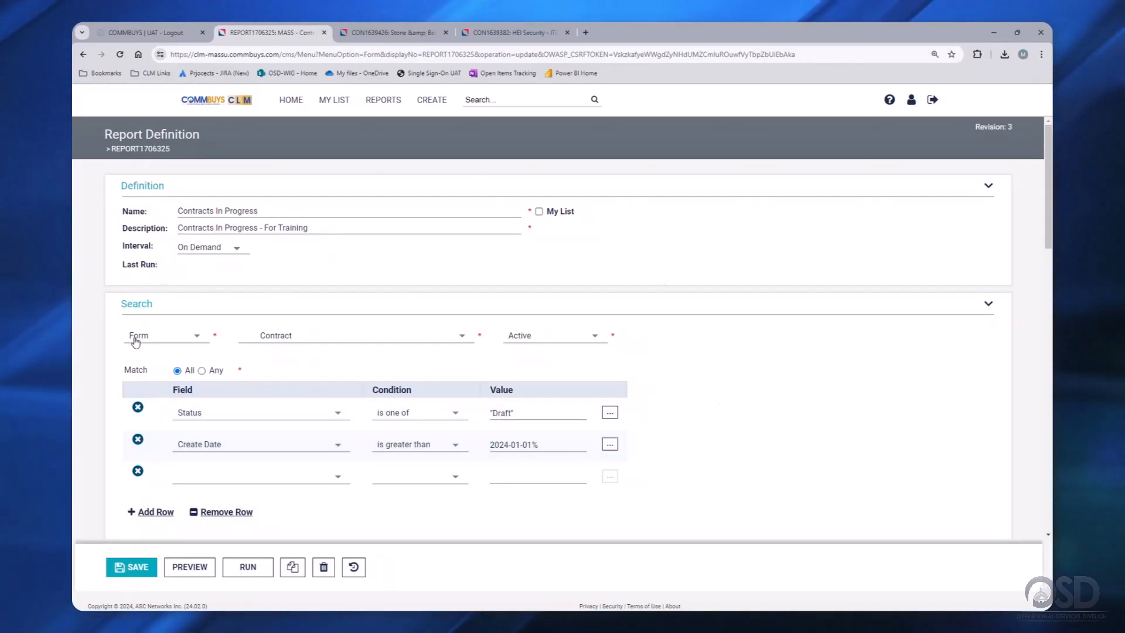
scroll(135, 341, "down", 4)
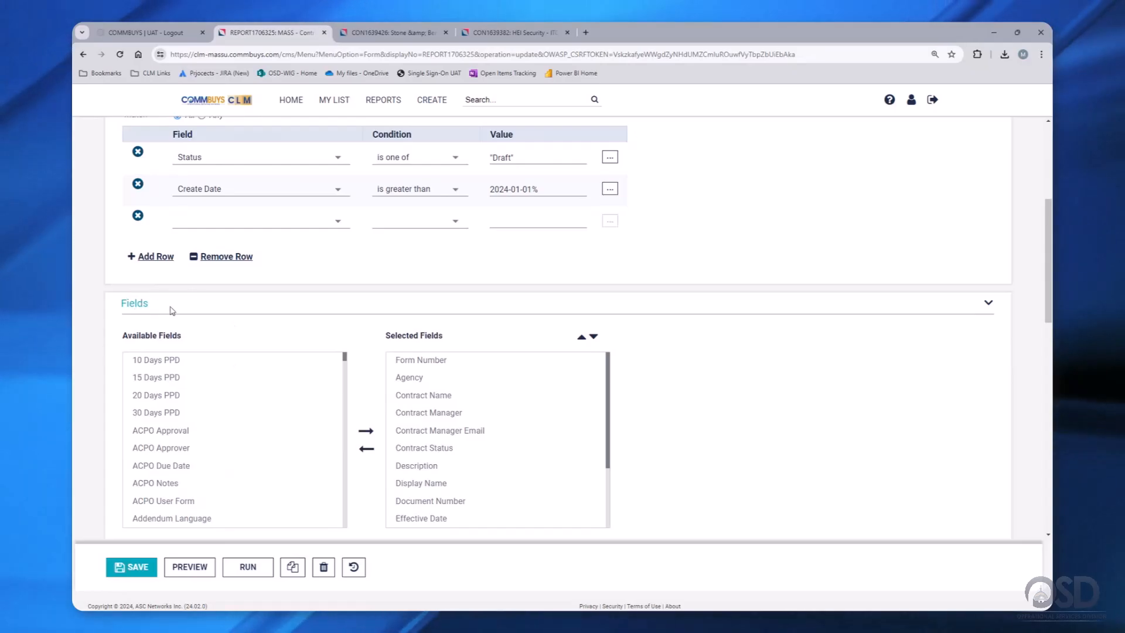
scroll(216, 364, "down", 5)
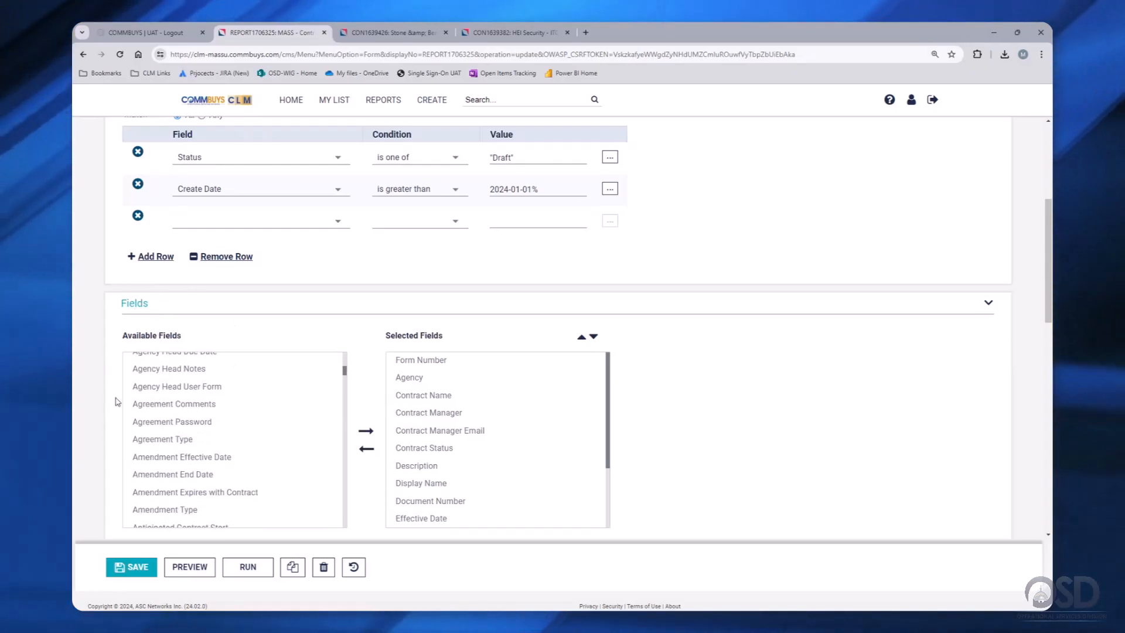
scroll(117, 402, "down", 9)
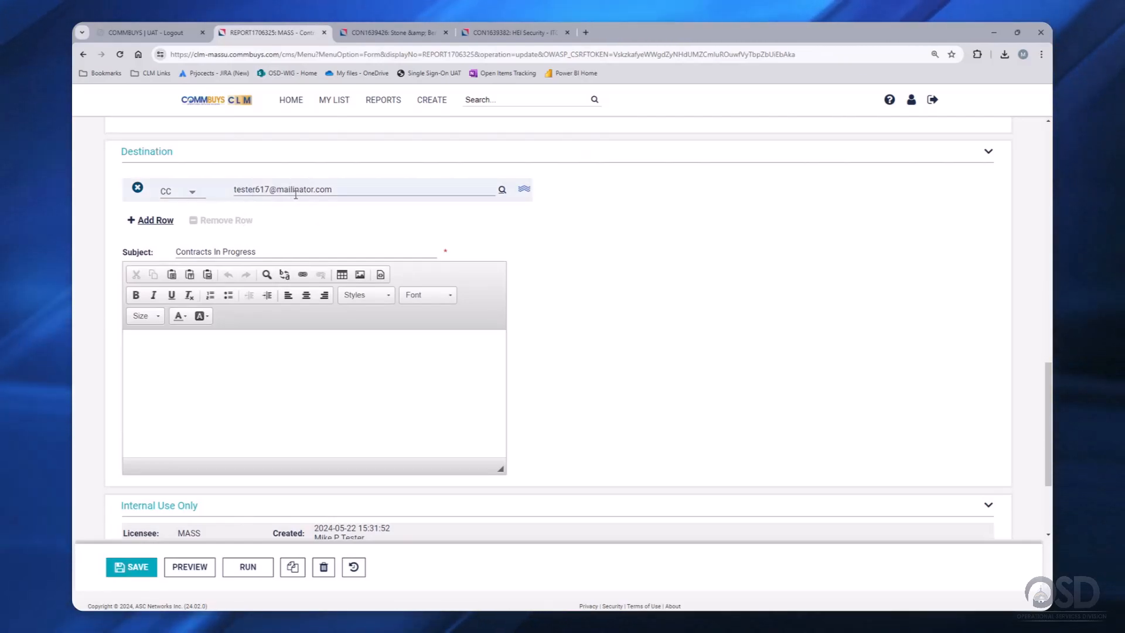
scroll(296, 194, "up", 15)
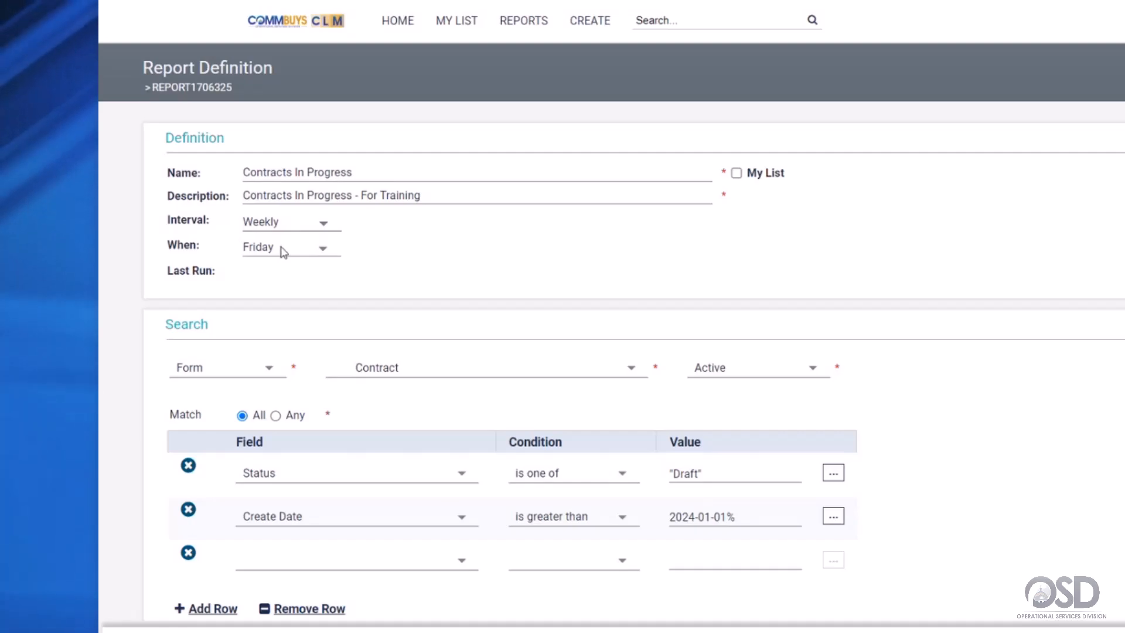
- Add two blank To recipient rows to the report's email Destination
scroll(114, 366, "down", 10)
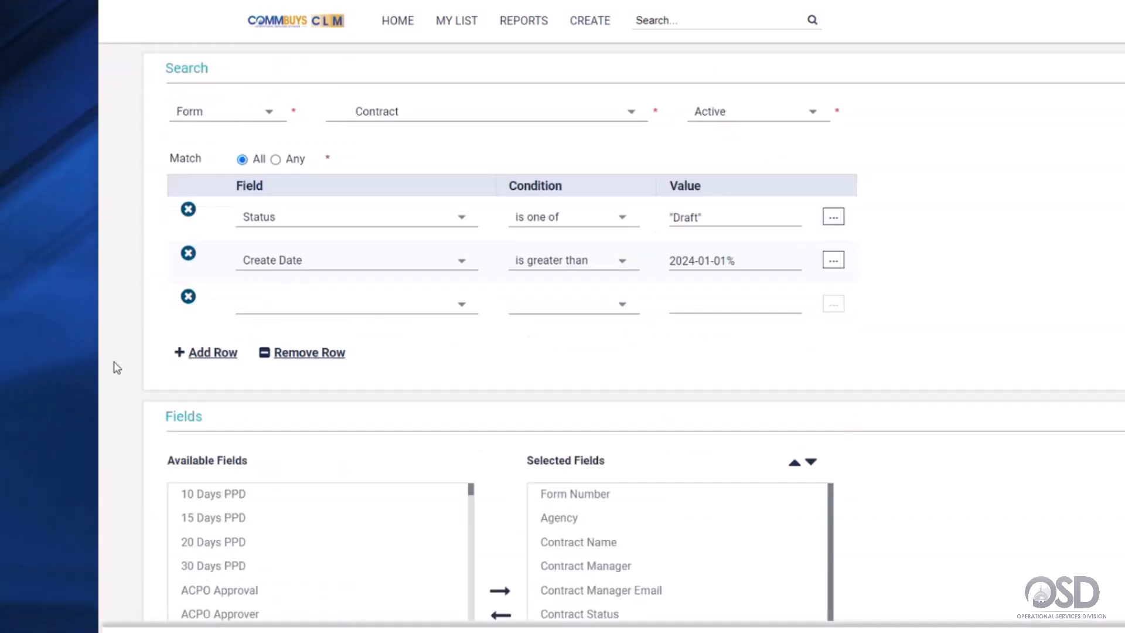
scroll(117, 369, "down", 12)
scroll(115, 369, "up", 5)
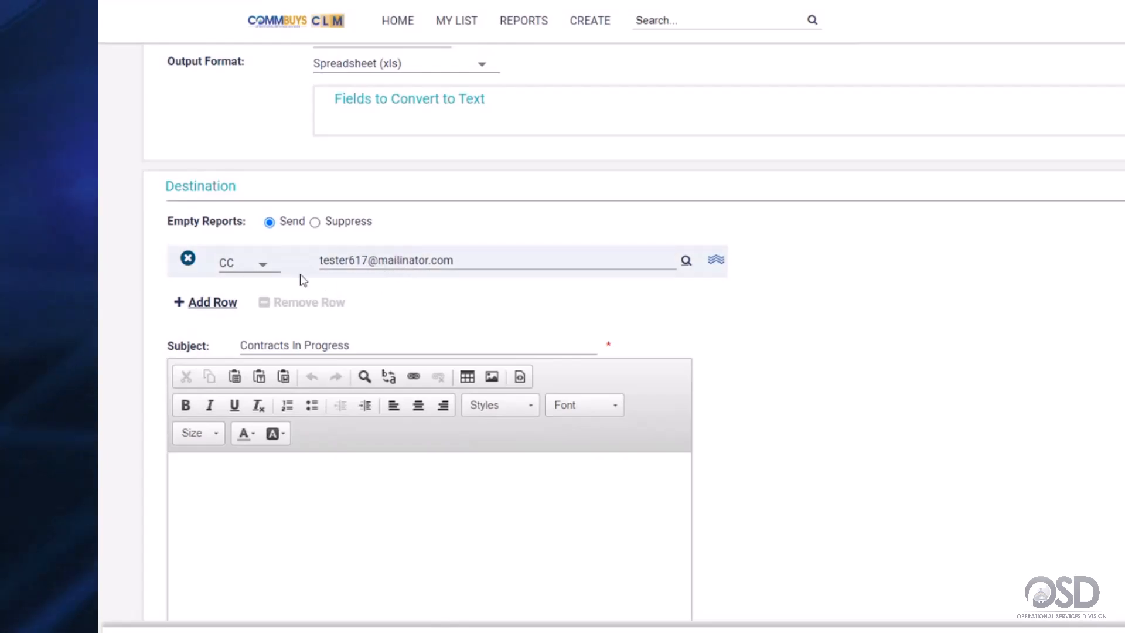
left_click(213, 303)
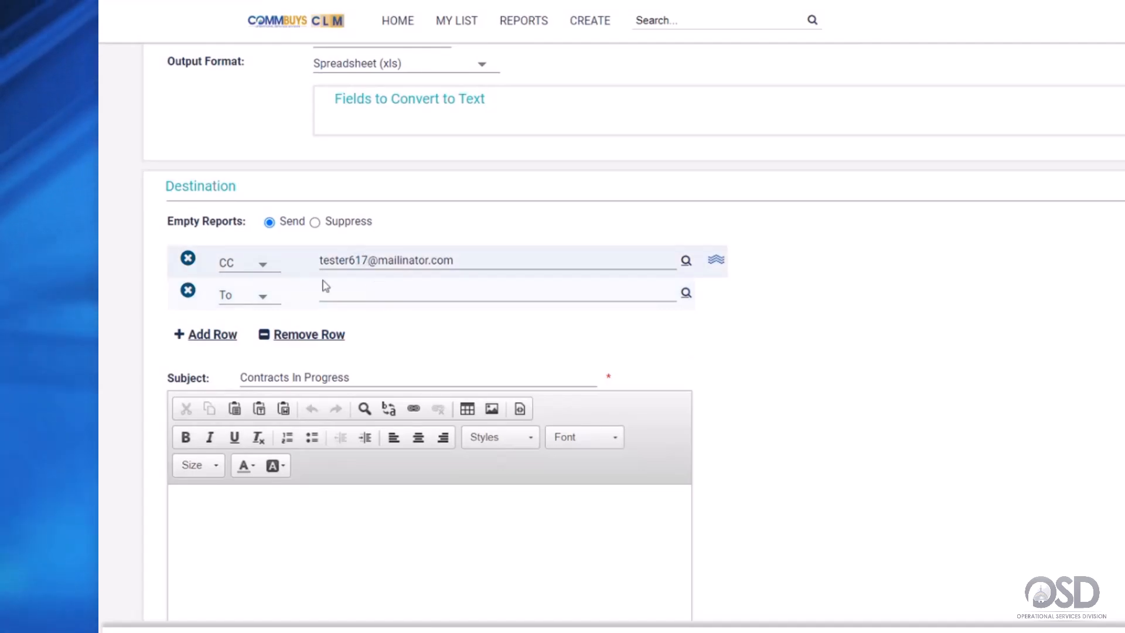
left_click(218, 334)
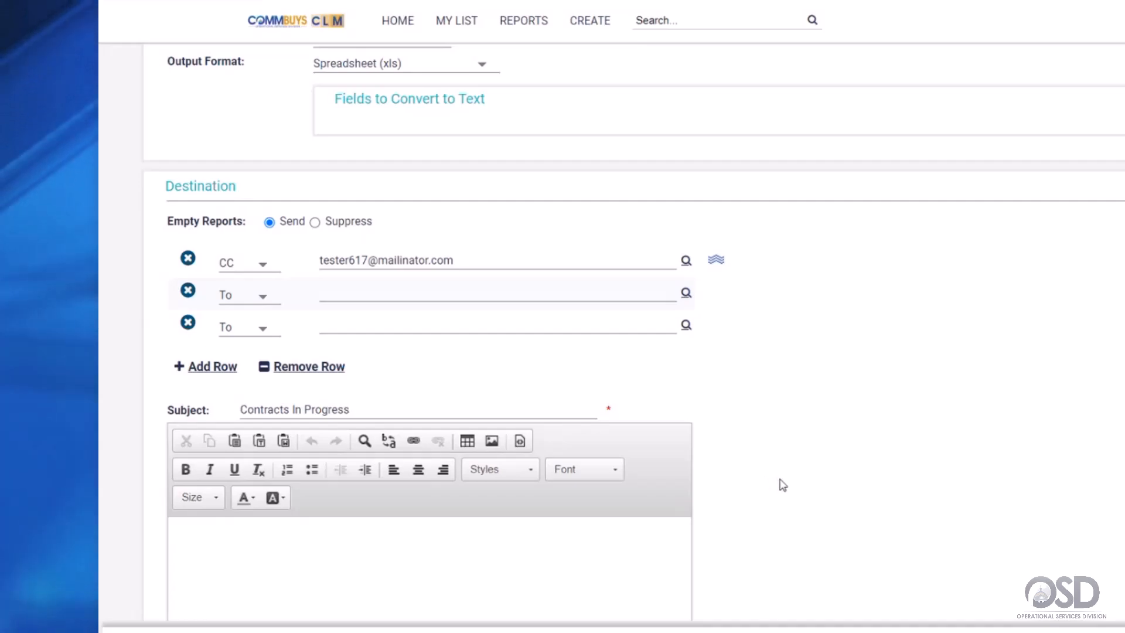
scroll(779, 482, "down", 3)
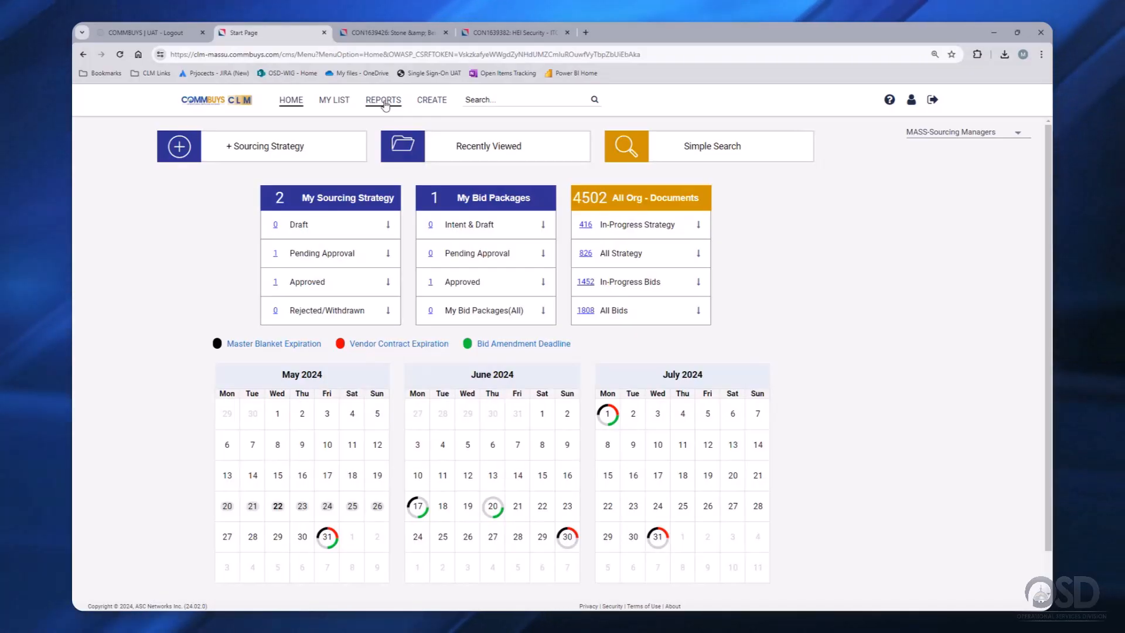
- Filter My Reports by the name 'contracts in progre' to show the Contracts In Progress reports
mouse_move(385, 106)
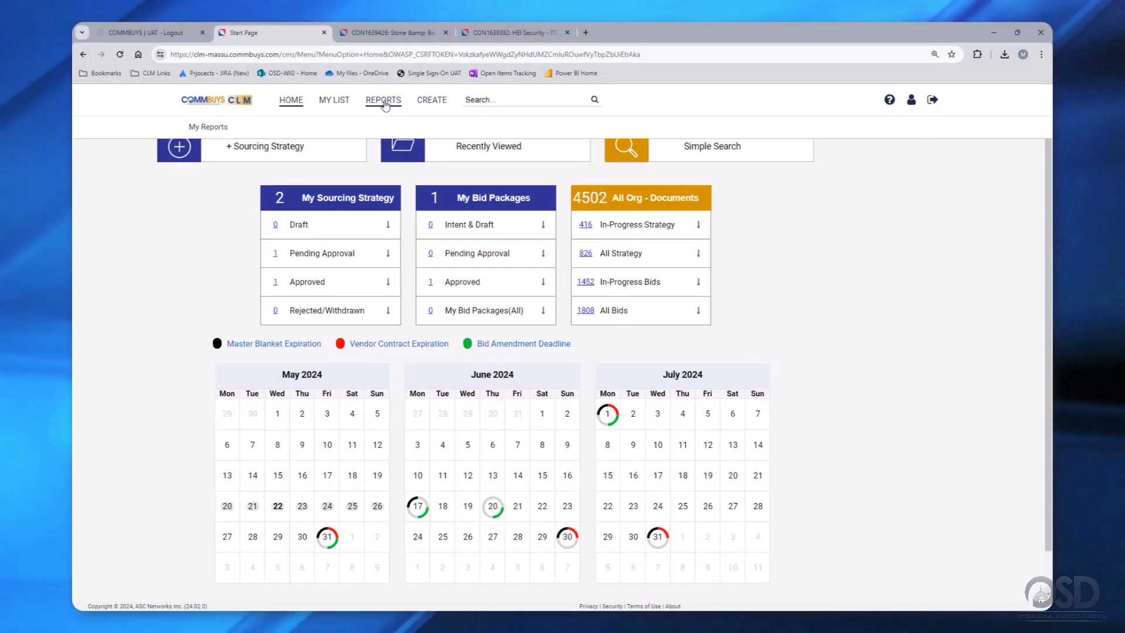
left_click(208, 126)
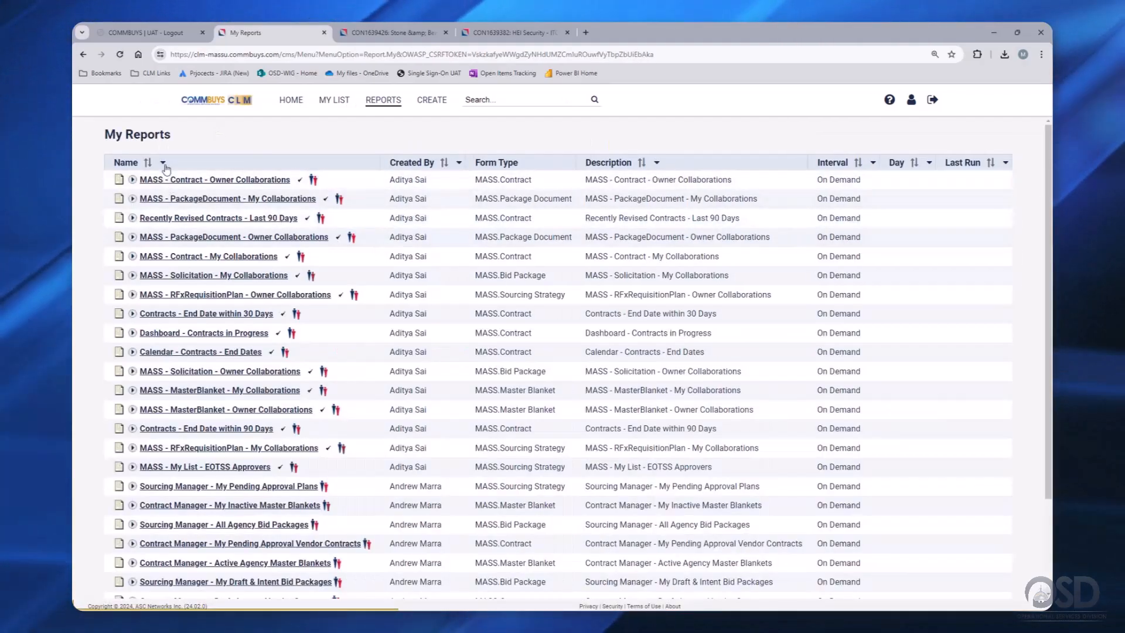
left_click(162, 162)
left_click(189, 205)
type("c")
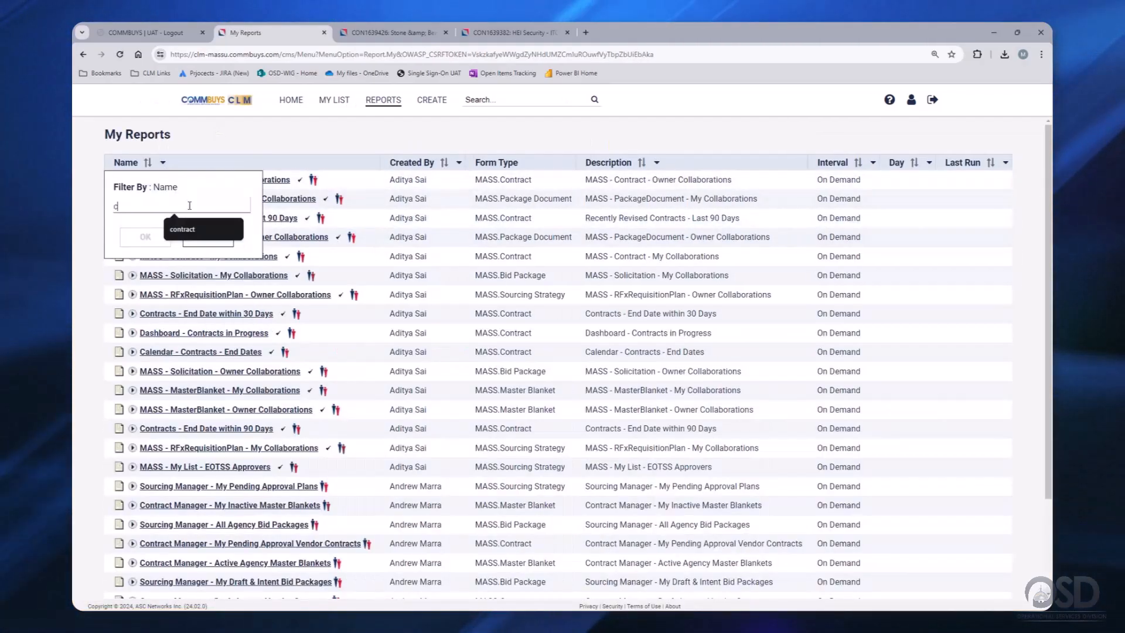
type("ontra")
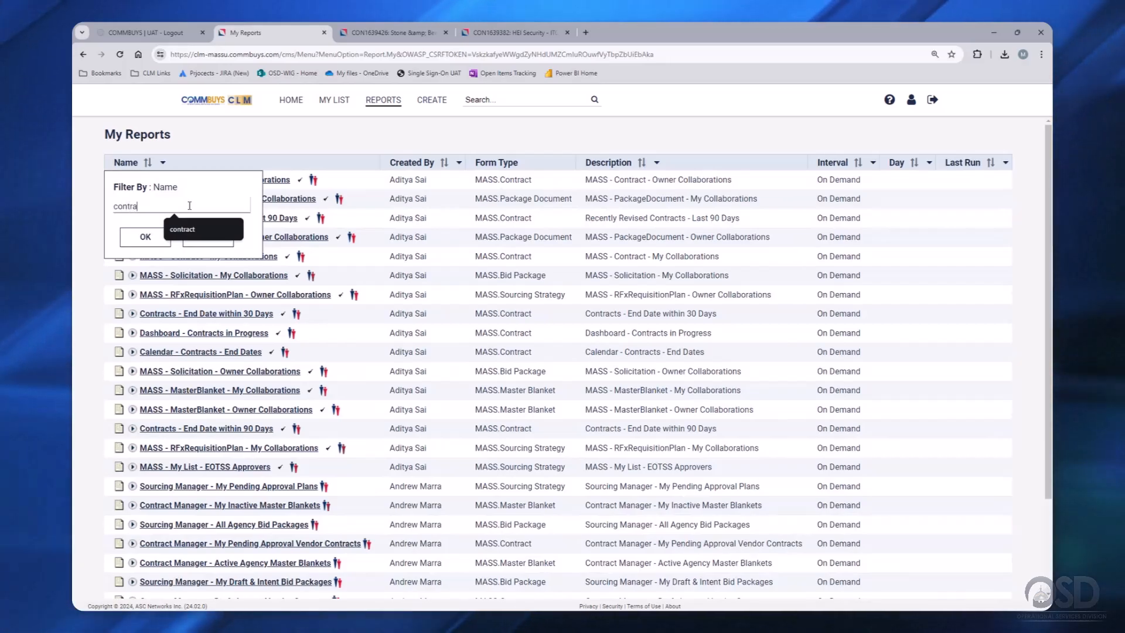
type("cts")
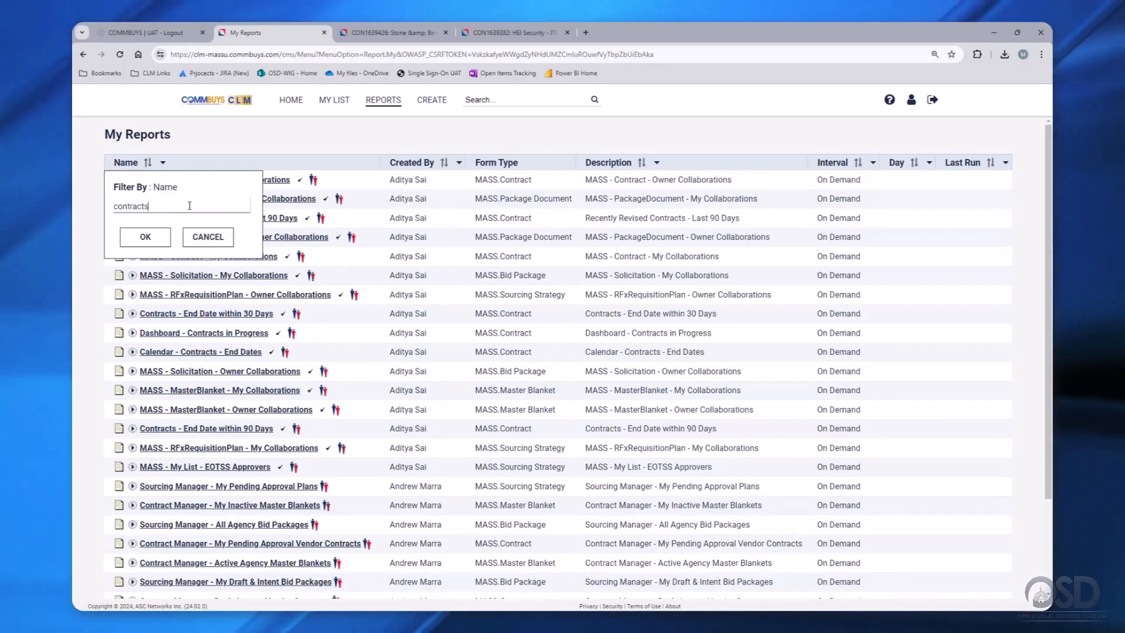
type(" in")
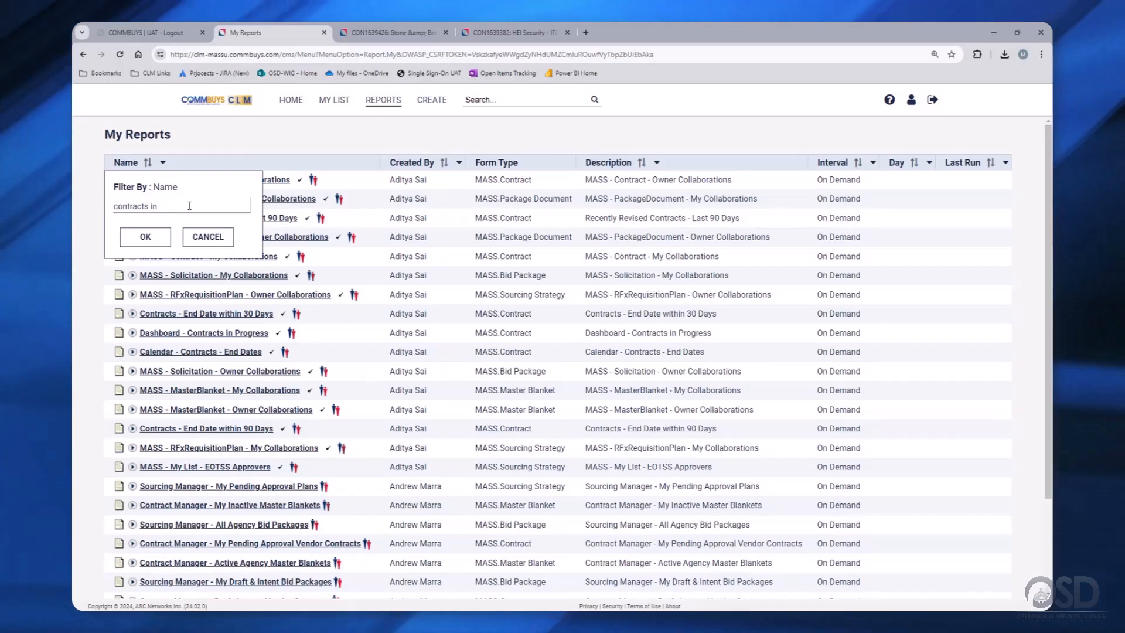
type(" pro")
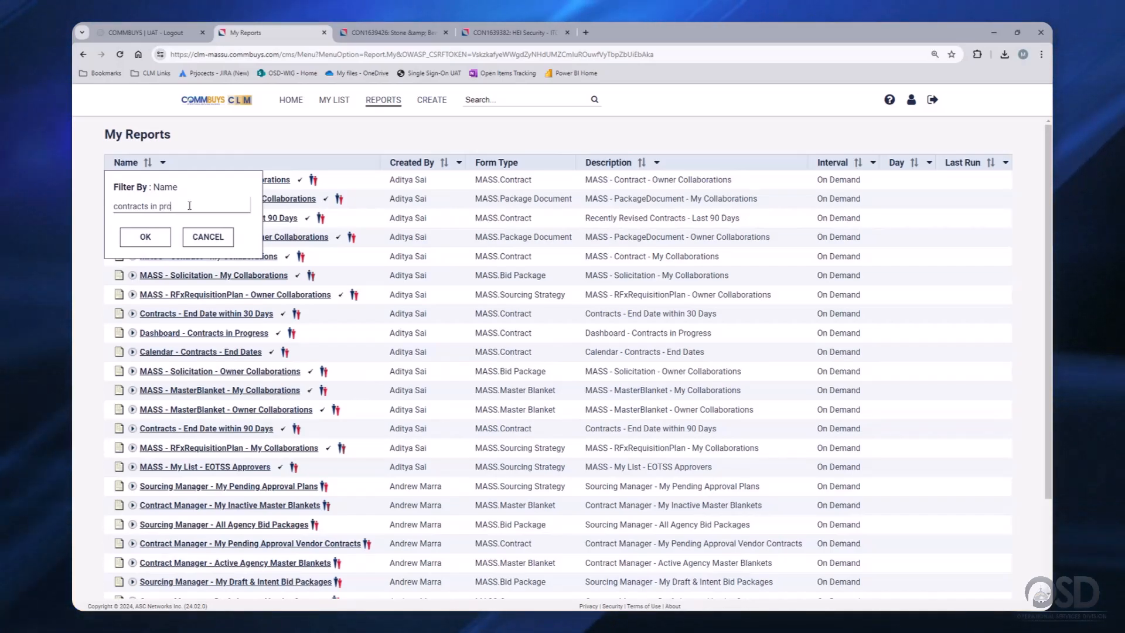
type("gress")
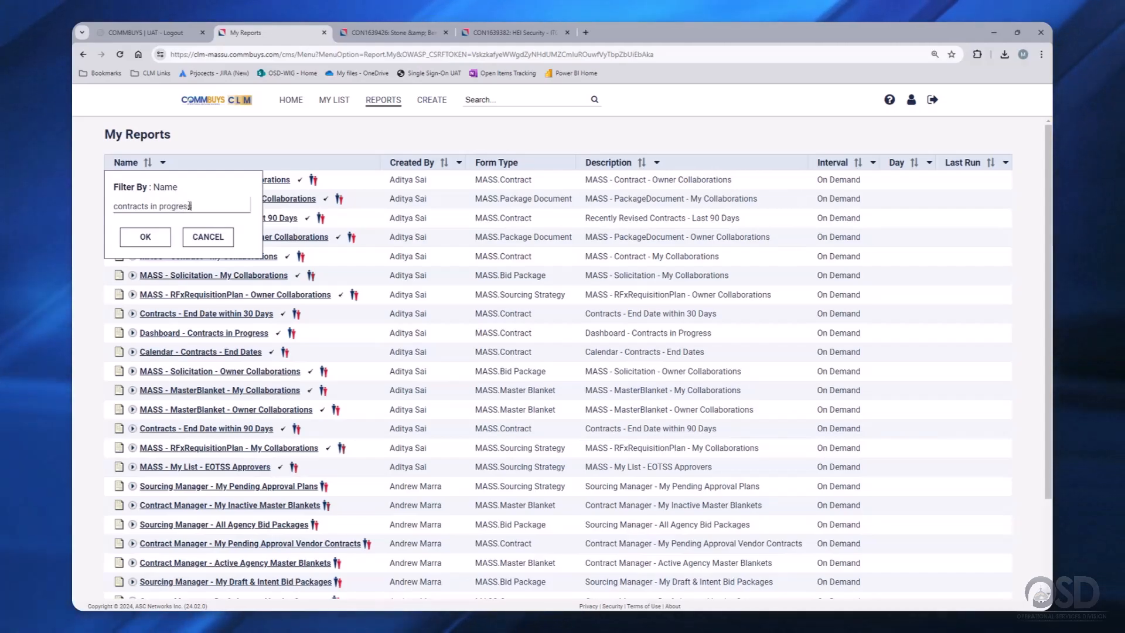
left_click(151, 237)
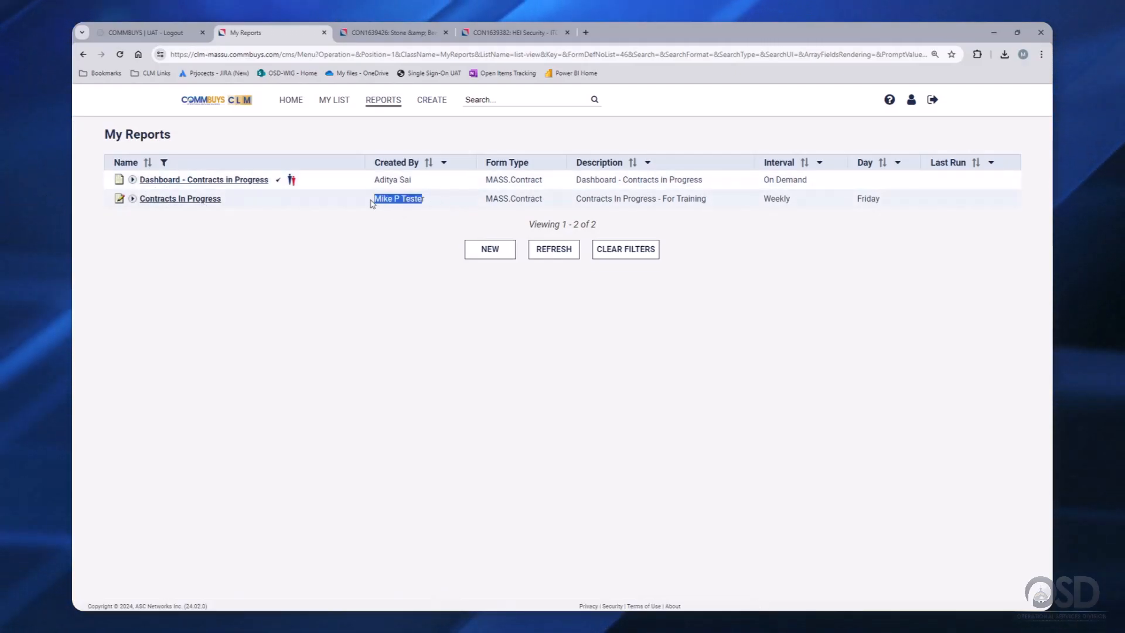
- Reopen the Contracts In Progress report and save it with My List checked, creating revision 5
left_click(120, 199)
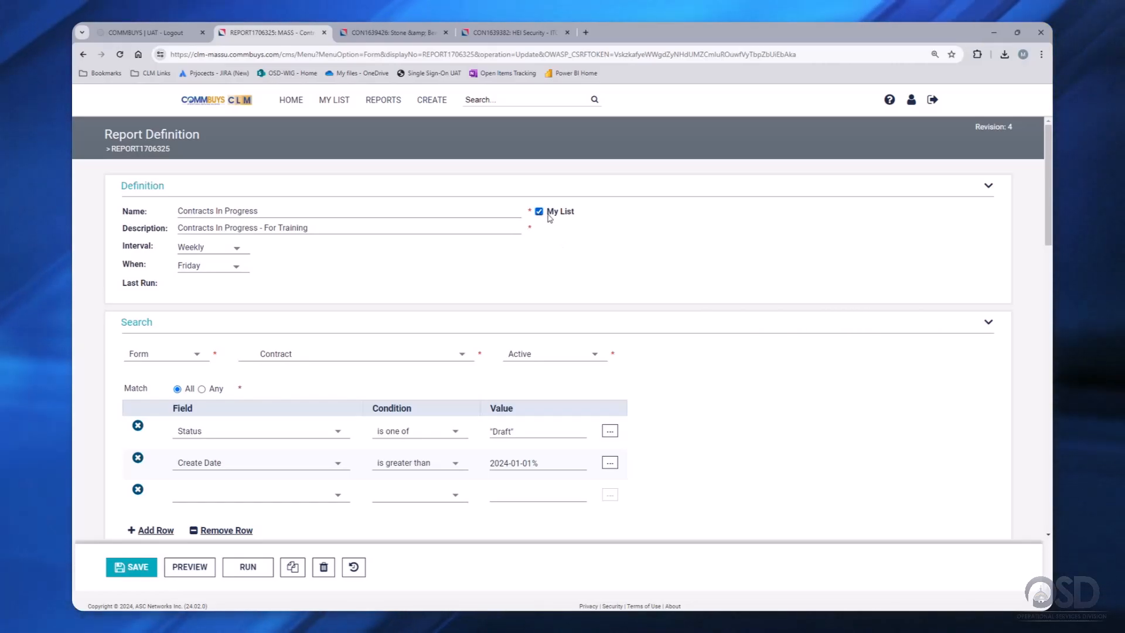
left_click(134, 567)
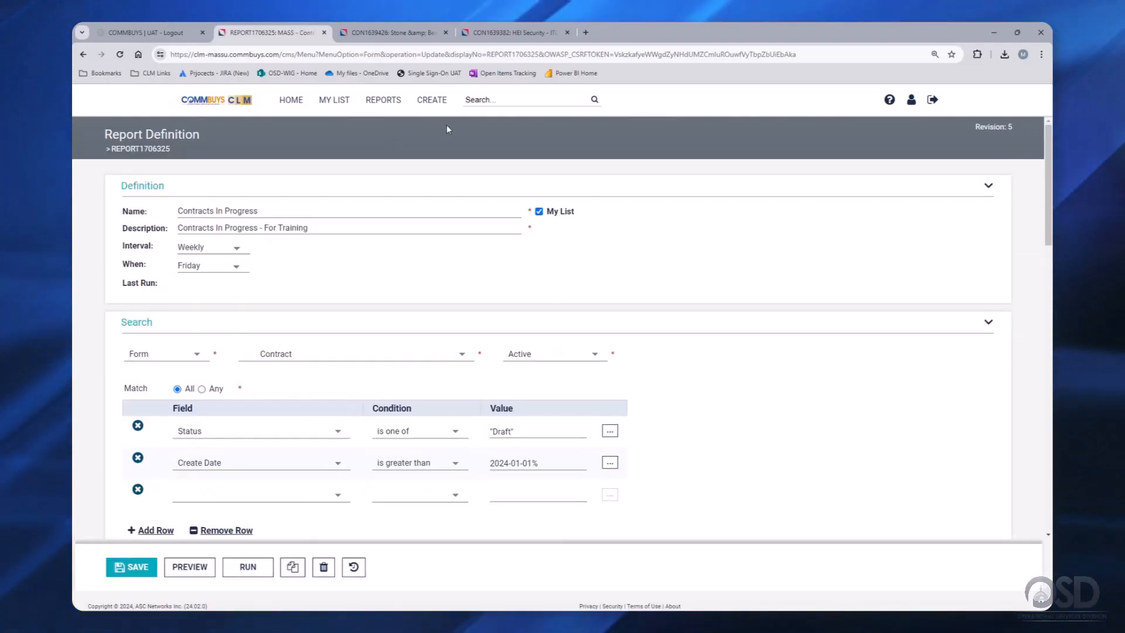
mouse_move(334, 108)
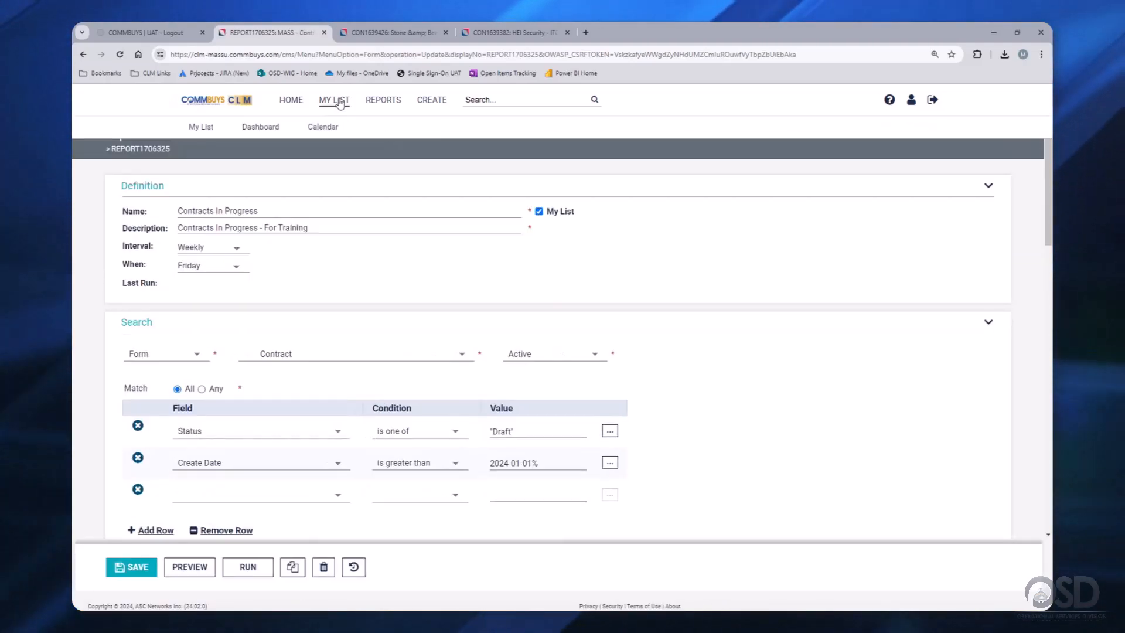
- Confirm Contracts In Progress is listed in My List with 3 results
left_click(206, 127)
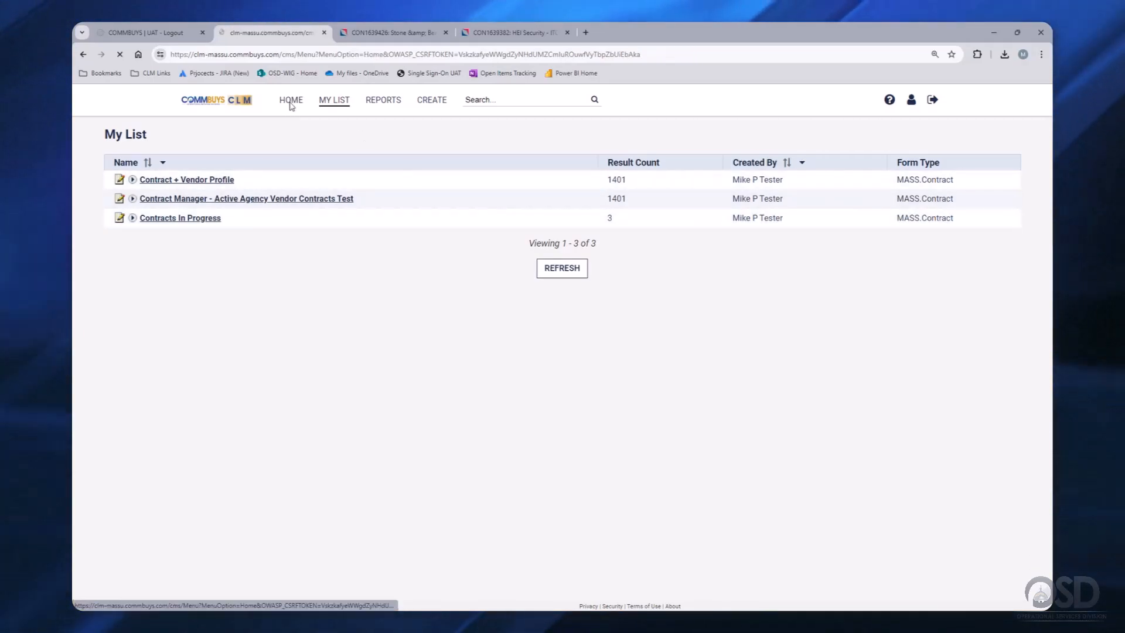
mouse_move(390, 106)
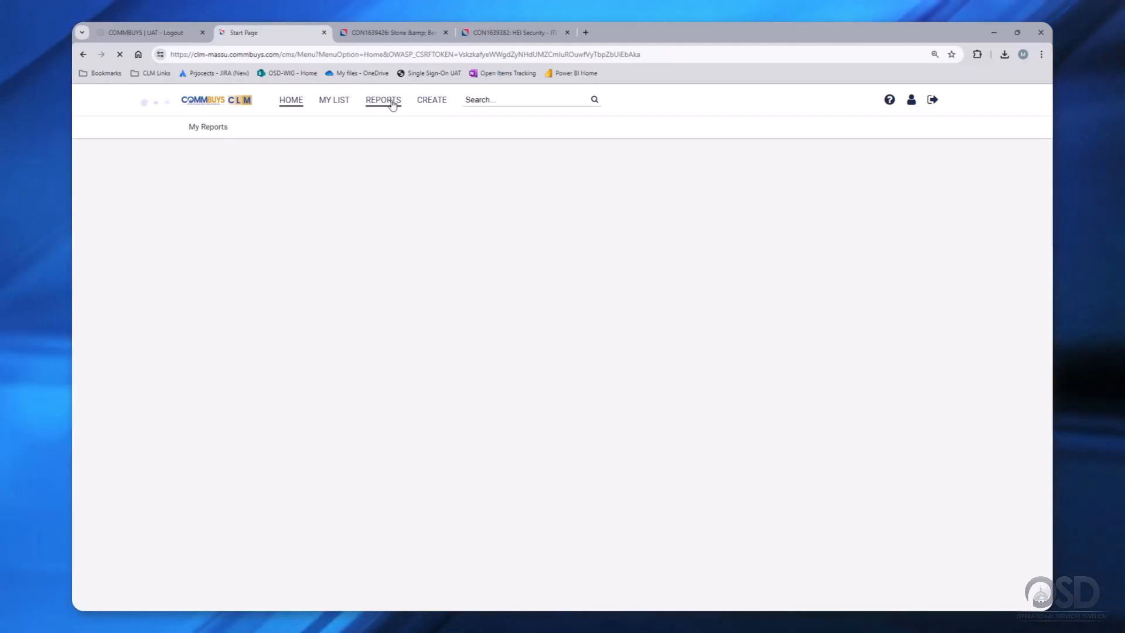